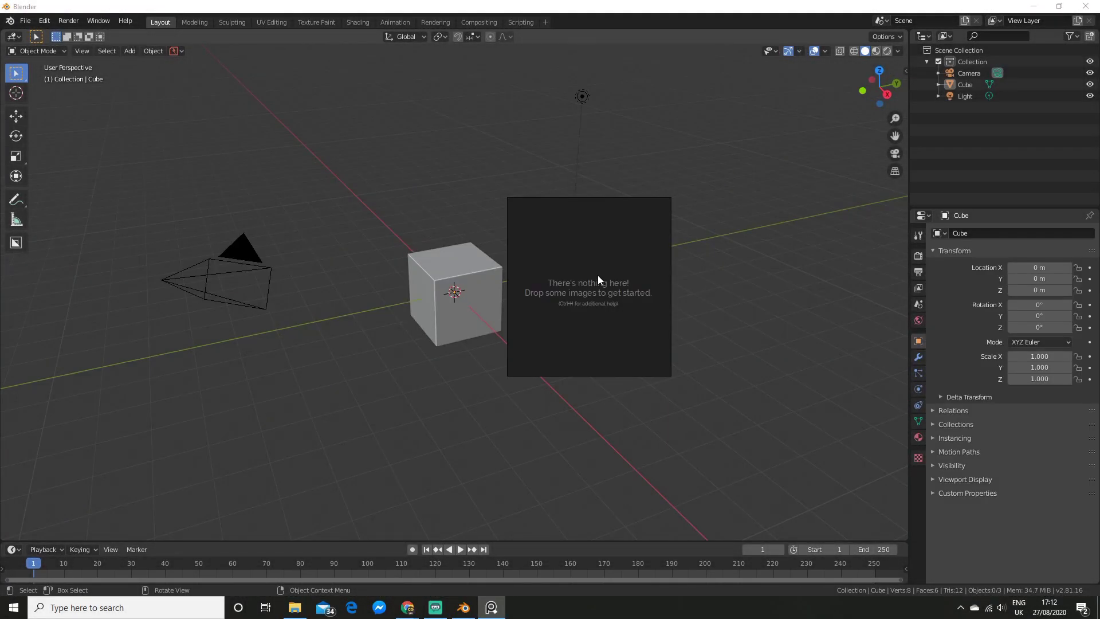
- Show the PureRef options menu, then select single cube edges and extend one into an edge loop
right_click(599, 279)
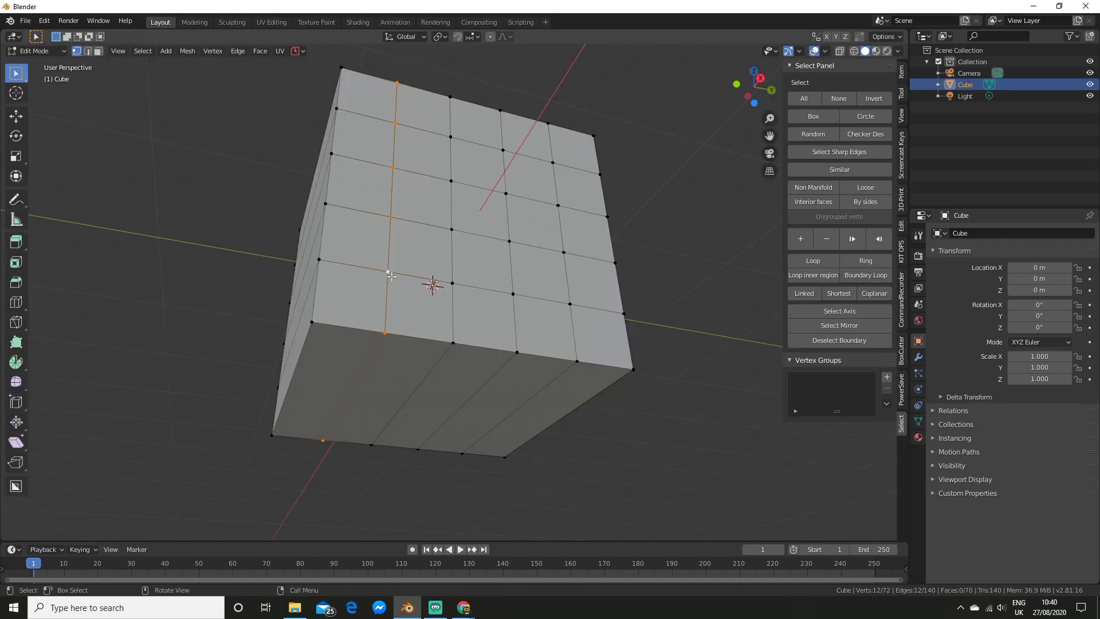
click(389, 273)
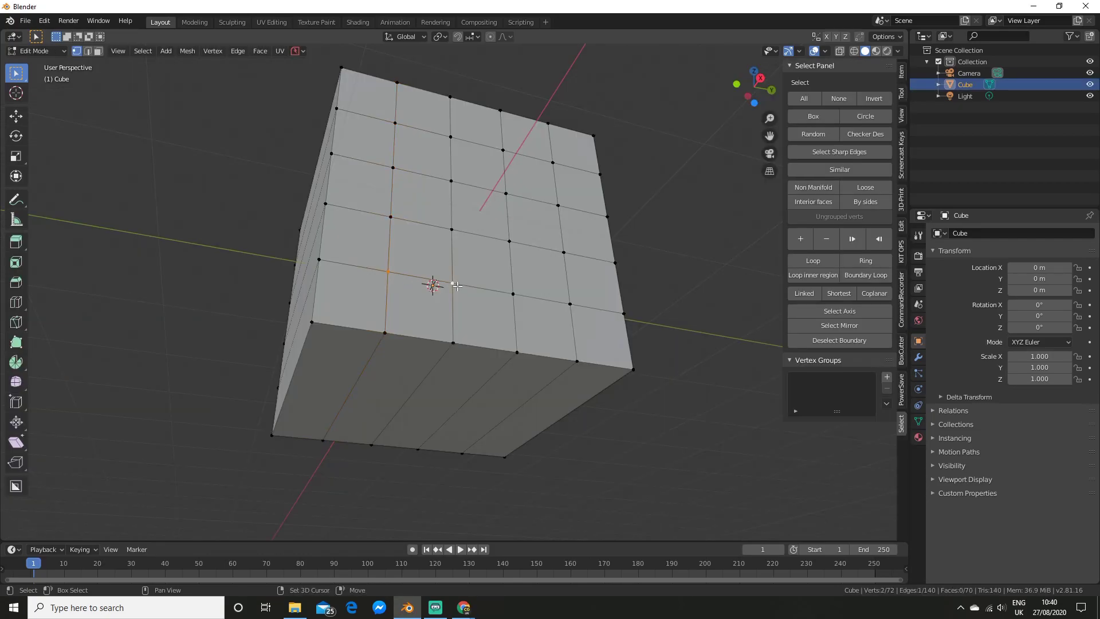
shift+click(452, 283)
middle_drag(463, 289, 491, 296)
click(811, 260)
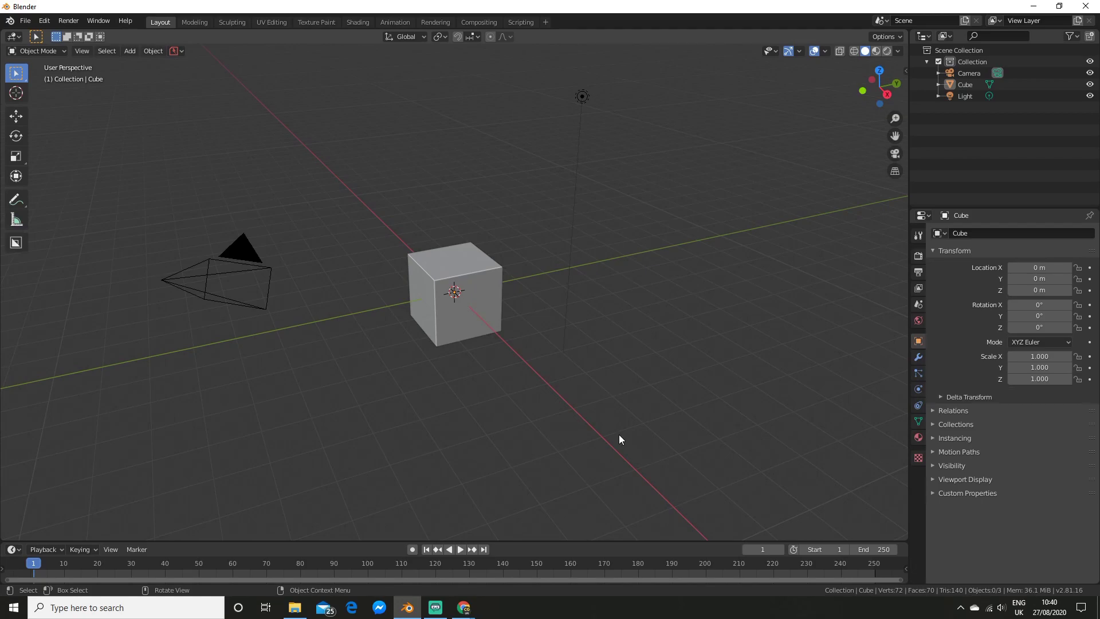
- Show the viewport sidebar with the Select Panel add-on's tab
scroll(617, 437, up, 3)
key(n)
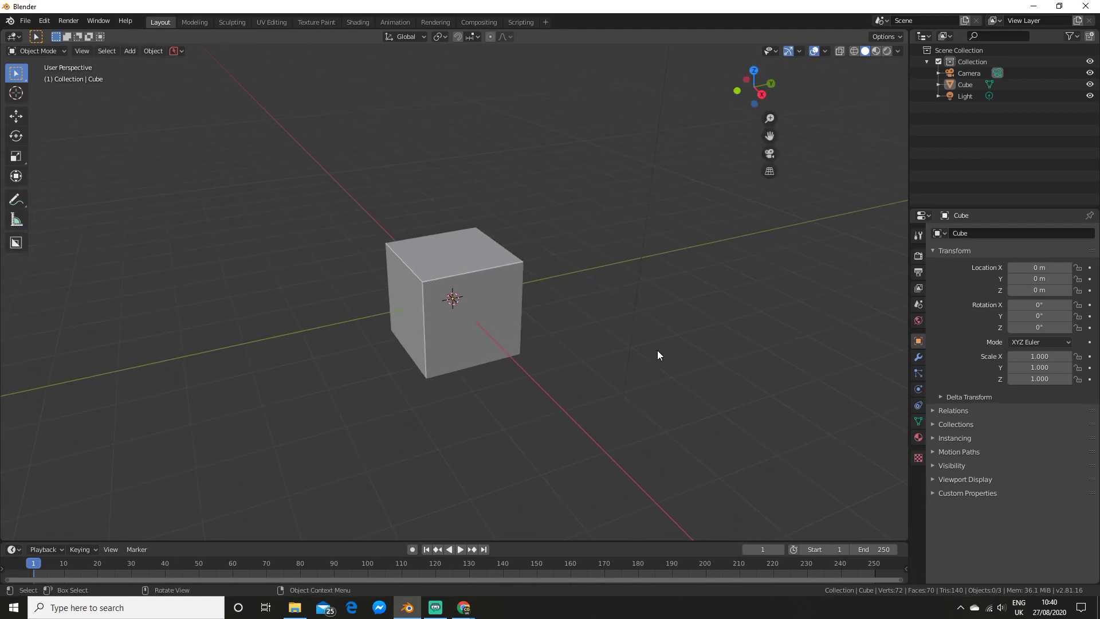
click(901, 482)
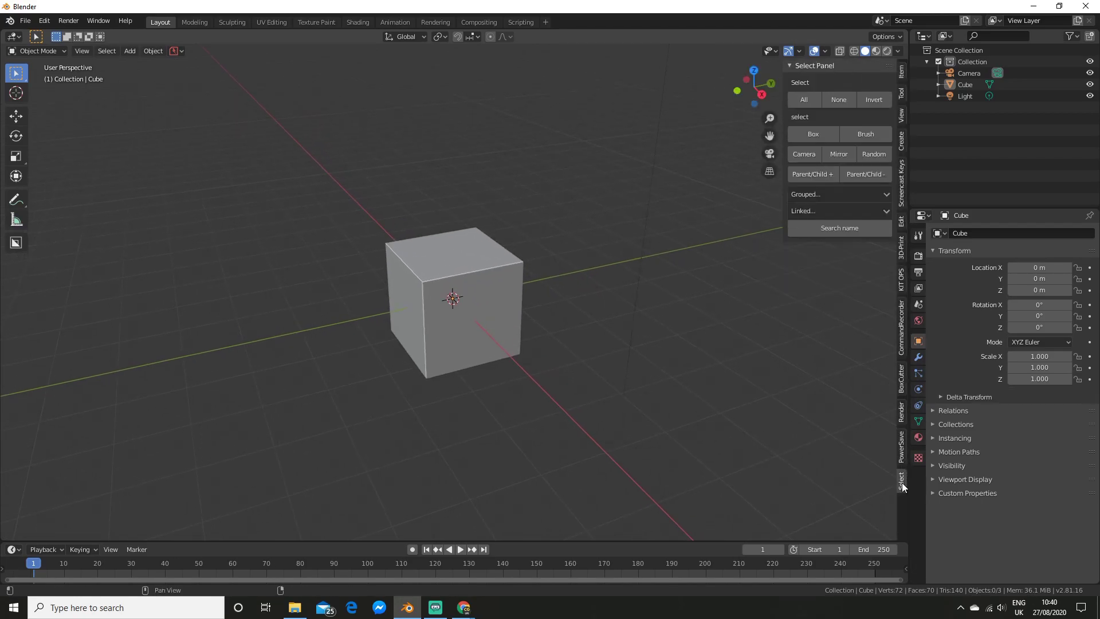
middle_drag(737, 366, 733, 317)
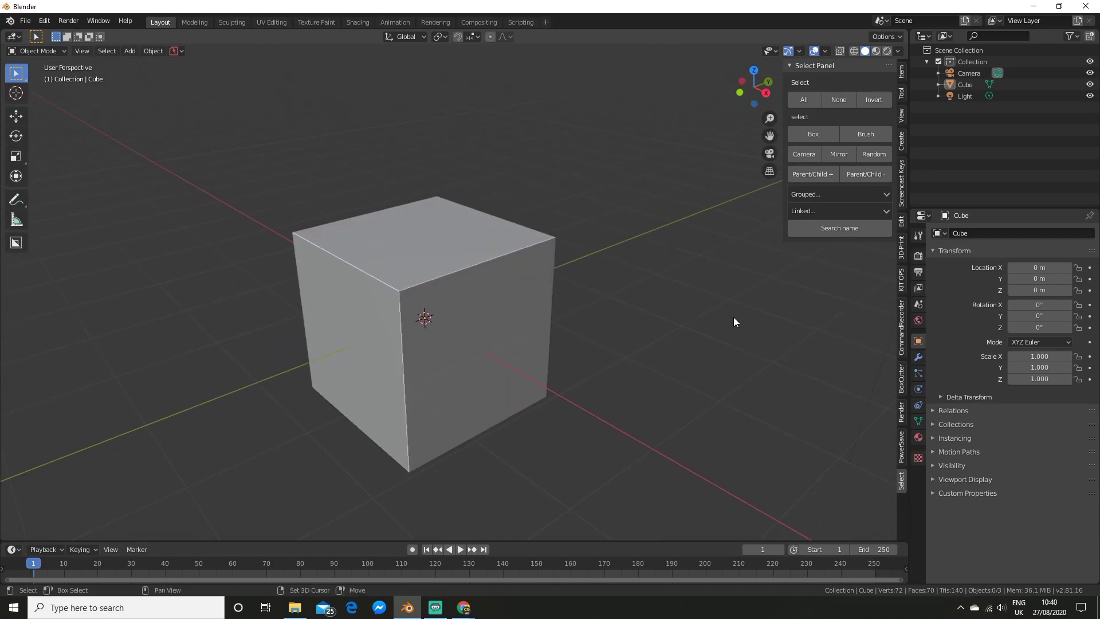
- Put the cube in Edit Mode and use the Select Panel's All, then None
click(565, 415)
key(Tab)
middle_drag(626, 363, 600, 336)
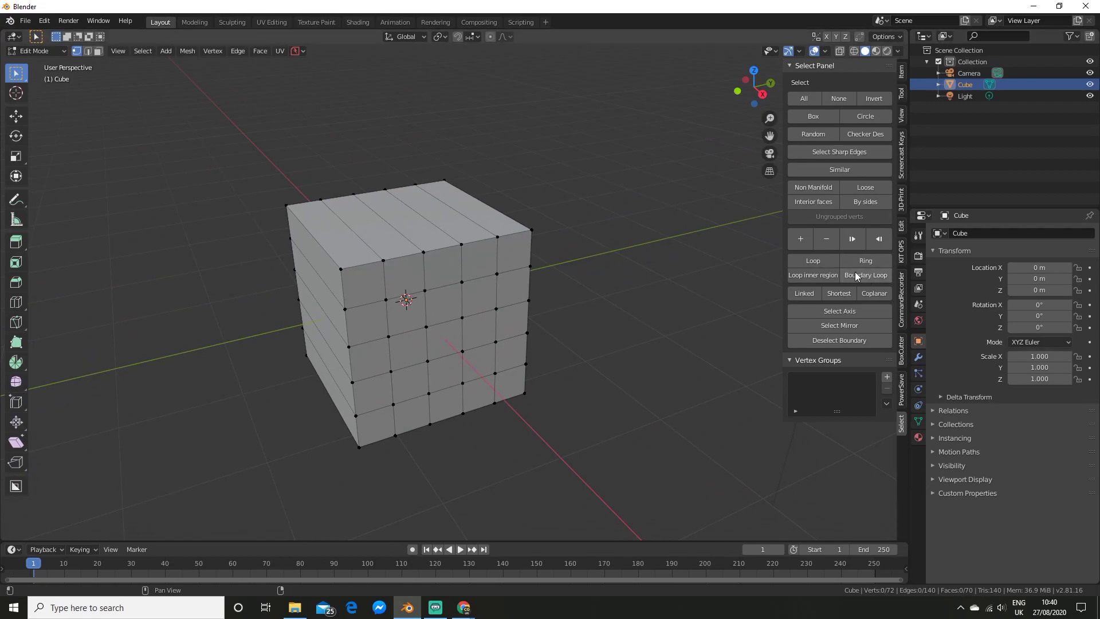
click(804, 98)
middle_drag(653, 188, 702, 186)
click(846, 99)
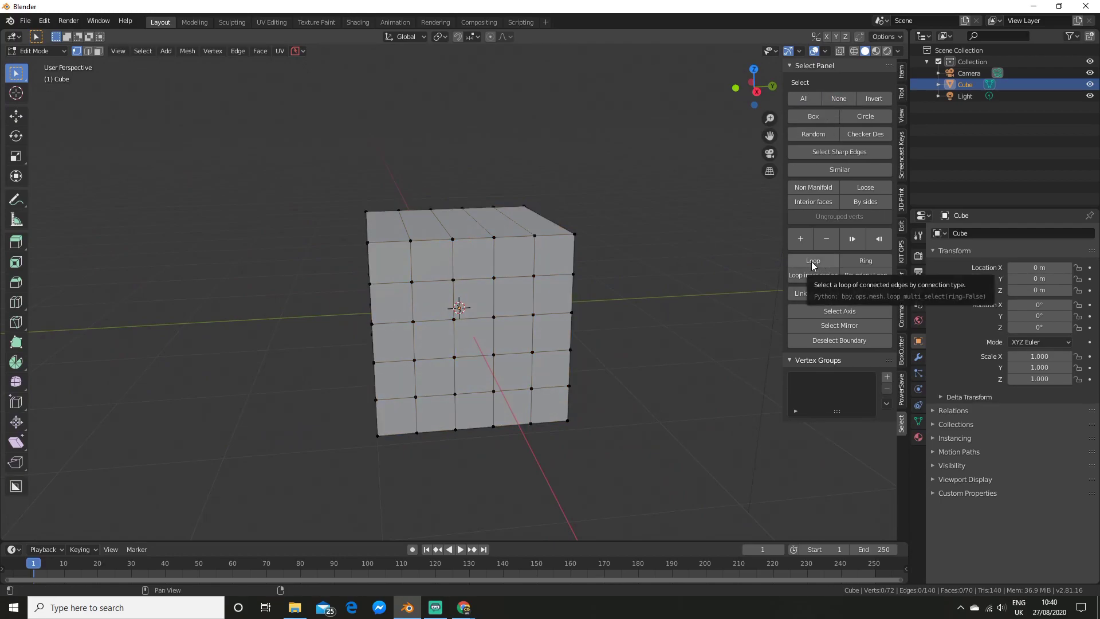
middle_drag(579, 234, 447, 263)
- Select a vertical edge loop on the cube with Alt-click
alt+click(431, 271)
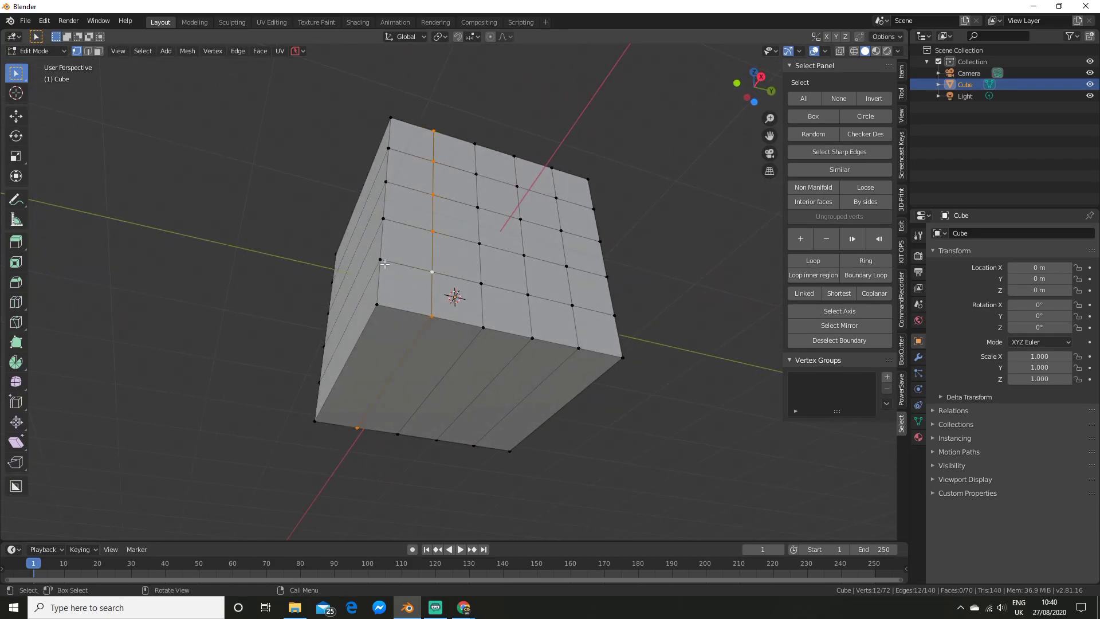
scroll(462, 278, up, 1)
scroll(400, 264, down, 2)
middle_drag(400, 264, 419, 275)
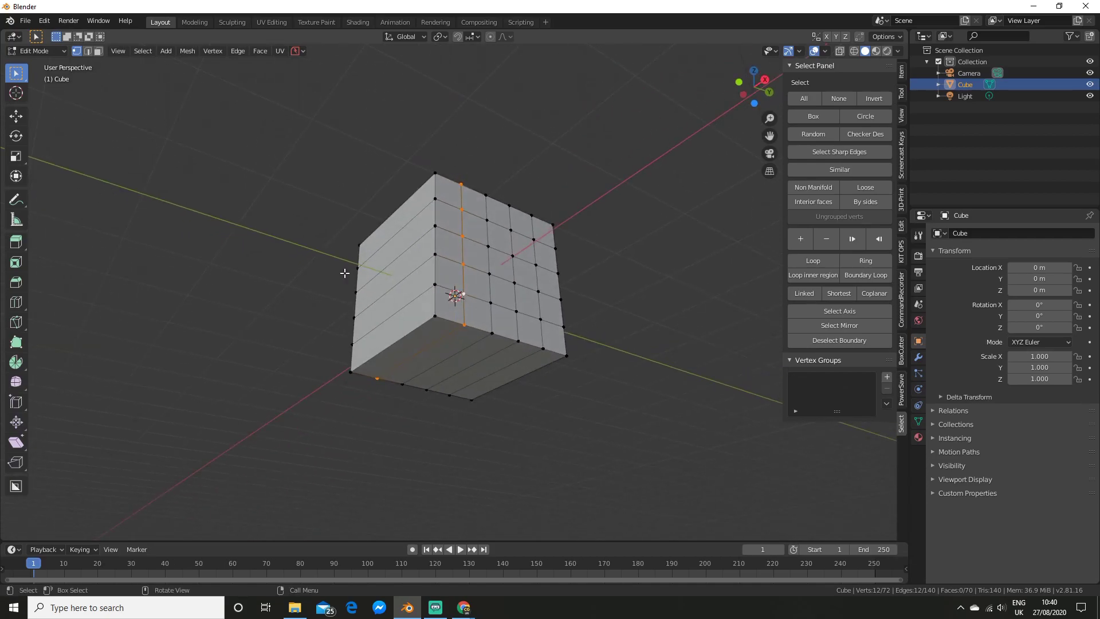
middle_drag(538, 315, 551, 275)
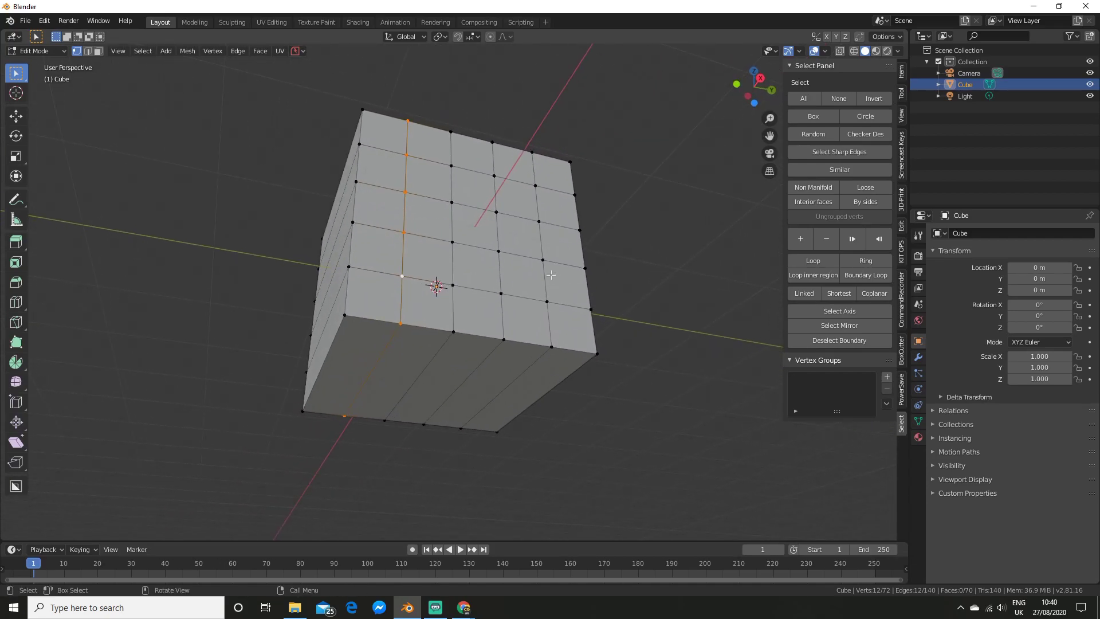
scroll(551, 301, up, 1)
- Select a front-face edge and extend it into a full loop with the Select Panel's Loop
click(389, 272)
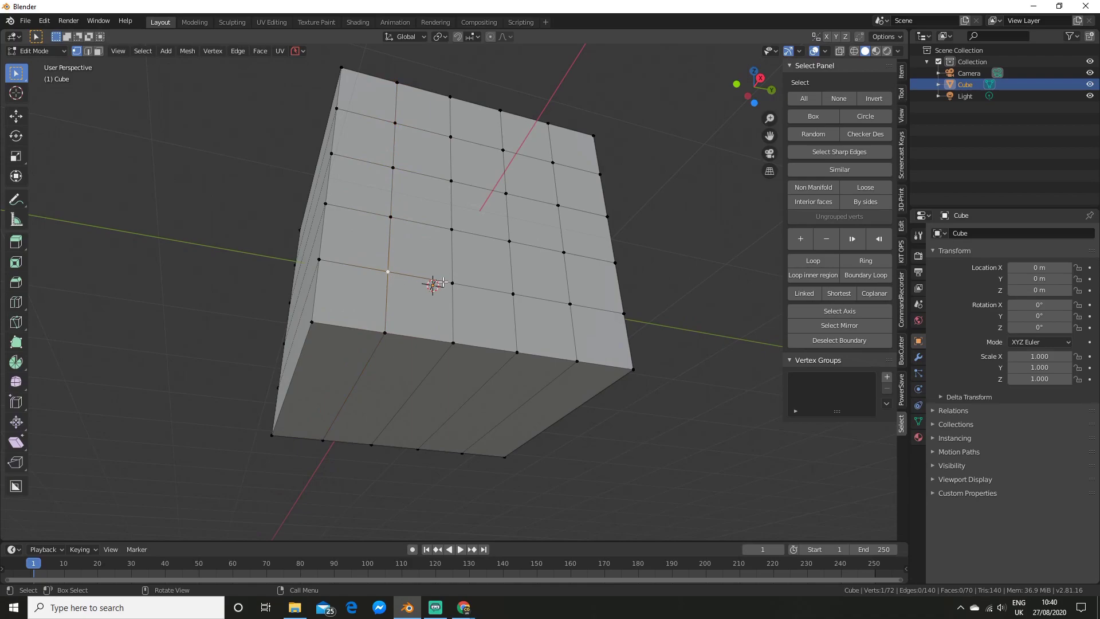
shift+click(452, 282)
middle_drag(470, 291, 491, 296)
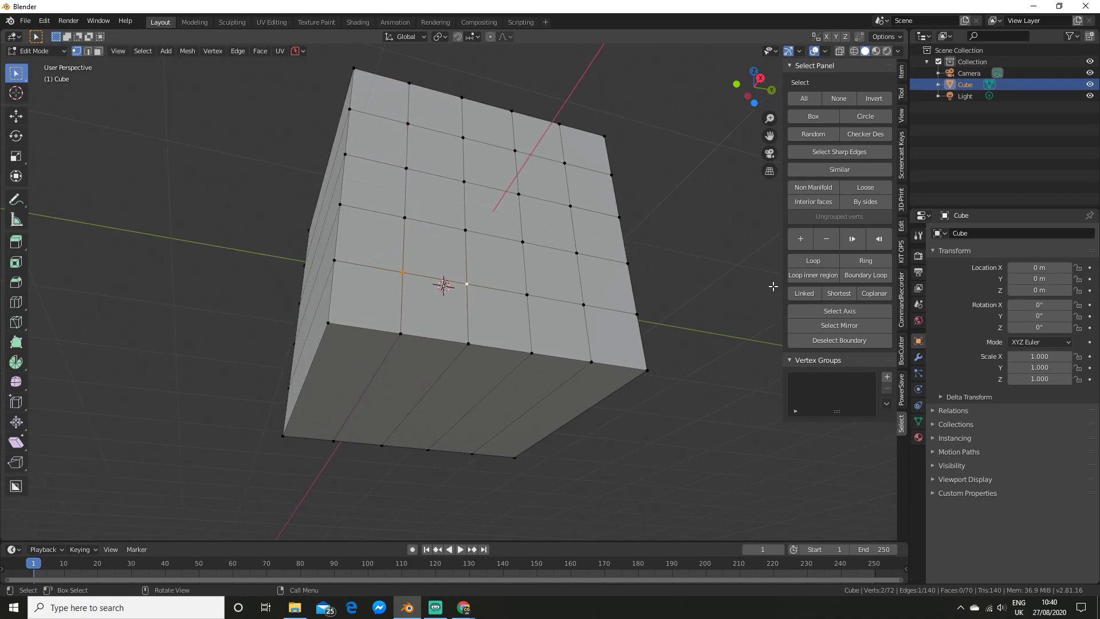
click(801, 260)
middle_drag(762, 320, 575, 348)
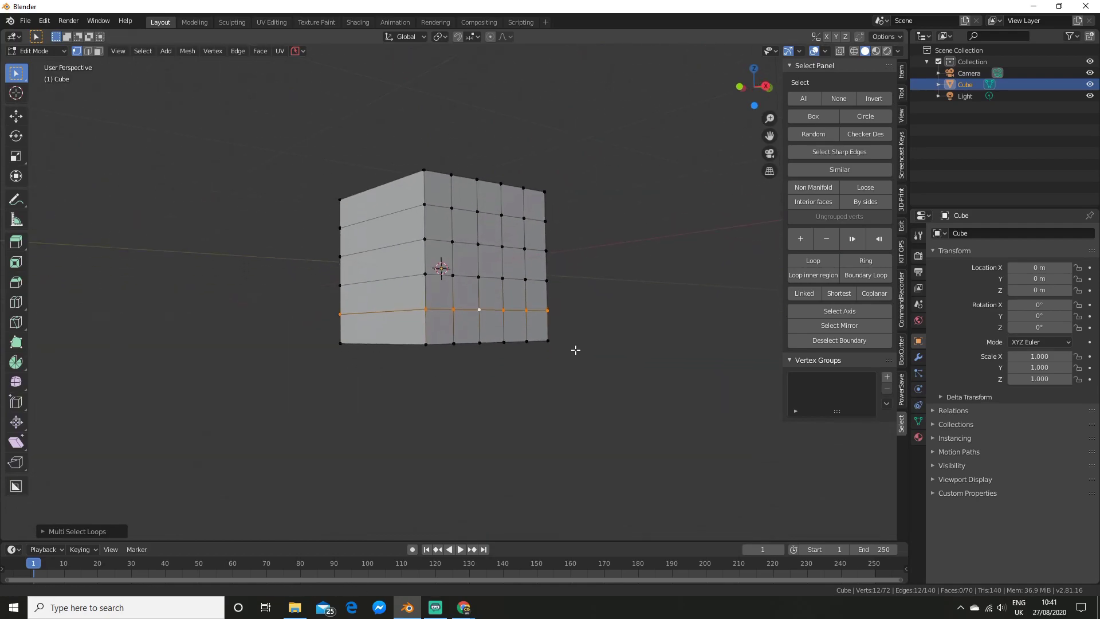
scroll(630, 332, up, 4)
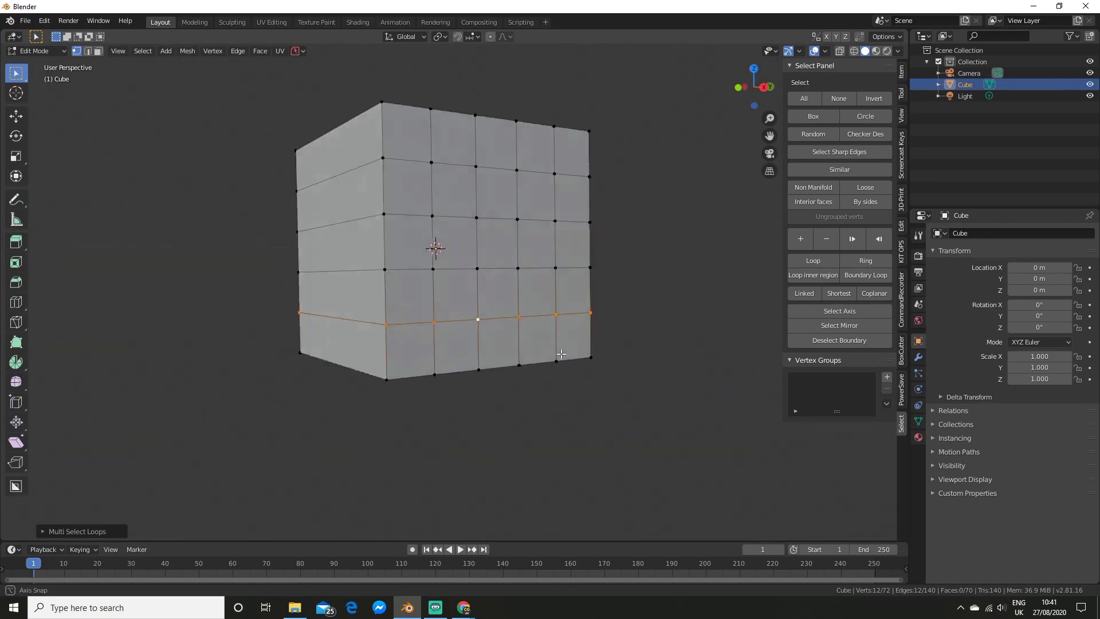
- Select the whole connected mesh with the Select Panel's Linked button
click(804, 293)
scroll(613, 342, down, 5)
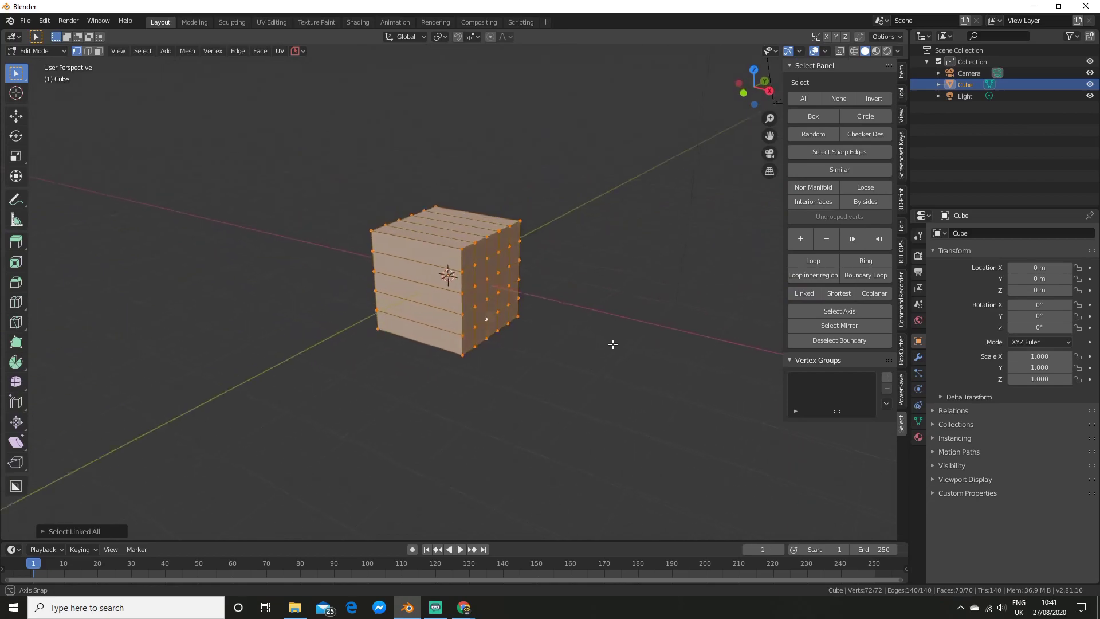
middle_drag(613, 342, 564, 341)
scroll(643, 319, up, 8)
middle_drag(643, 319, 613, 326)
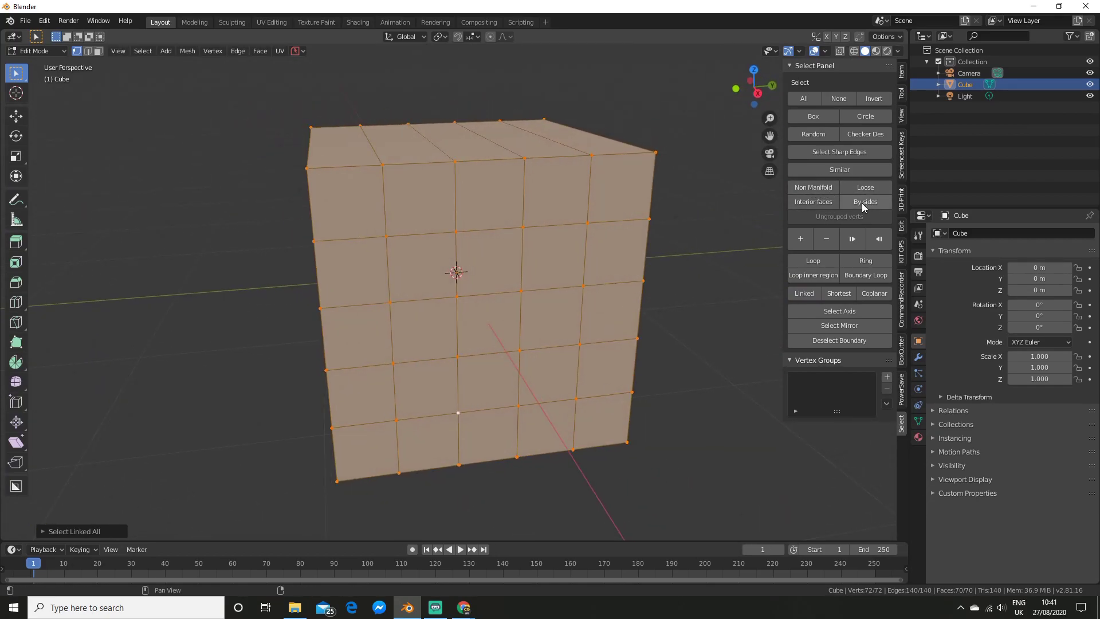
scroll(636, 309, down, 3)
mouse_move(463, 607)
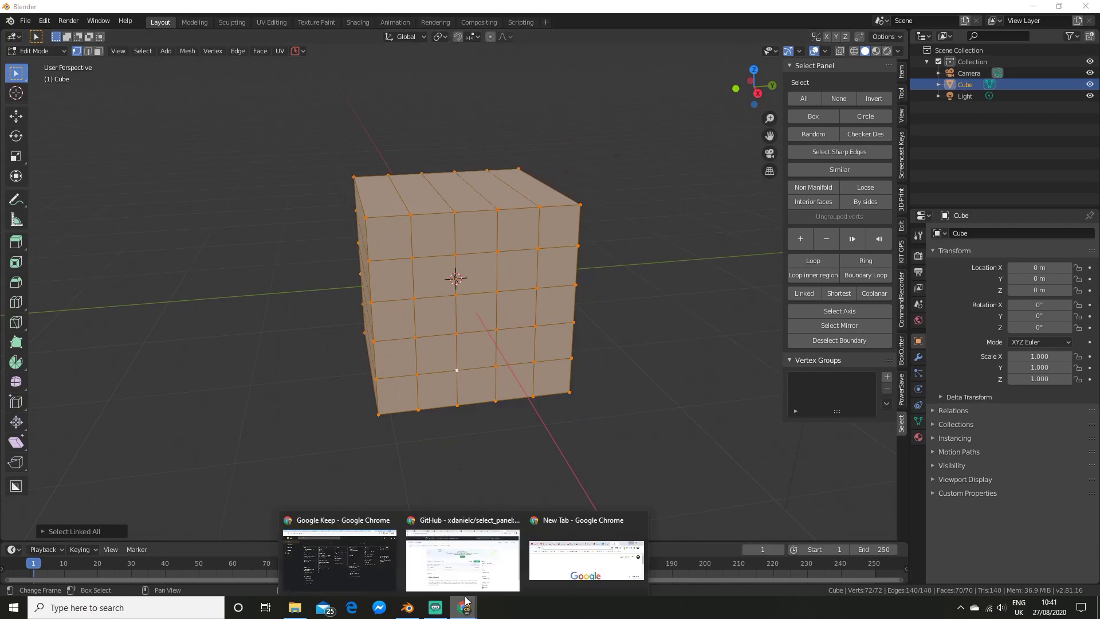
click(483, 564)
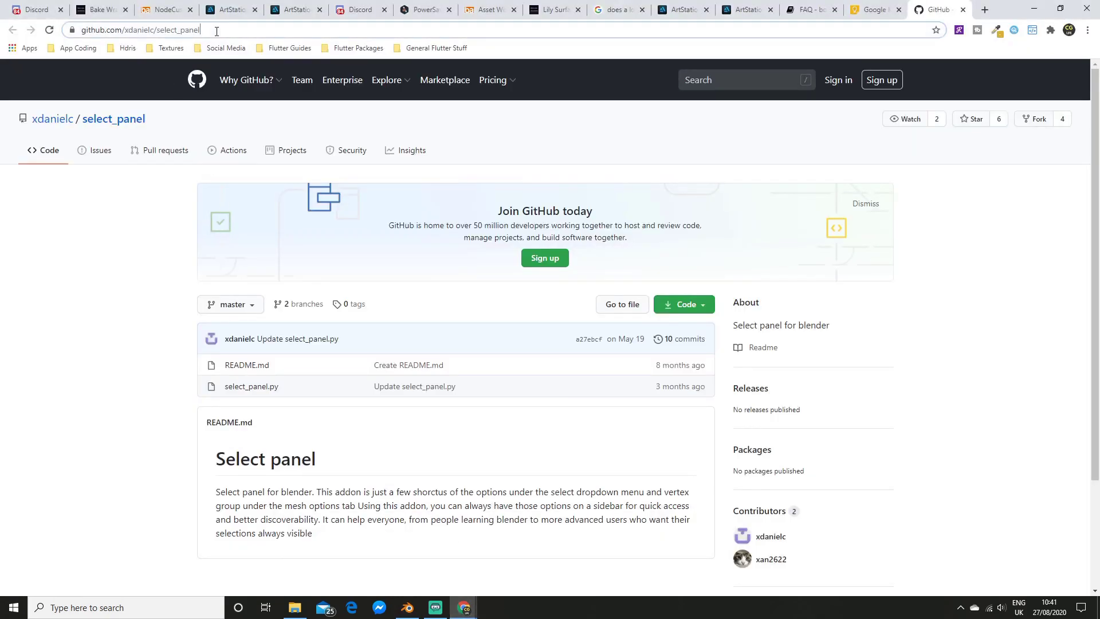
mouse_move(201, 30)
mouse_down()
mouse_move(75, 35)
mouse_move(201, 30)
mouse_up()
click(708, 312)
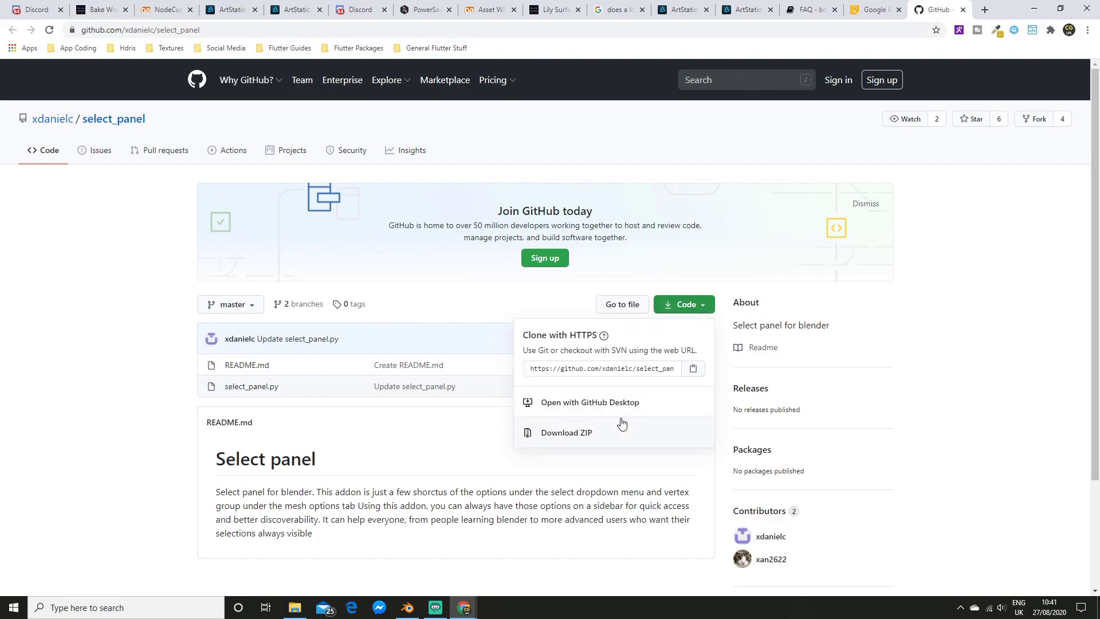
click(928, 395)
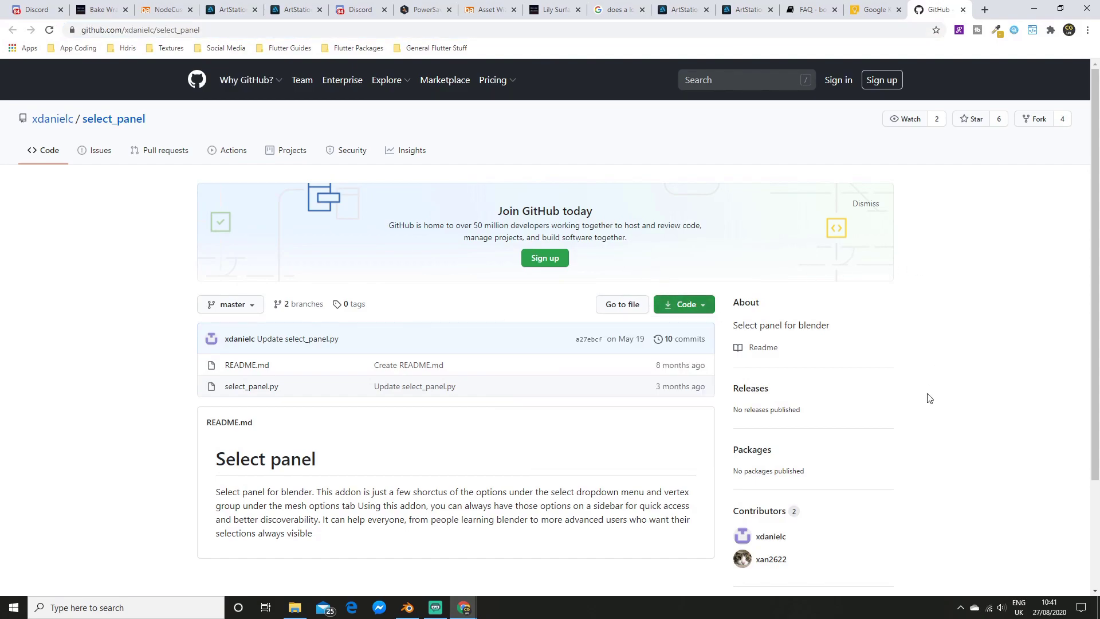
- Open Blender's Preferences from the Edit menu to view Themes, then close the window
click(407, 607)
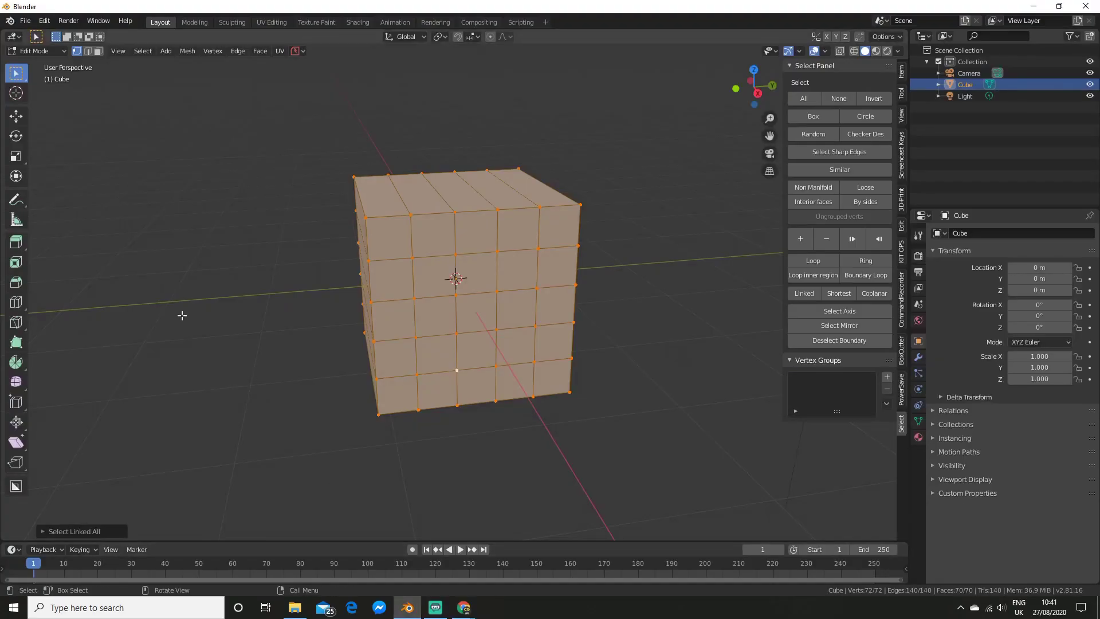
click(47, 23)
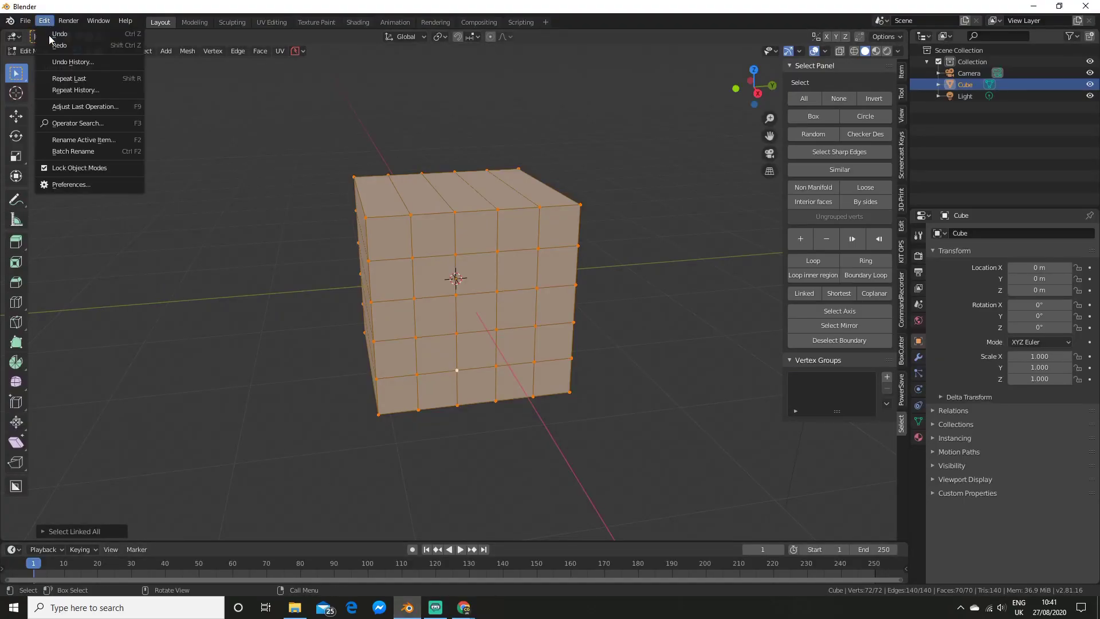
click(74, 186)
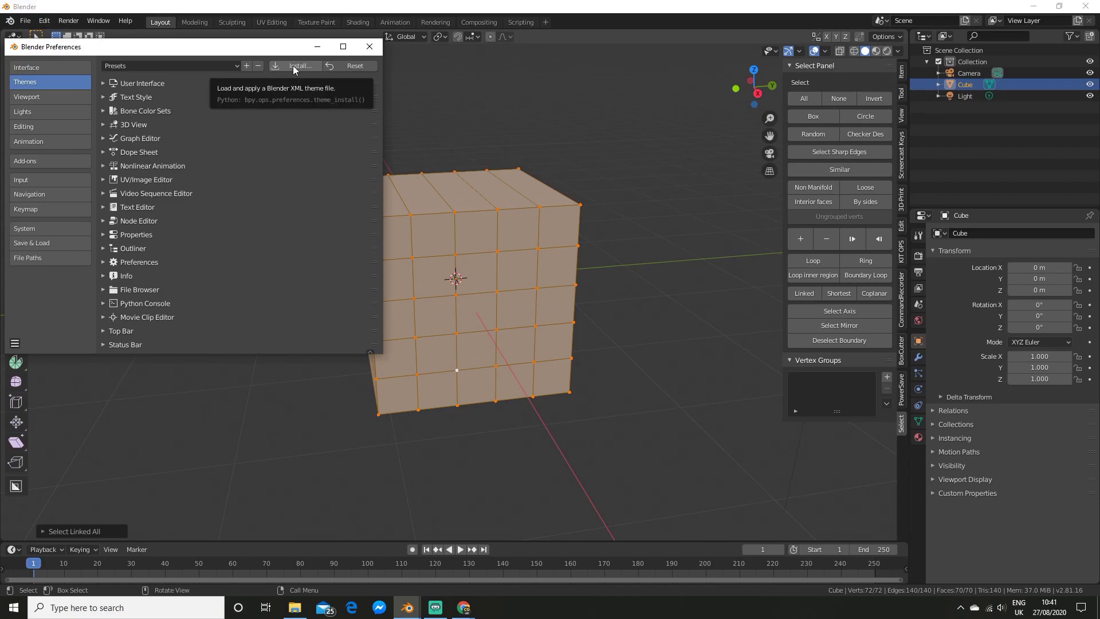
click(369, 46)
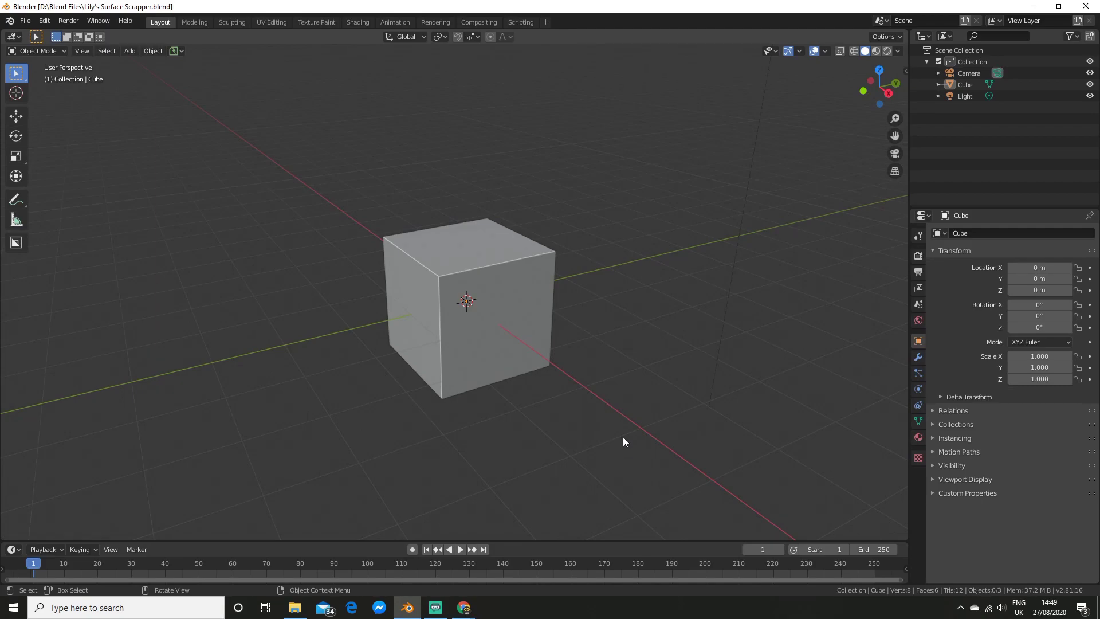
- Select the cube and show its Material Properties with the Lily Surface Scrapper panel
click(496, 325)
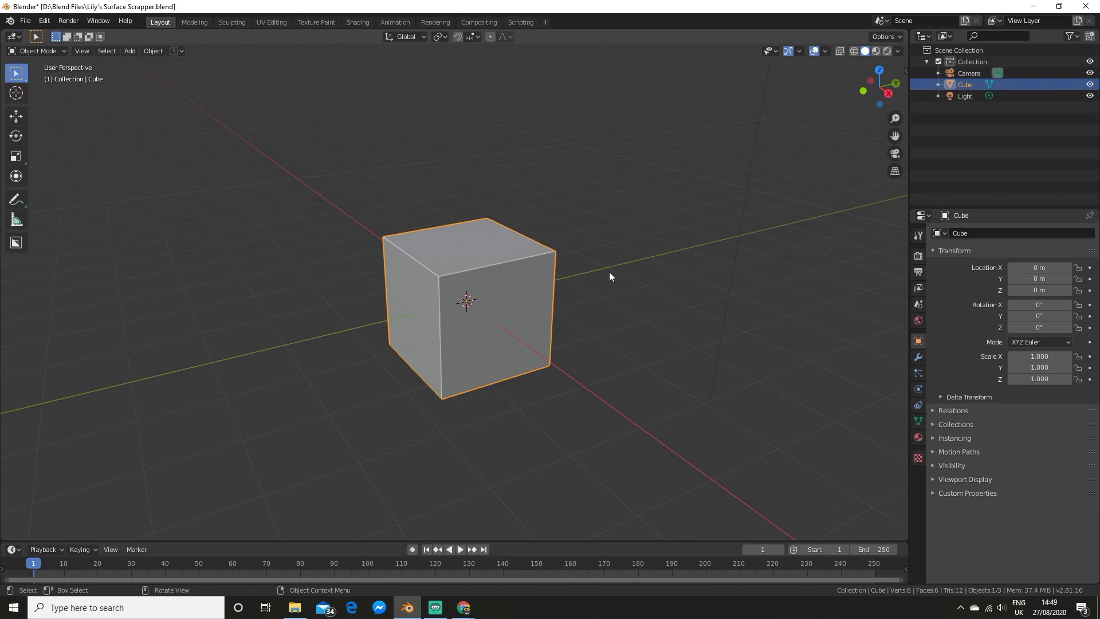
click(918, 437)
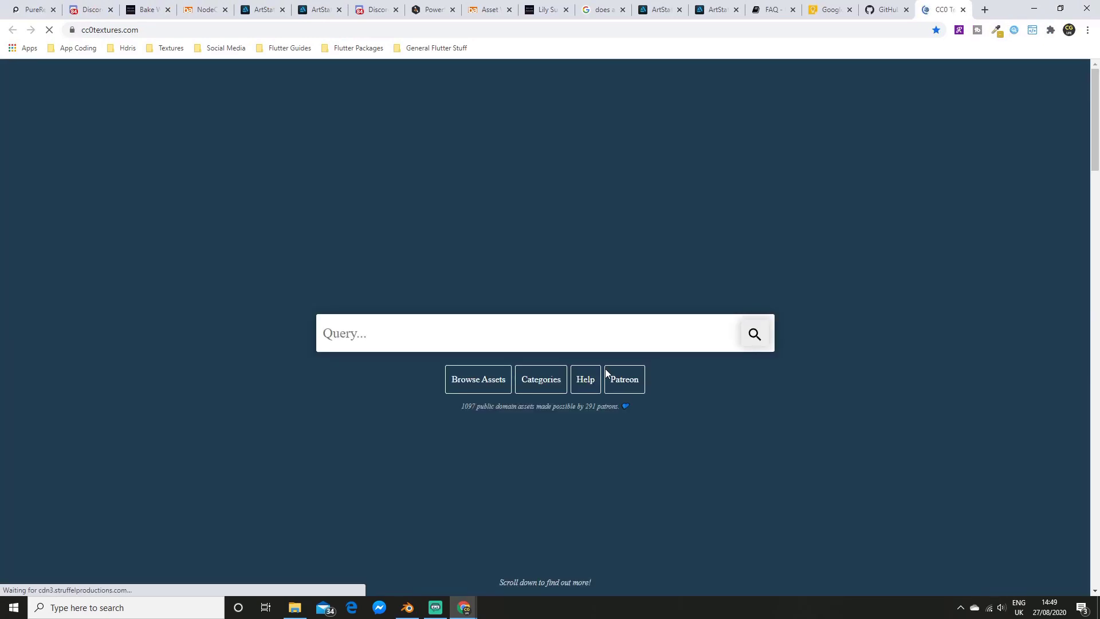
- Search cc0textures.com for 'wood', open the Wood 044 page and select its URL
scroll(457, 341, down, 5)
scroll(452, 344, down, 10)
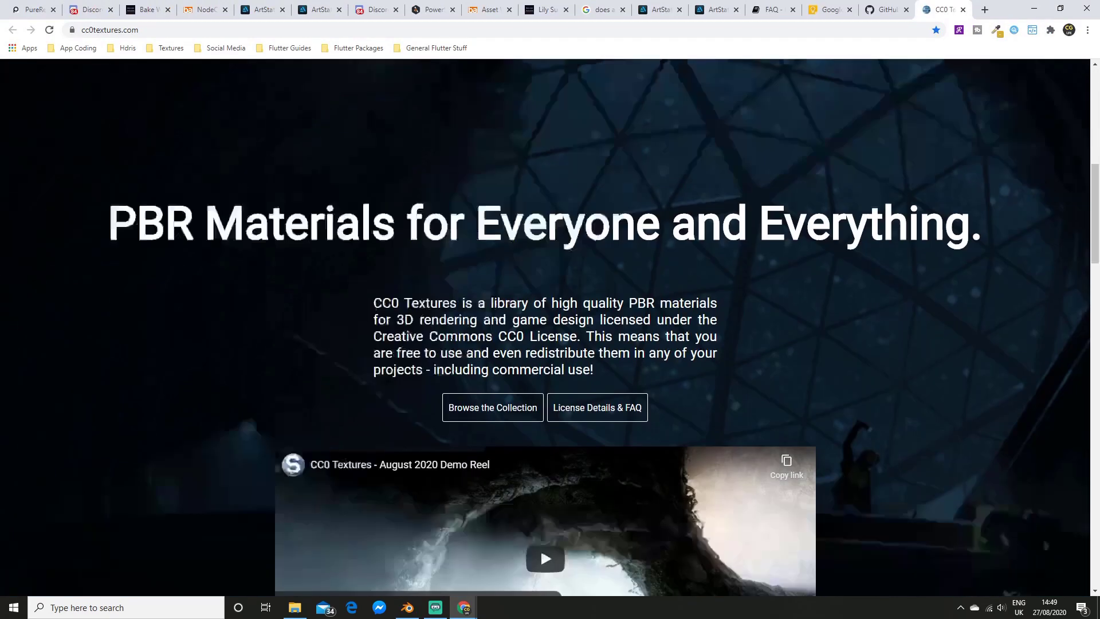
scroll(452, 342, up, 15)
scroll(459, 344, down, 3)
scroll(490, 360, down, 15)
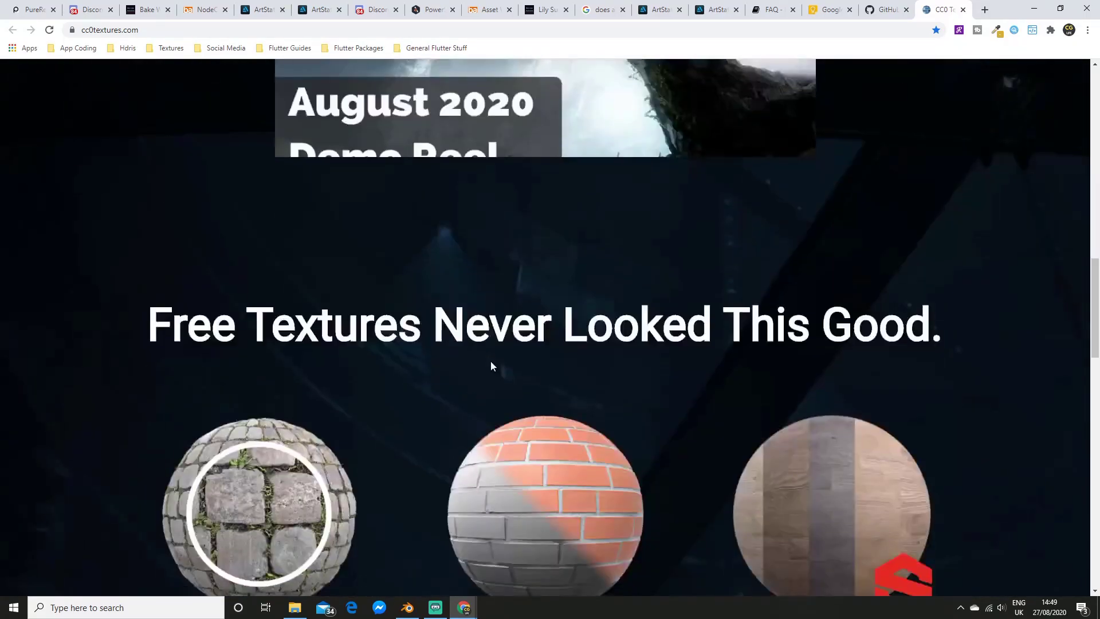
scroll(487, 360, up, 14)
scroll(488, 363, up, 4)
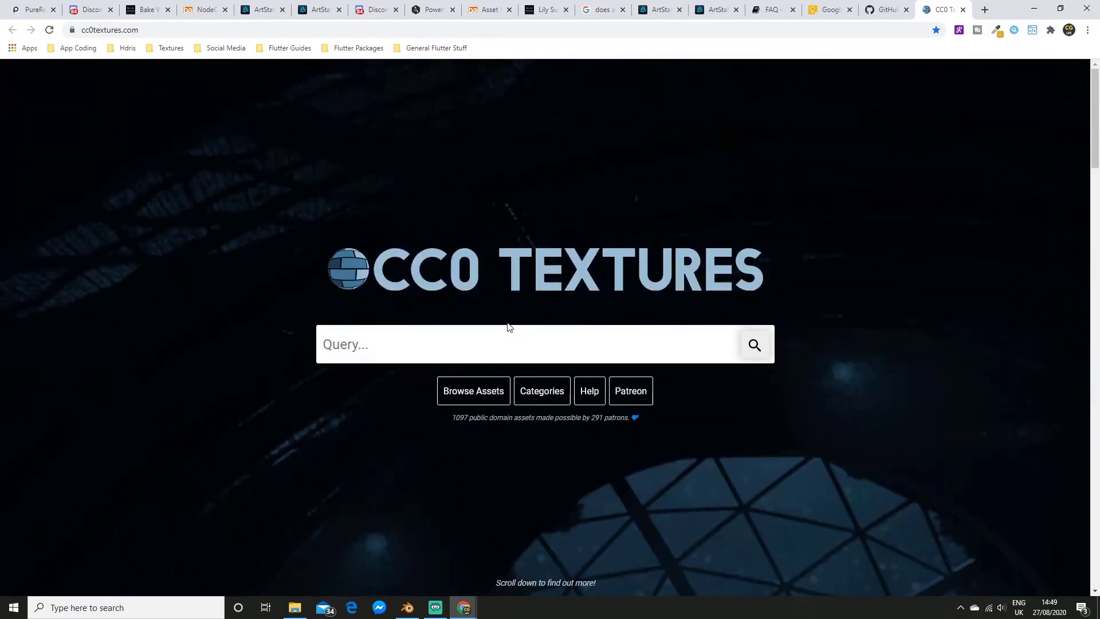
click(505, 341)
text(wood)
key(Return)
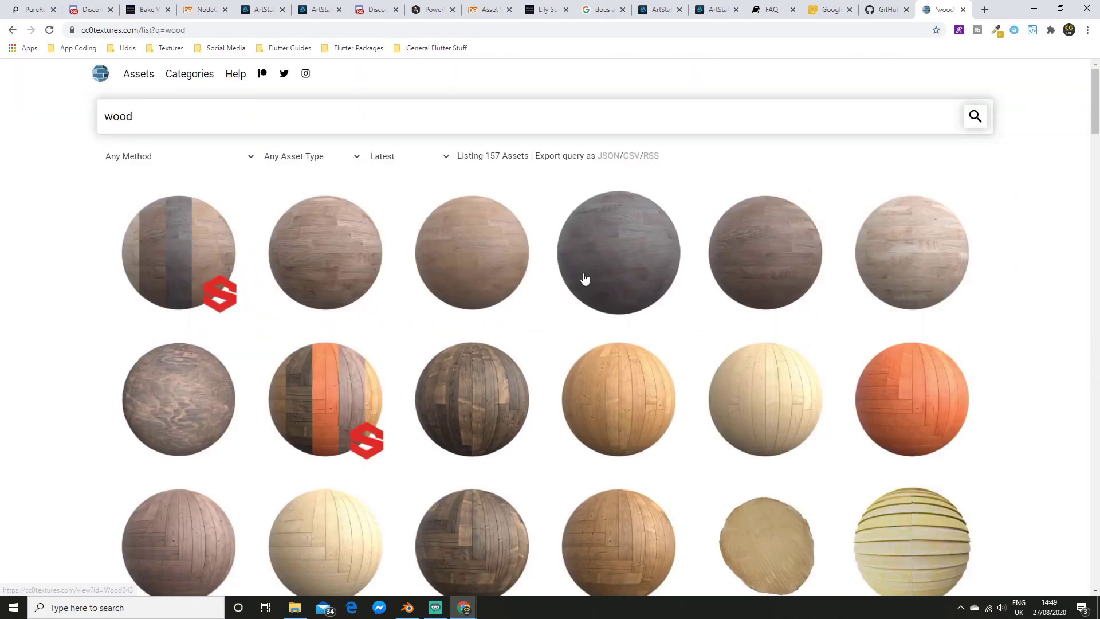
click(493, 256)
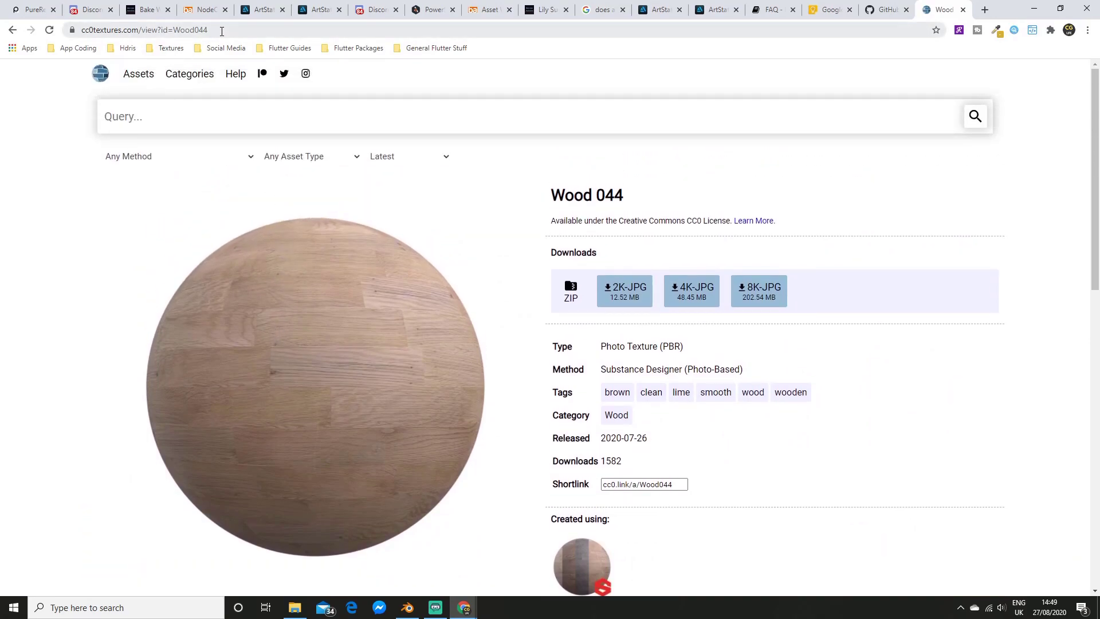
drag(208, 30, 81, 32)
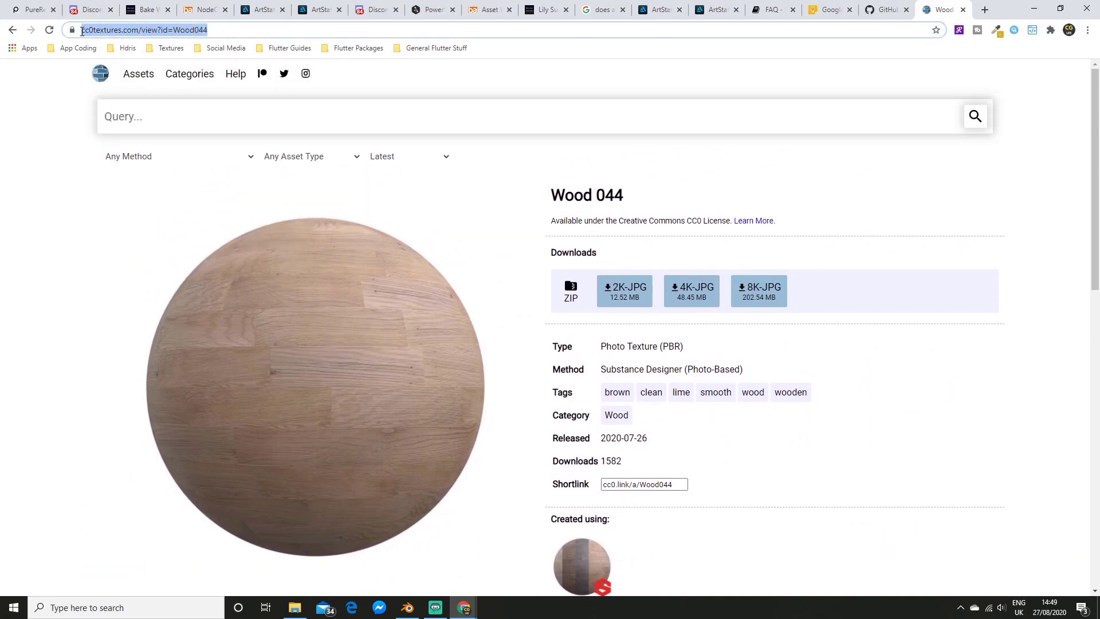
- Import the copied Wood044 link as a material via Lily Surface Scrapper, variant 2K-JPG
click(409, 608)
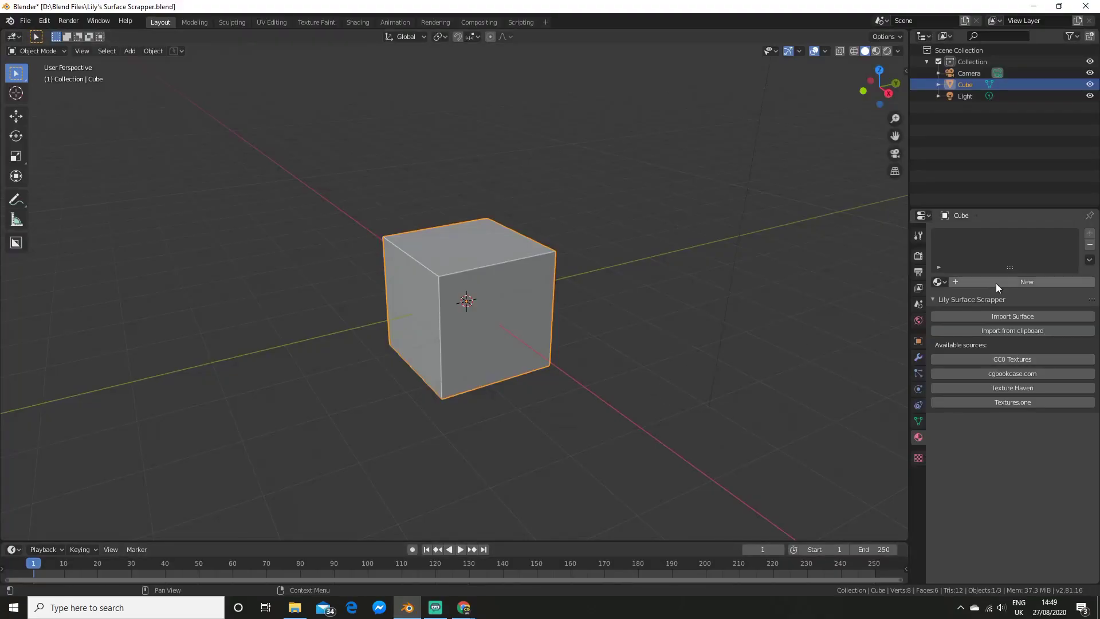
click(1021, 332)
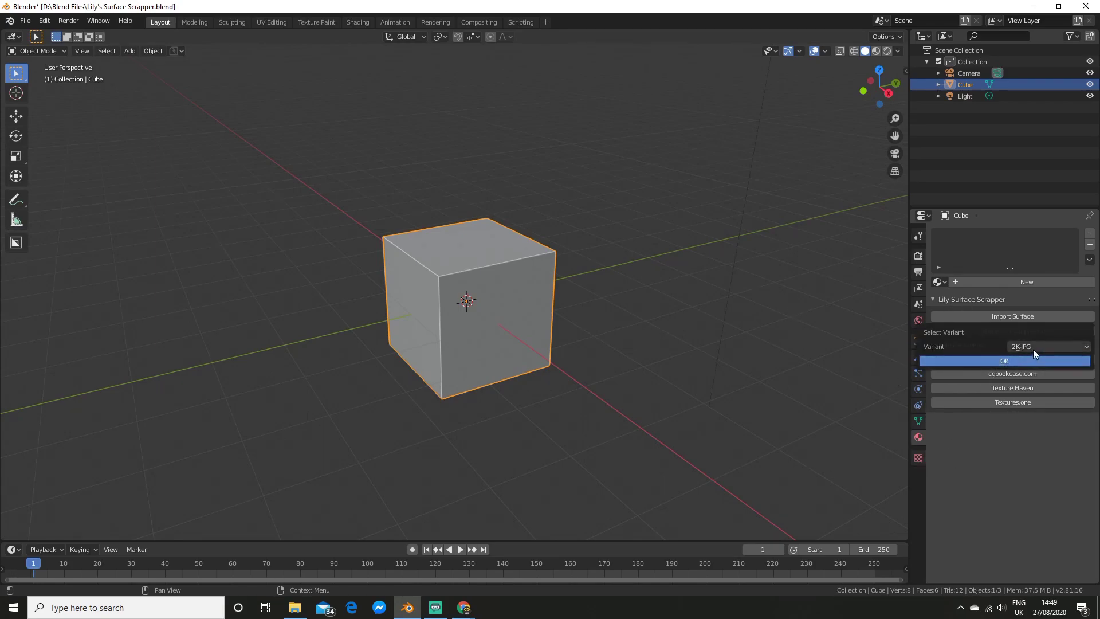
click(1032, 347)
click(1029, 346)
key(Return)
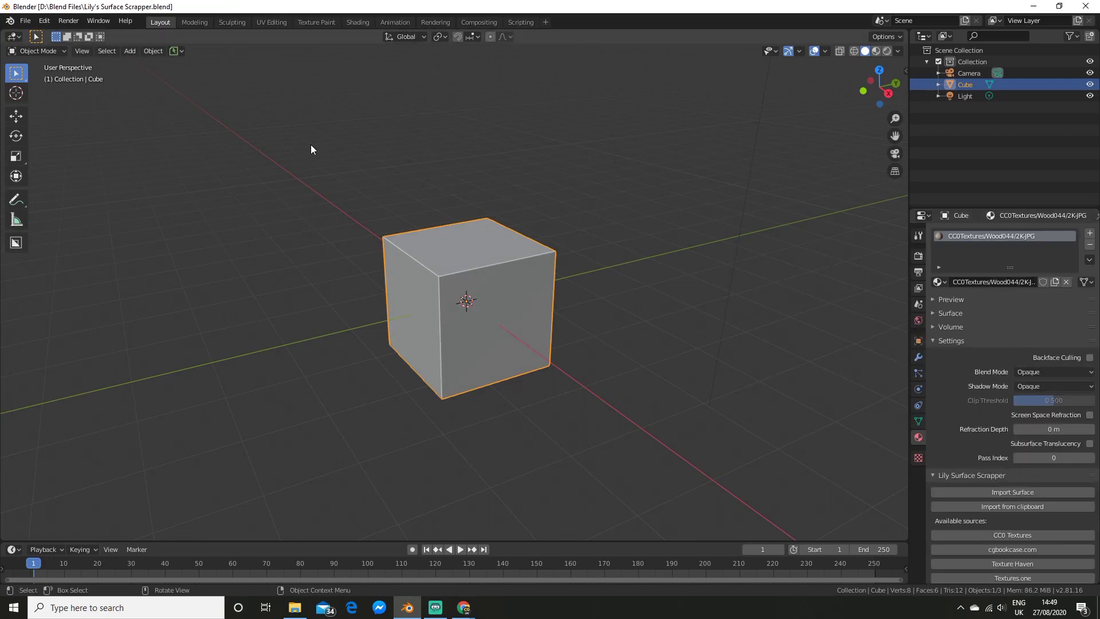
- Show the wood texture in Material Preview, then view its node tree in the Shading workspace
click(876, 51)
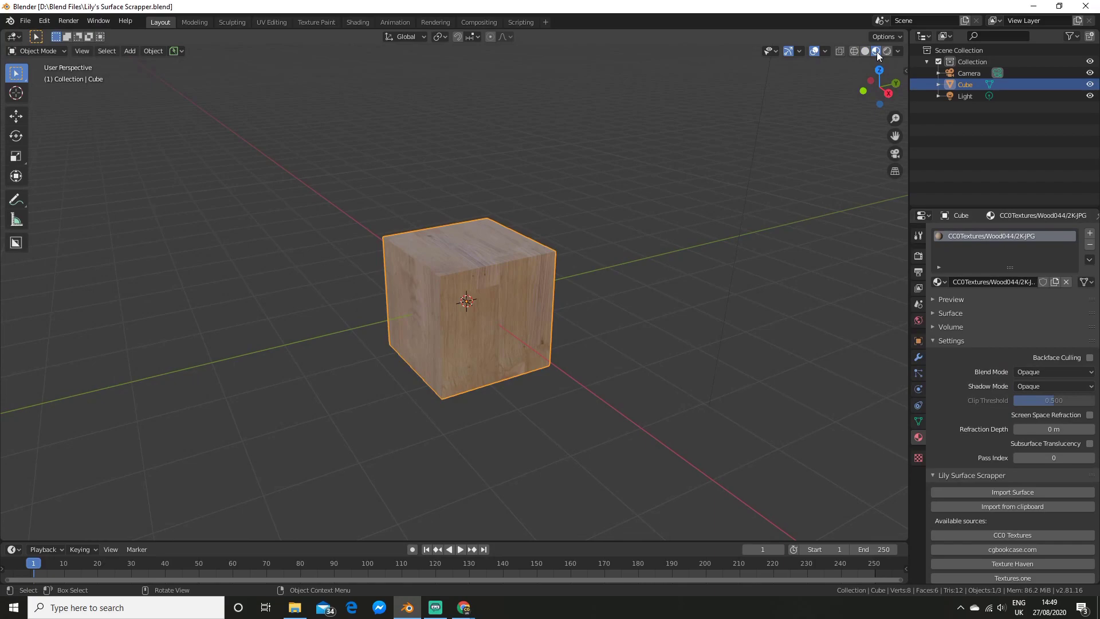
mouse_move(688, 205)
alt+middle_down()
mouse_move(810, 197)
mouse_move(771, 178)
mouse_move(698, 205)
alt+middle_up()
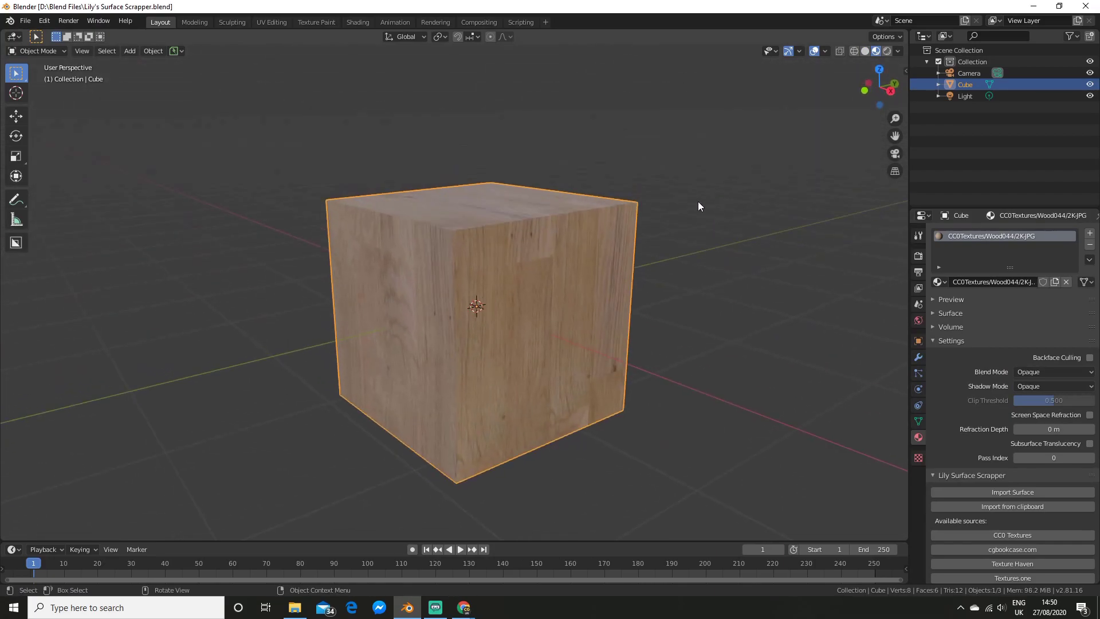
click(357, 22)
scroll(573, 464, down, 4)
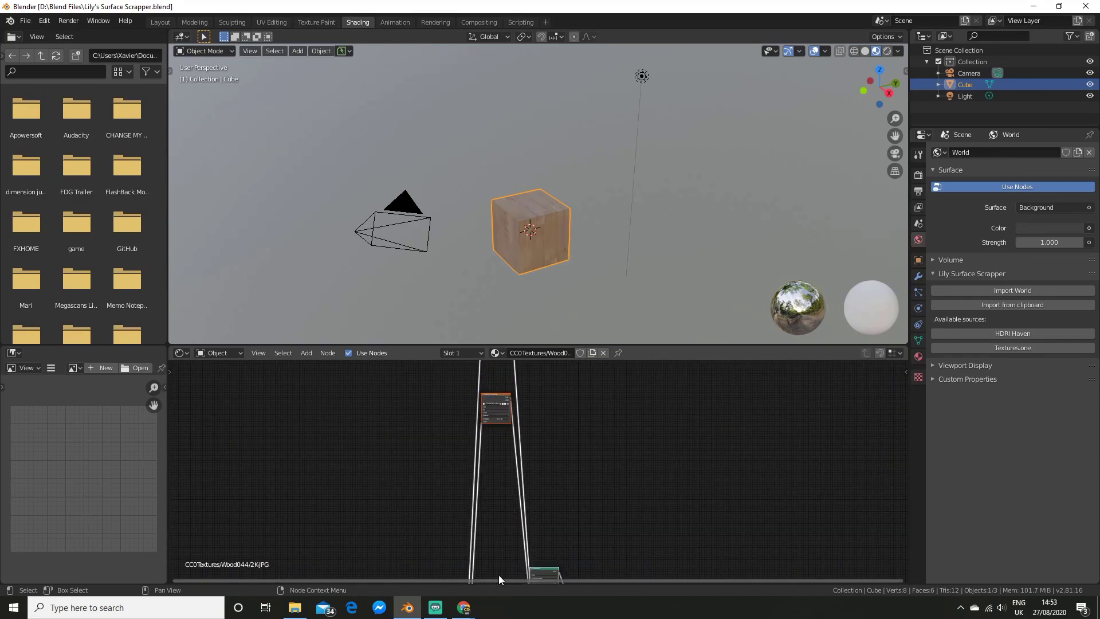
- Bring up the LilySurfaceScrapper GitHub page, select its address and show the Code clone options
mouse_move(464, 607)
click(465, 553)
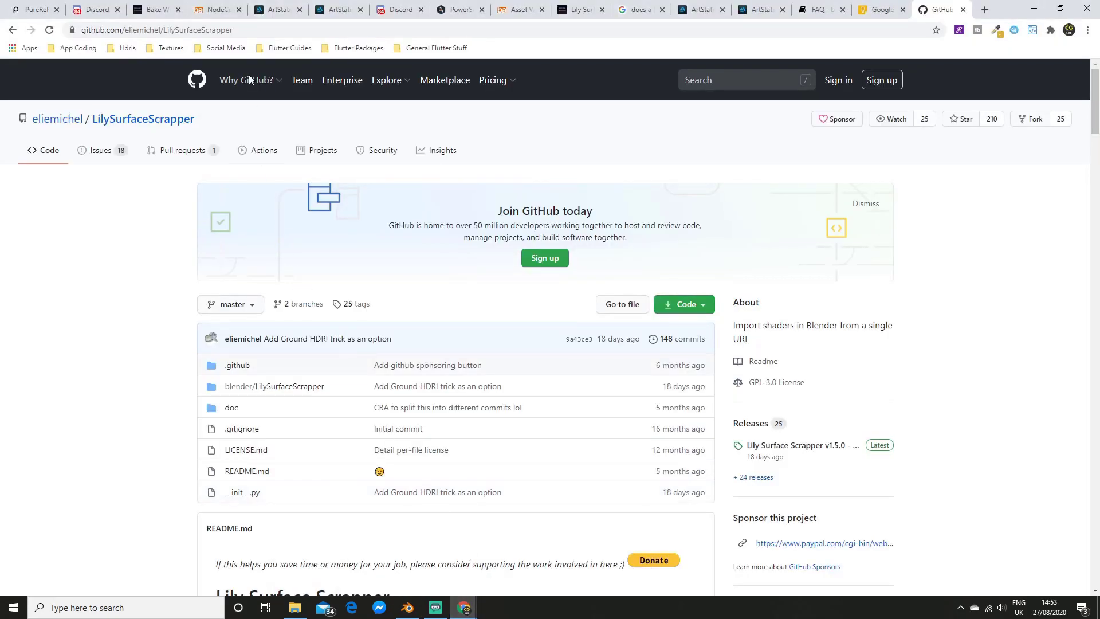
click(98, 29)
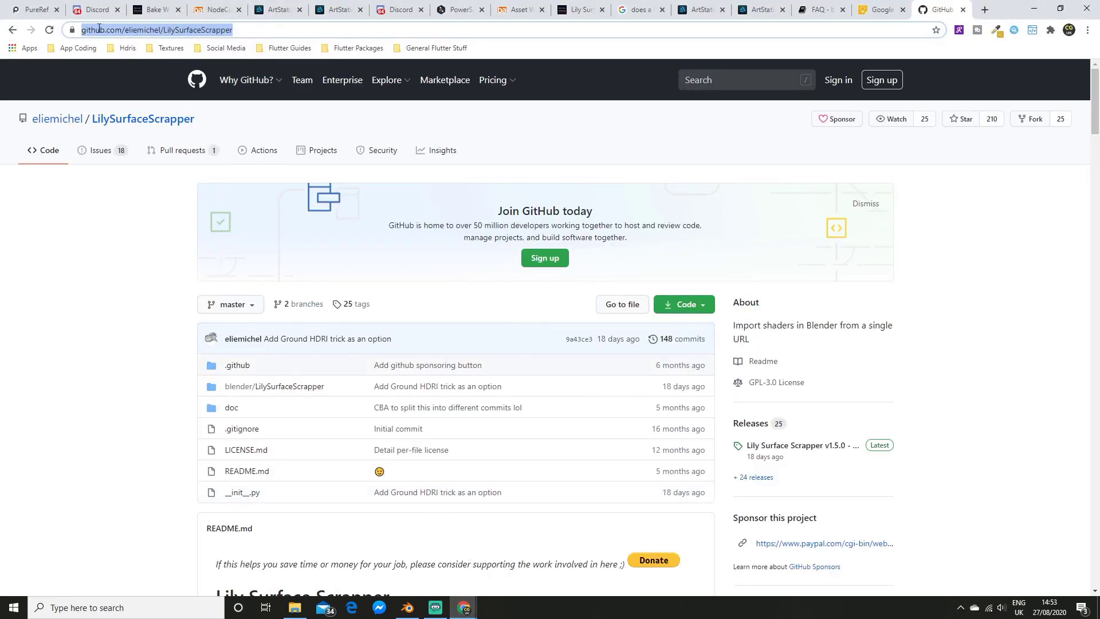
click(704, 305)
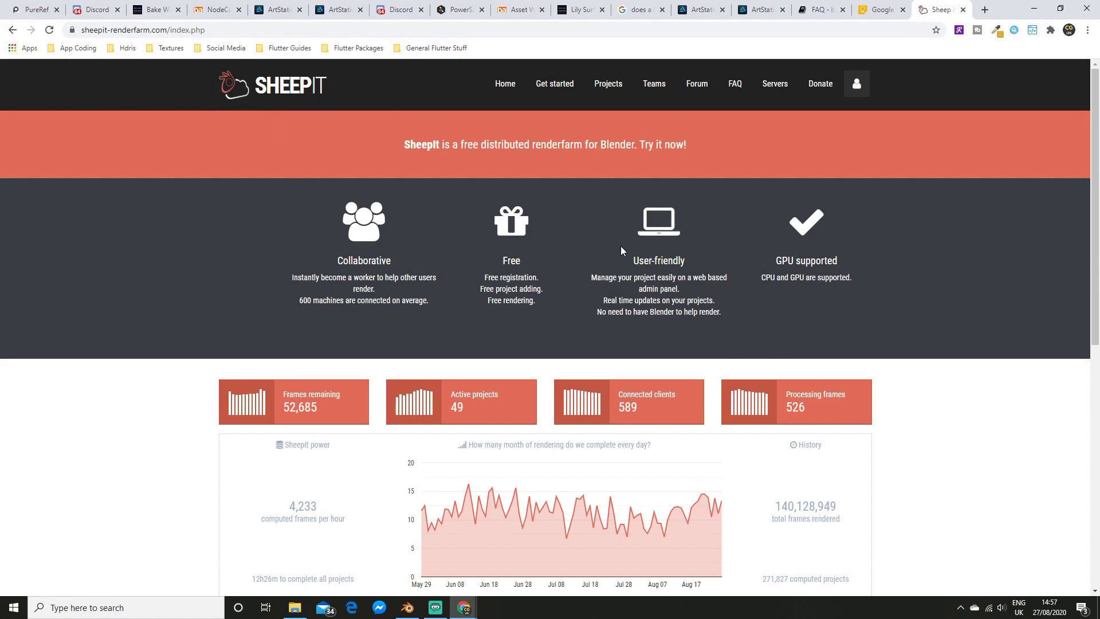
scroll(825, 359, down, 5)
scroll(852, 418, up, 5)
scroll(892, 355, down, 6)
scroll(893, 390, up, 5)
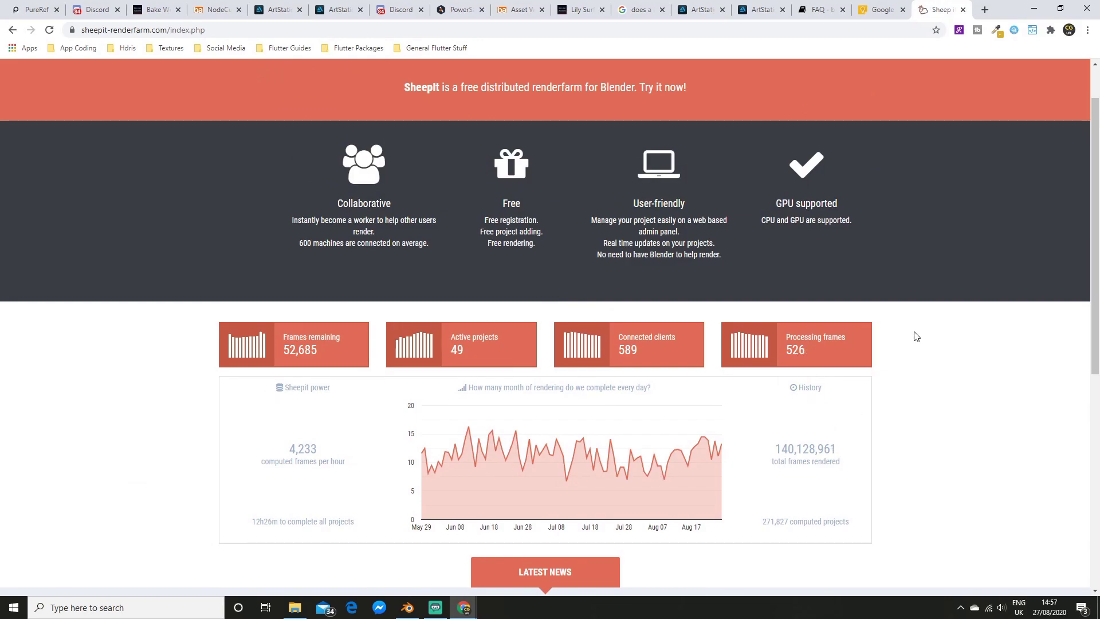
scroll(915, 335, down, 2)
scroll(915, 336, up, 3)
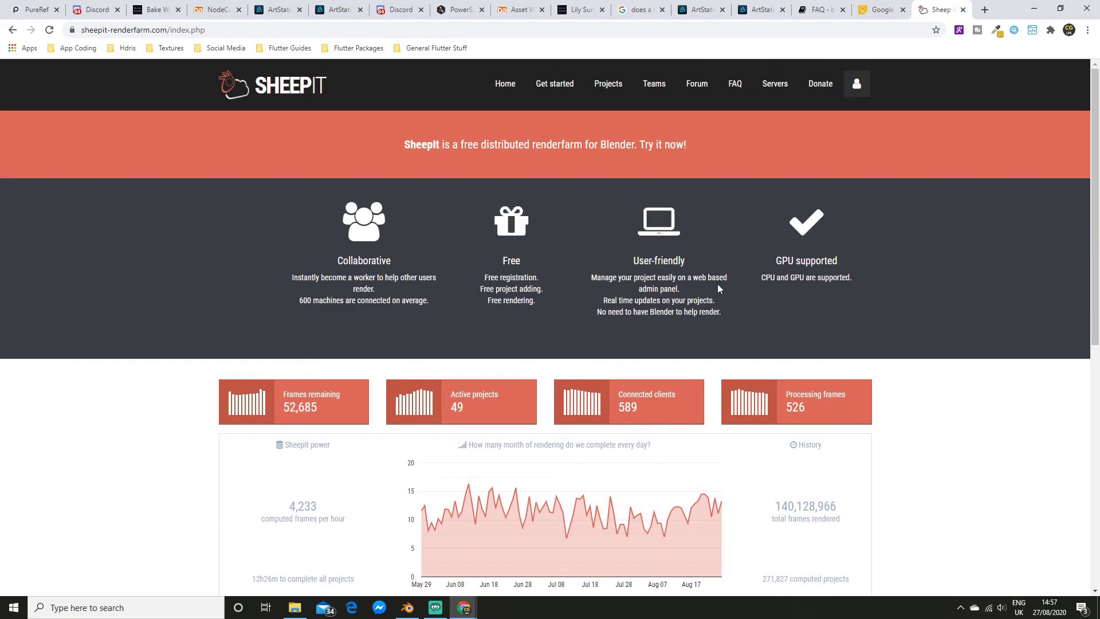
scroll(717, 284, down, 7)
scroll(866, 328, up, 6)
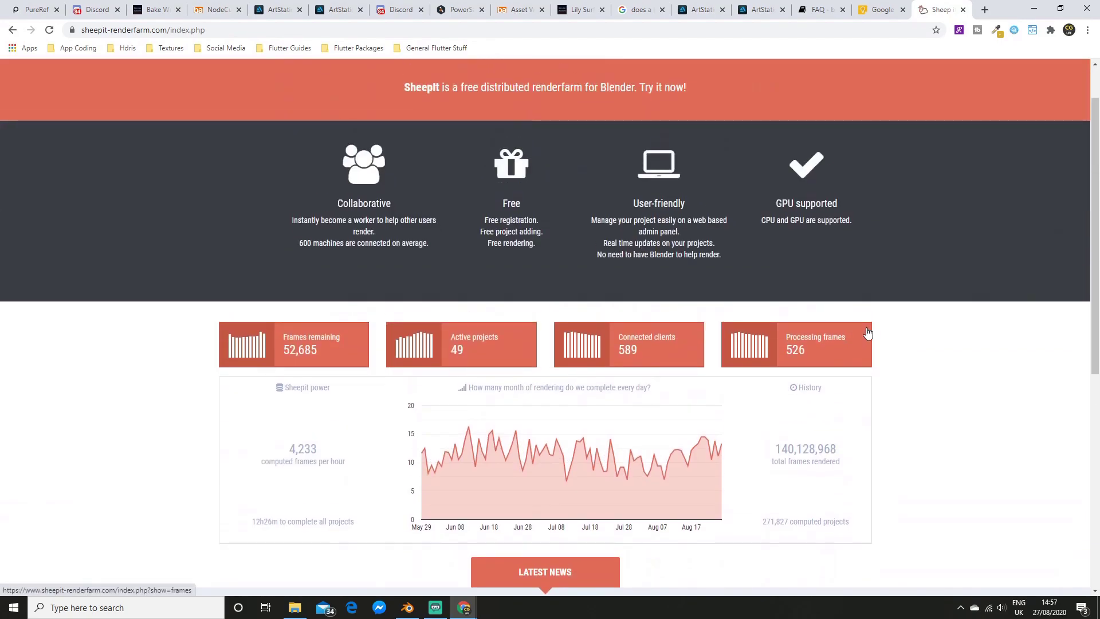
scroll(909, 343, down, 7)
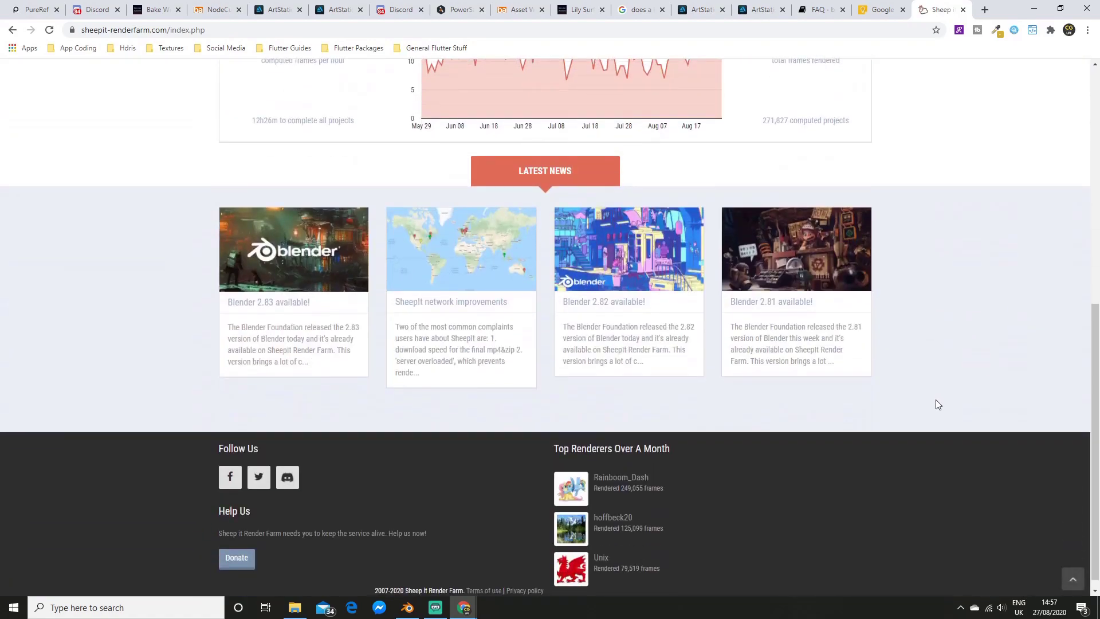
scroll(905, 434, up, 2)
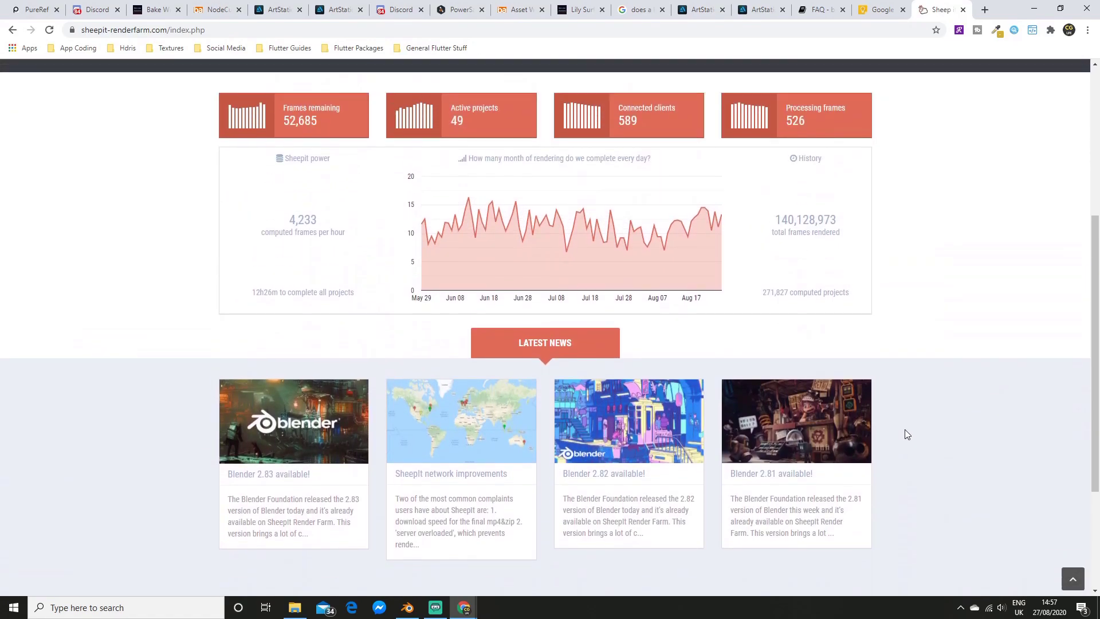
scroll(905, 434, up, 5)
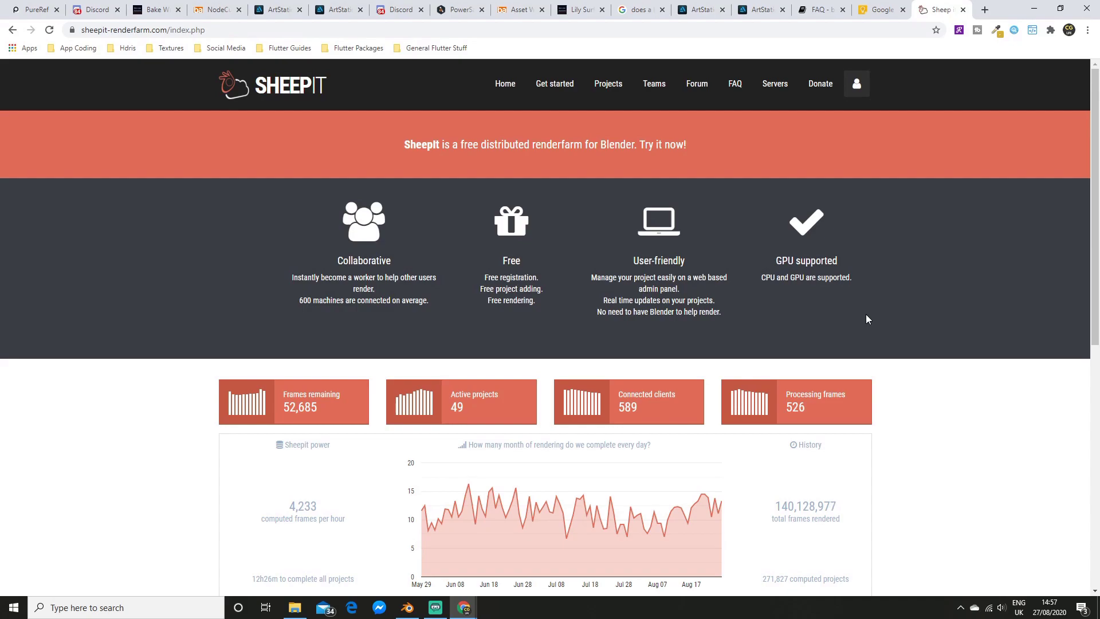
scroll(864, 314, down, 2)
scroll(865, 314, up, 2)
scroll(871, 314, down, 4)
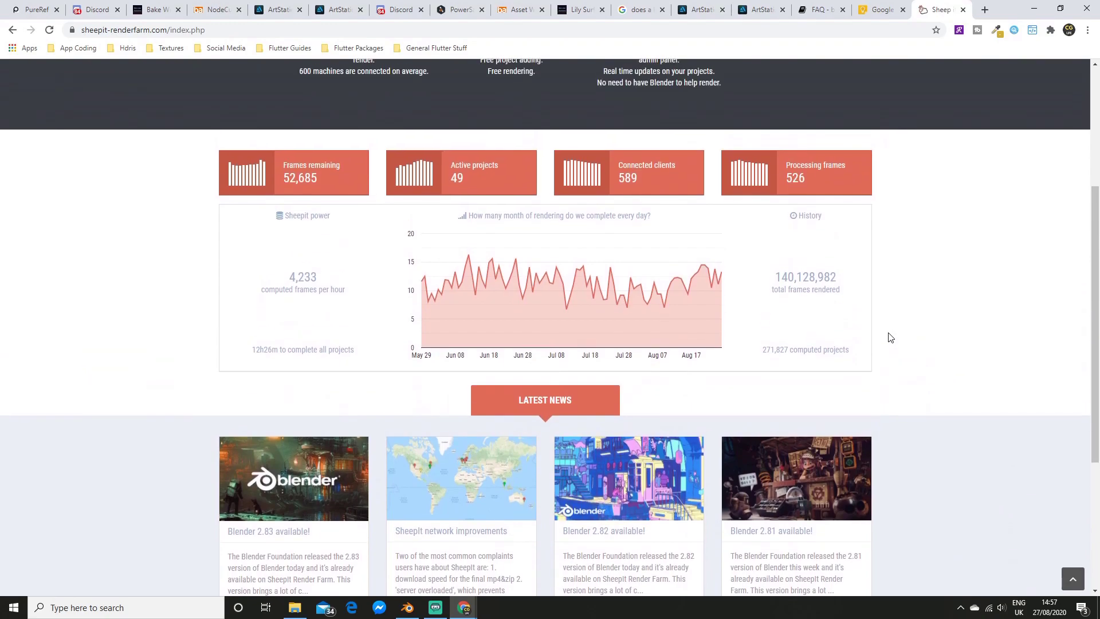
scroll(891, 337, up, 4)
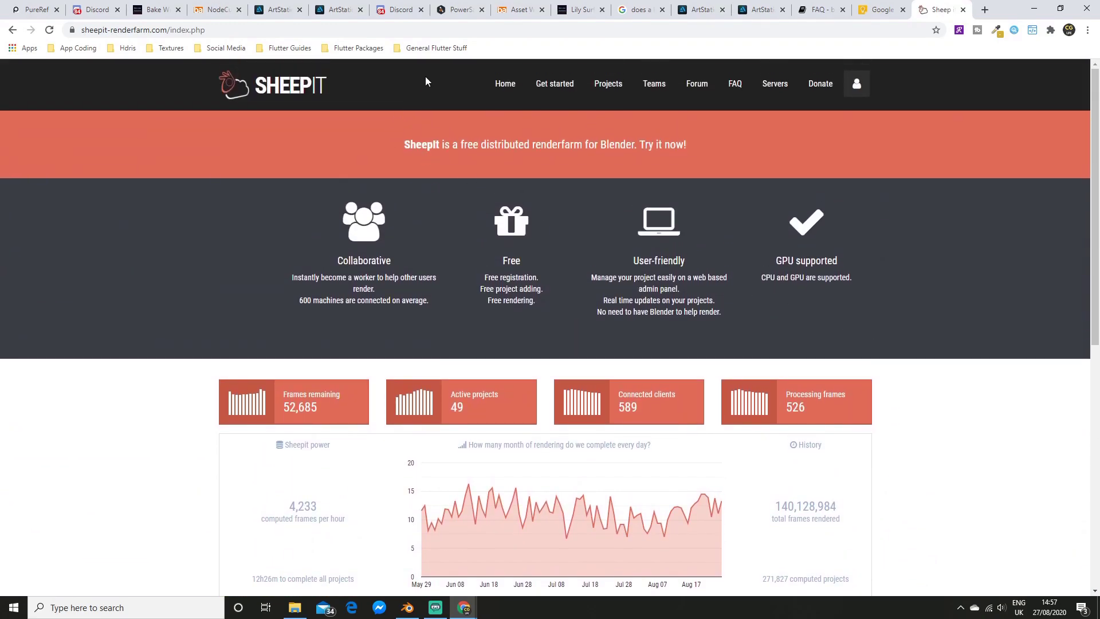
click(82, 29)
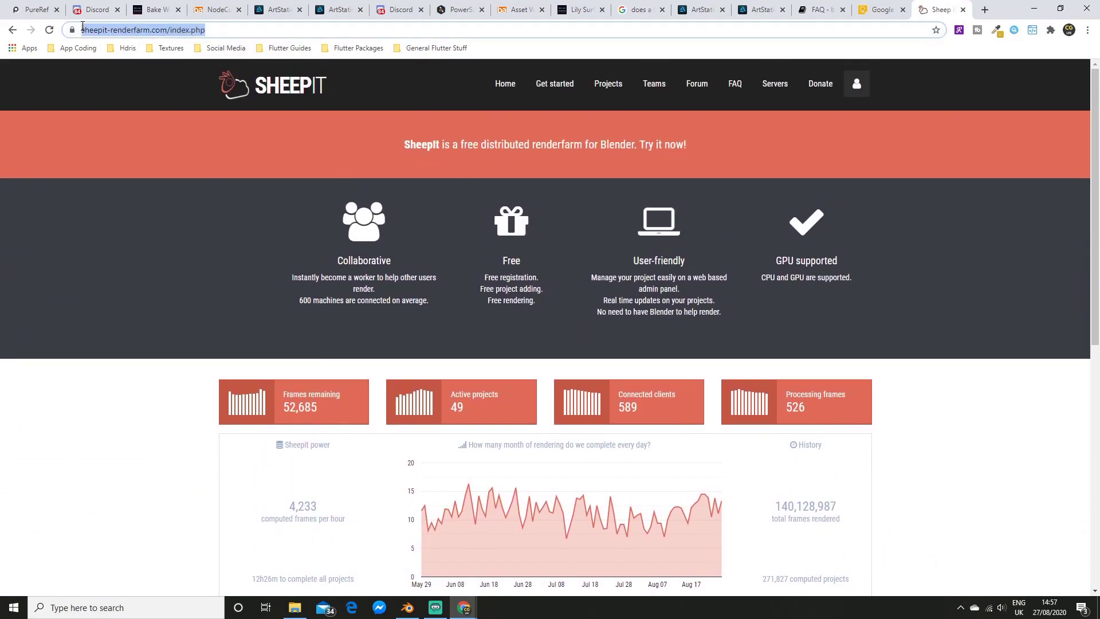
drag(87, 26, 208, 24)
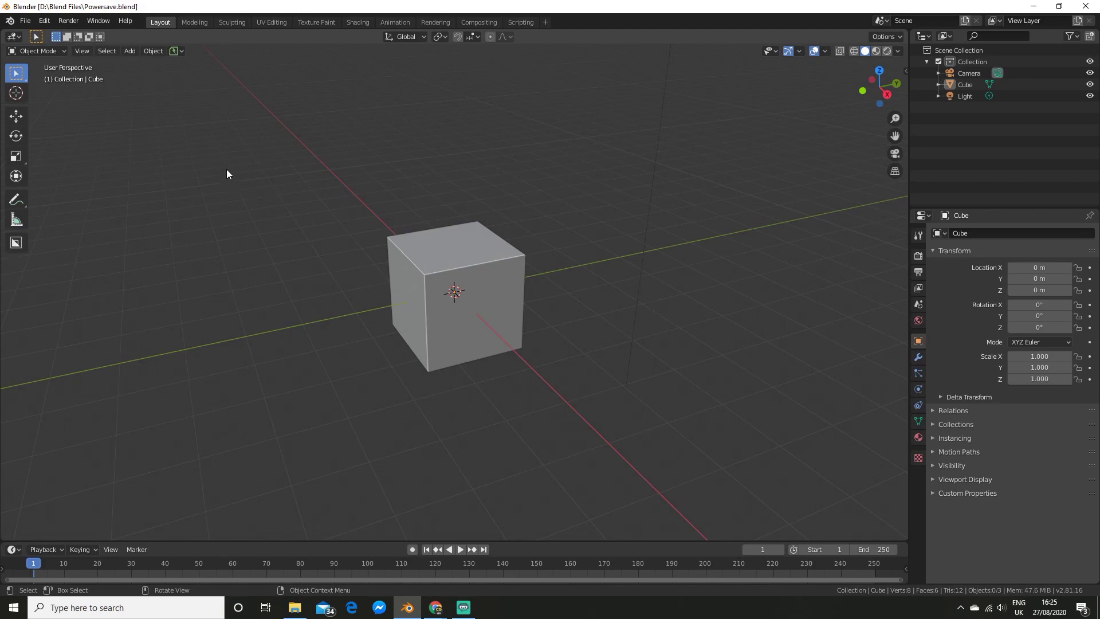
- Lower PowerSave's Autosave Interval from 2 to 1 minute in its viewport header settings
click(174, 53)
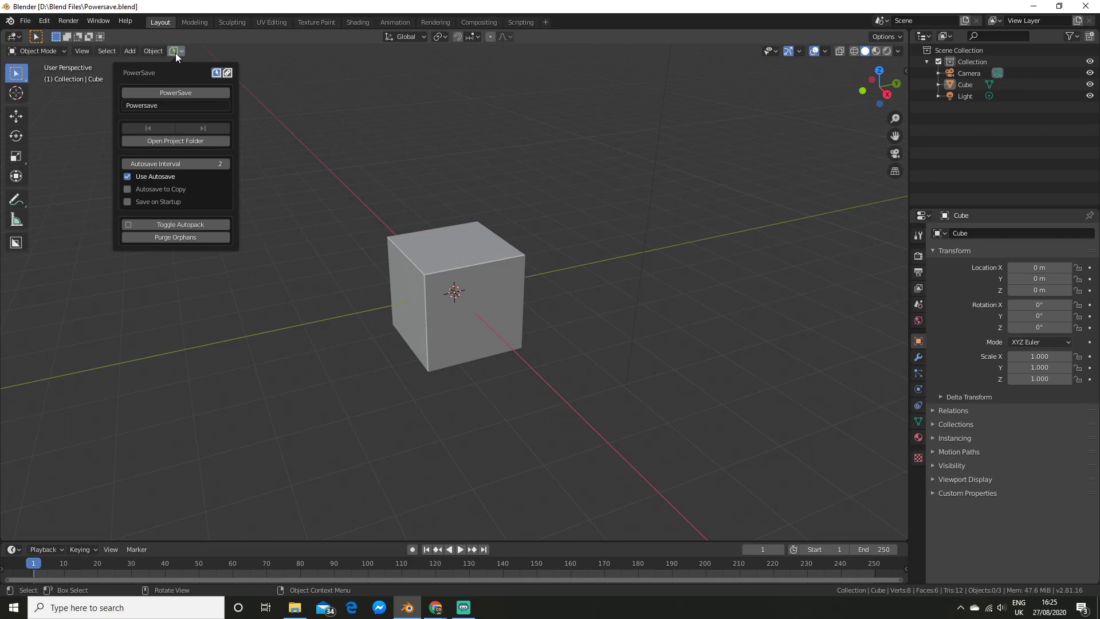
click(175, 52)
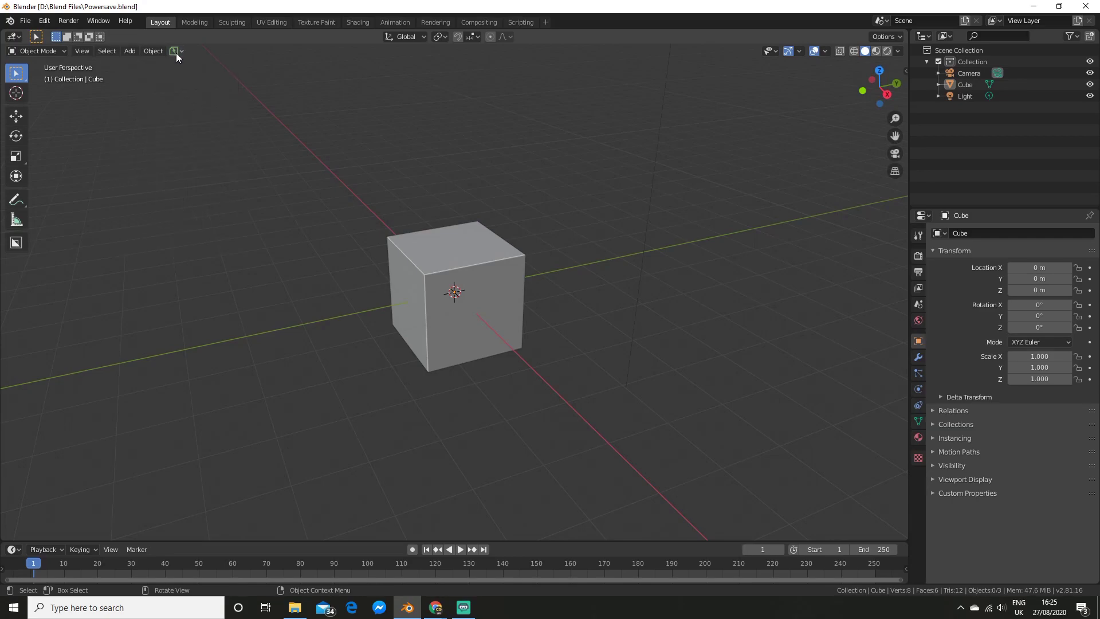
click(173, 53)
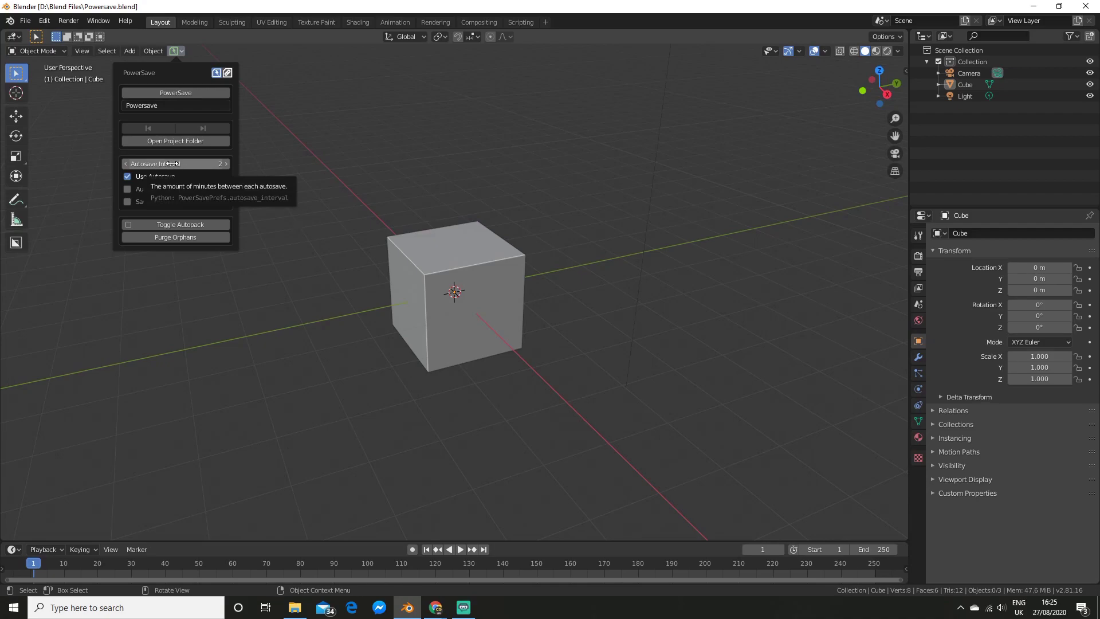
click(126, 164)
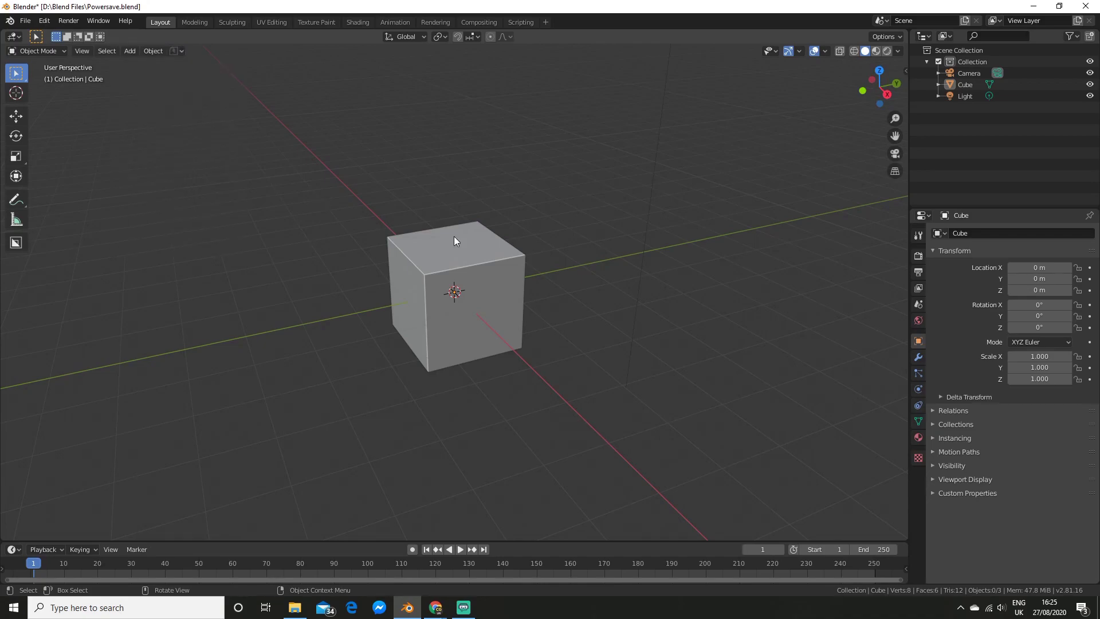
click(174, 51)
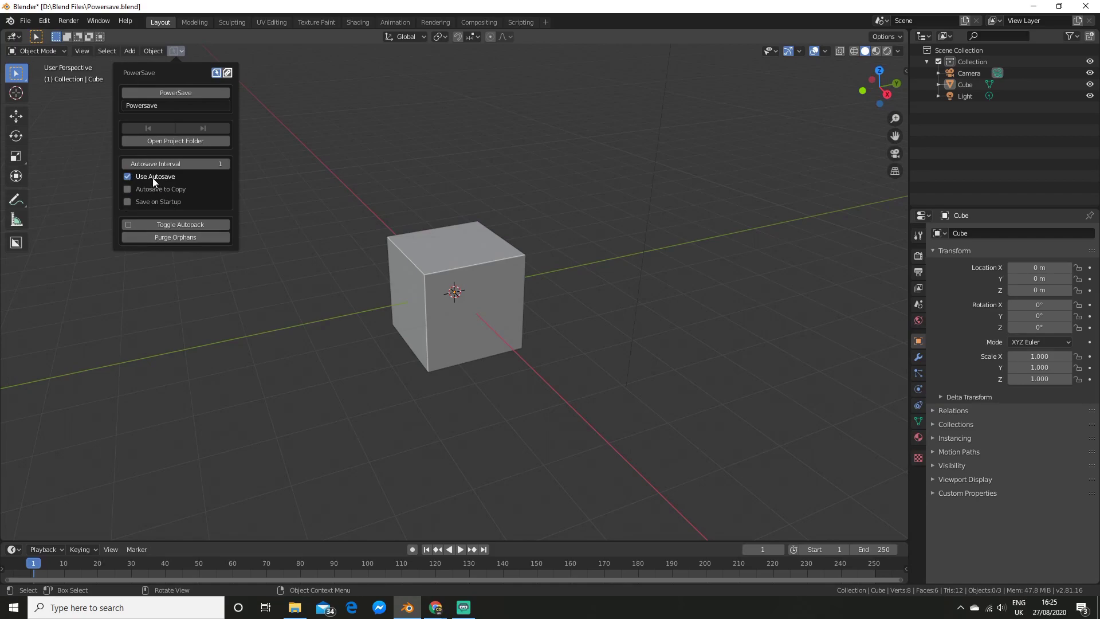
- Save the file as a new numbered version, Powersave_02.blend, with PowerSave
click(187, 94)
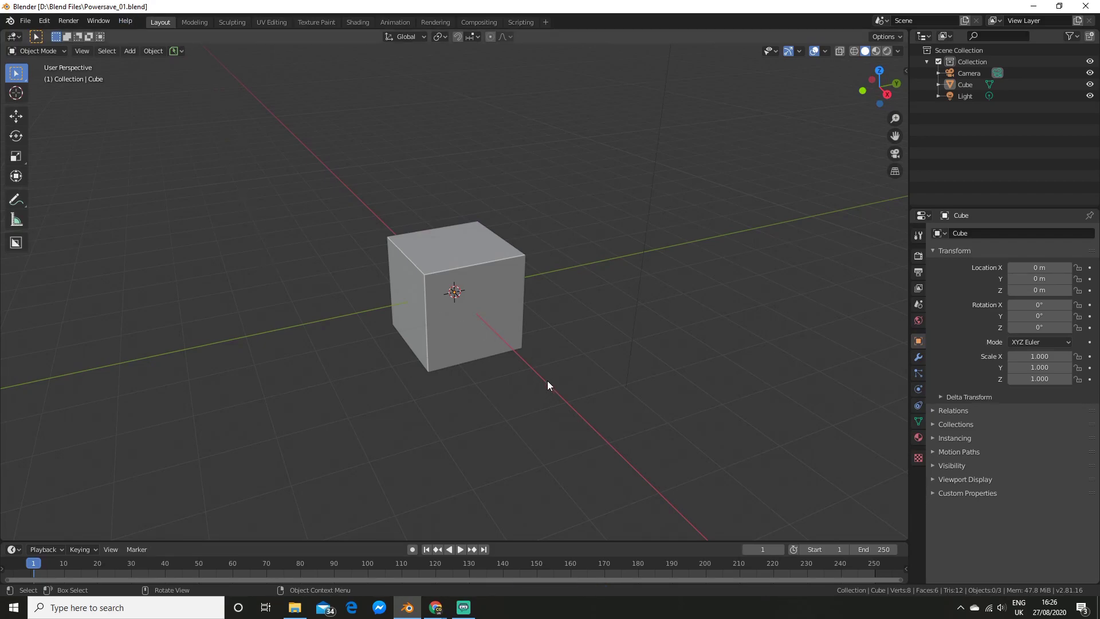
middle_drag(531, 372, 465, 276)
scroll(428, 269, up, 4)
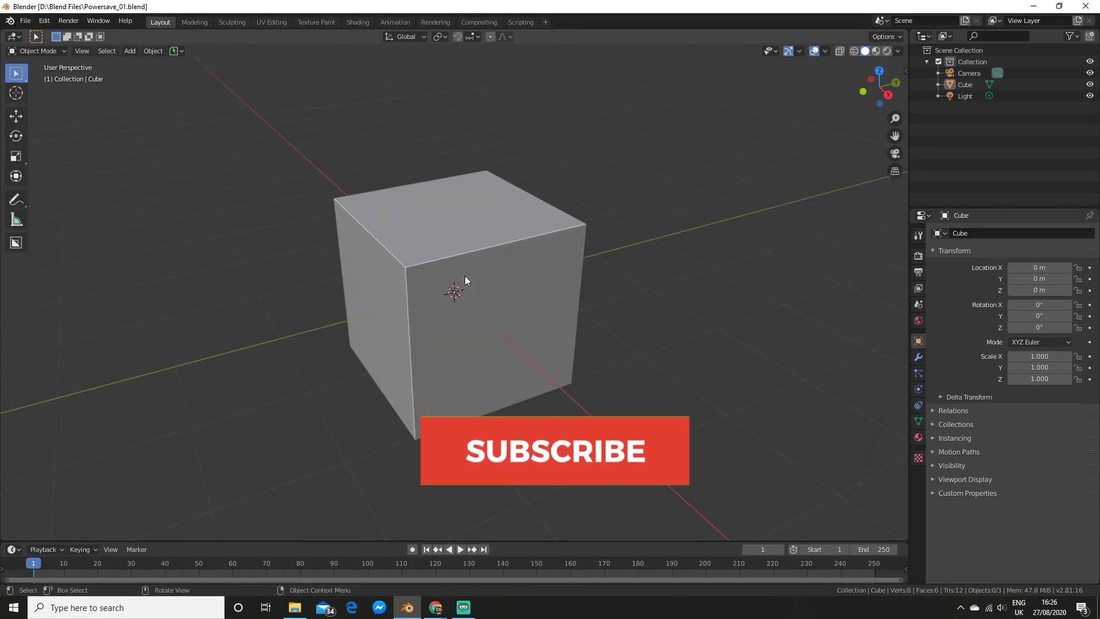
scroll(465, 276, down, 3)
mouse_move(465, 276)
middle_down()
mouse_move(511, 282)
mouse_move(455, 289)
middle_up()
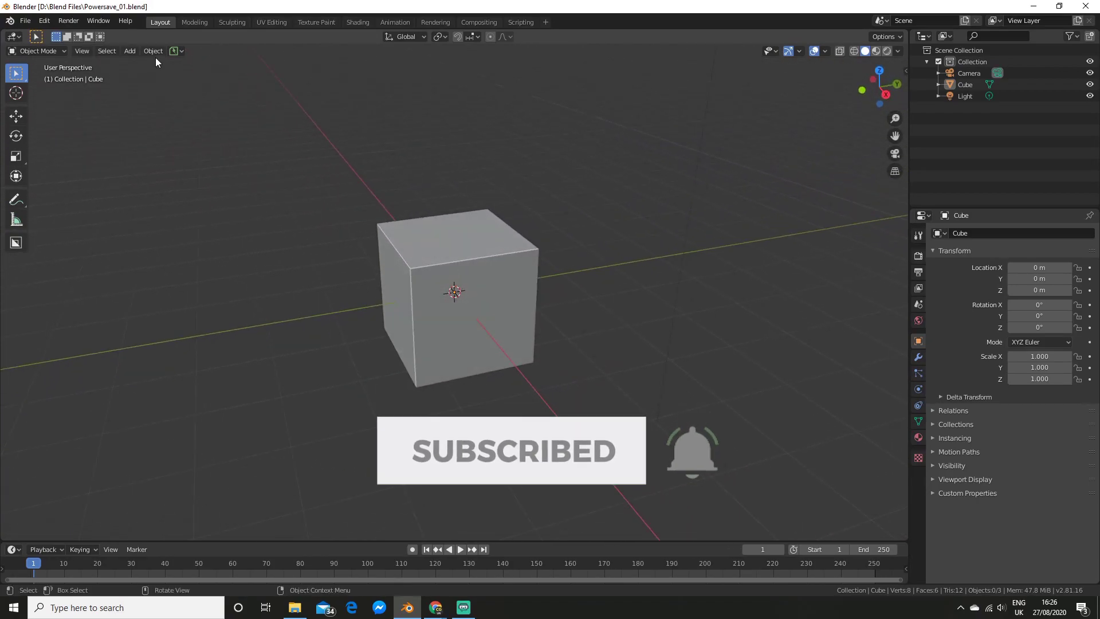
click(174, 51)
click(195, 92)
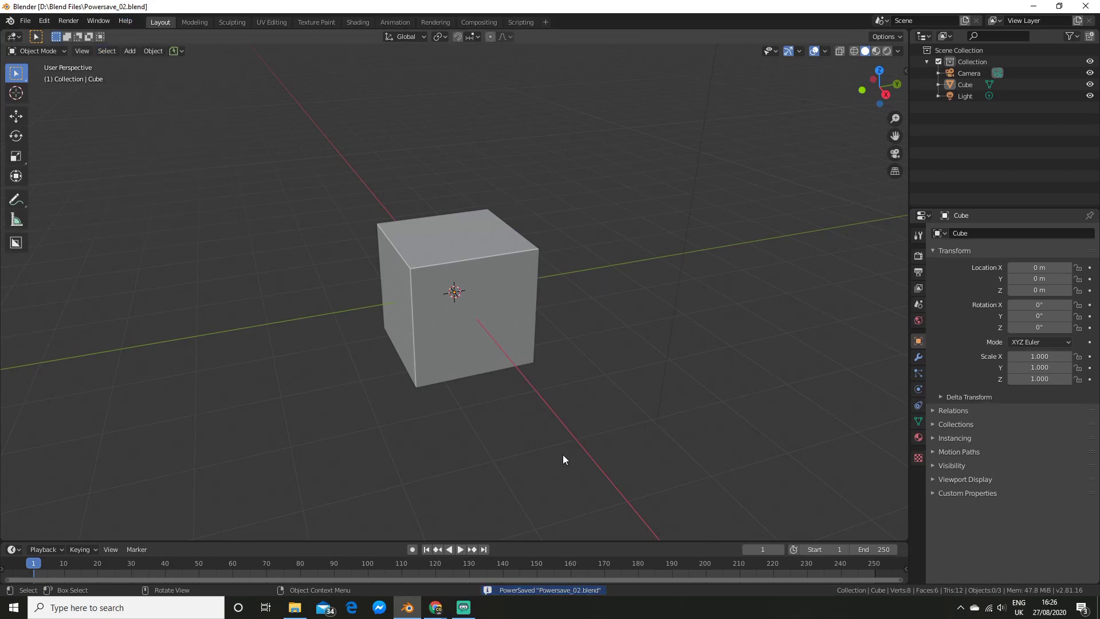
- Download the PowerSave repository from its GitHub page as a ZIP
mouse_move(435, 607)
click(445, 574)
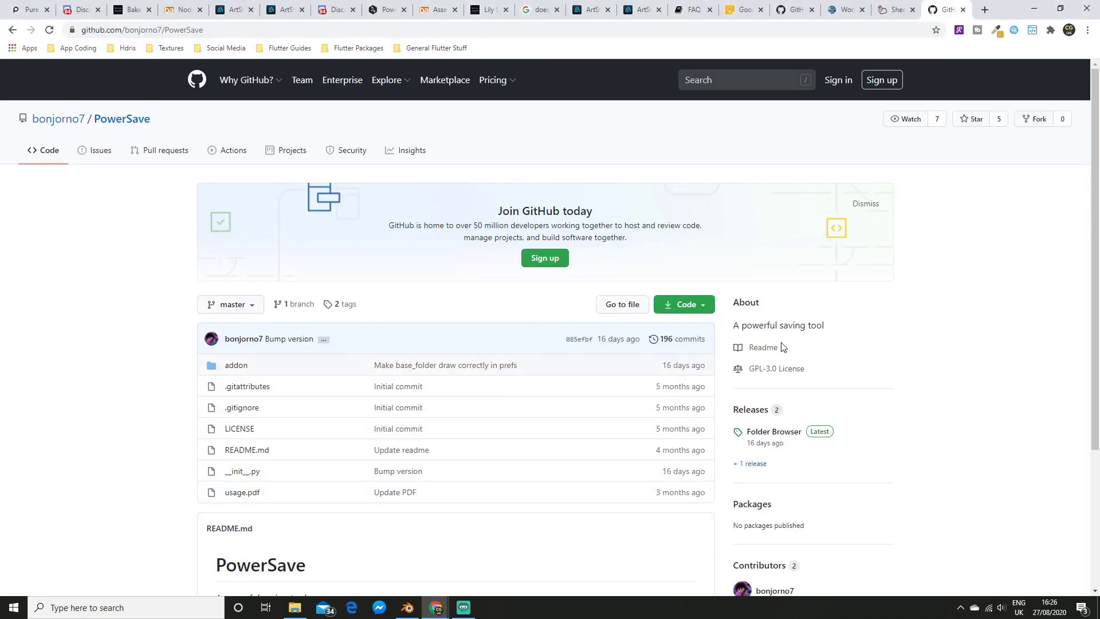
click(687, 306)
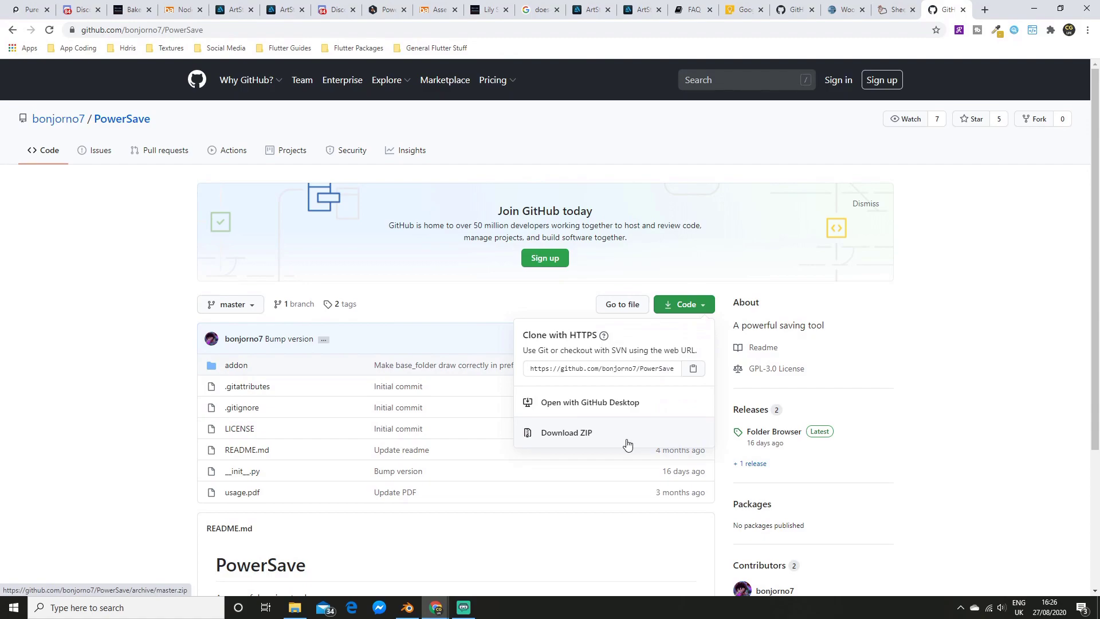
click(942, 366)
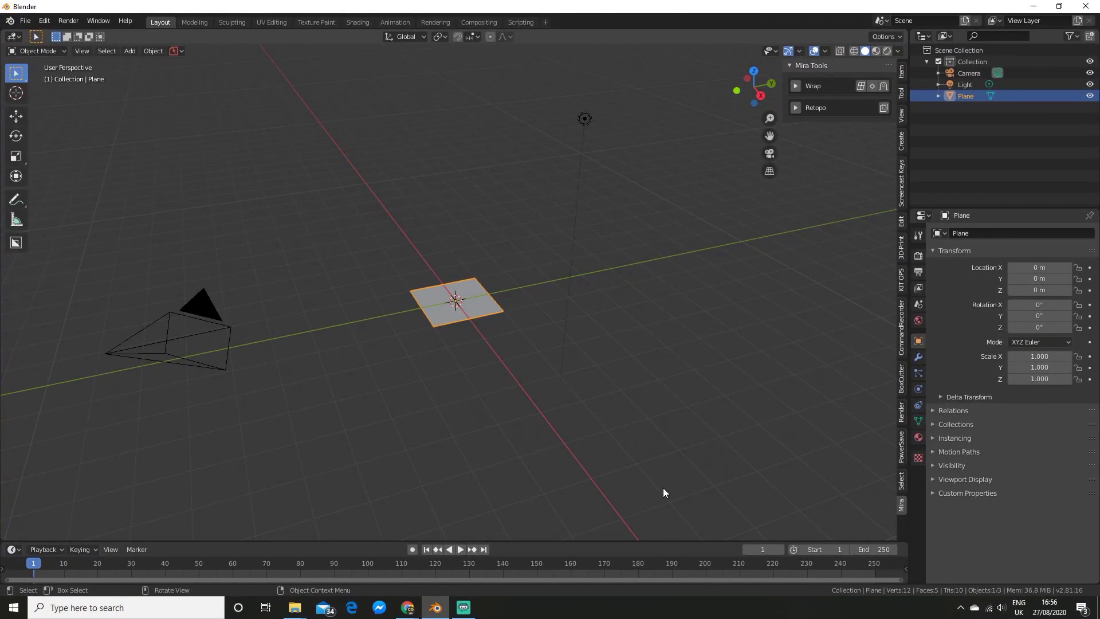
- In Edit Mode, move the plane's right vertices outward and push the middle pair out along Y
scroll(665, 440, up, 3)
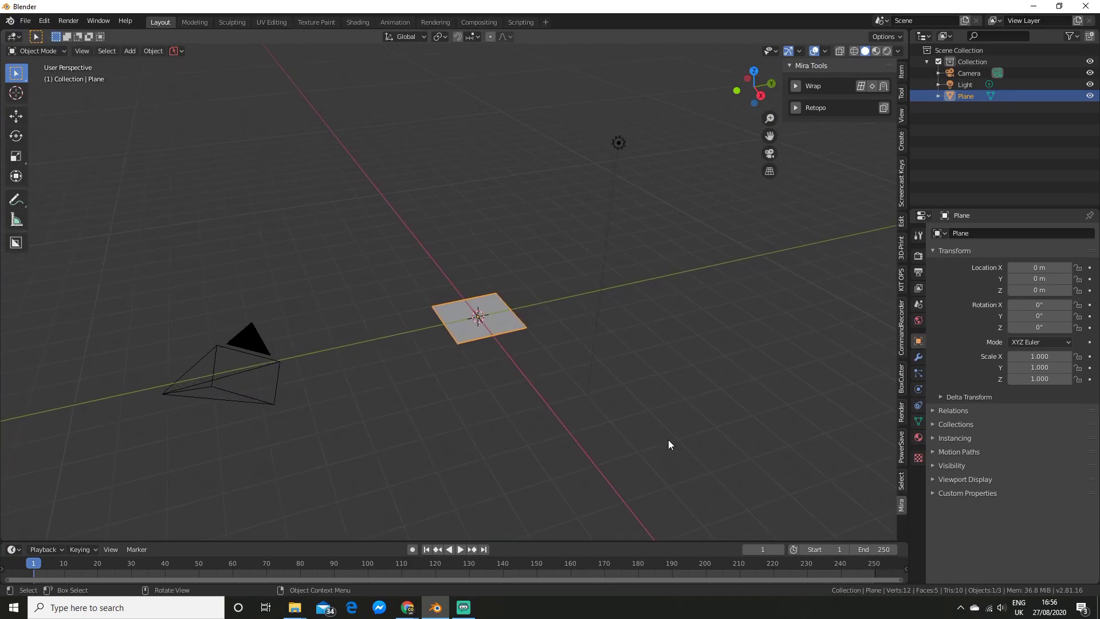
middle_drag(667, 444, 593, 445)
scroll(609, 422, up, 2)
scroll(607, 400, up, 1)
key(Tab)
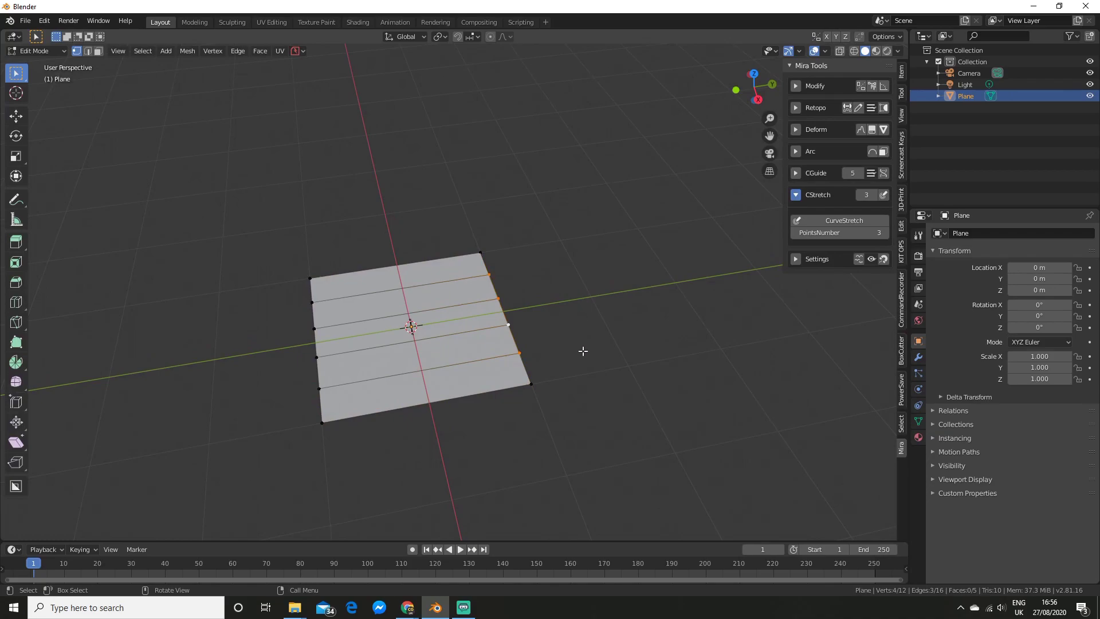
middle_drag(583, 351, 518, 343)
scroll(510, 367, up, 2)
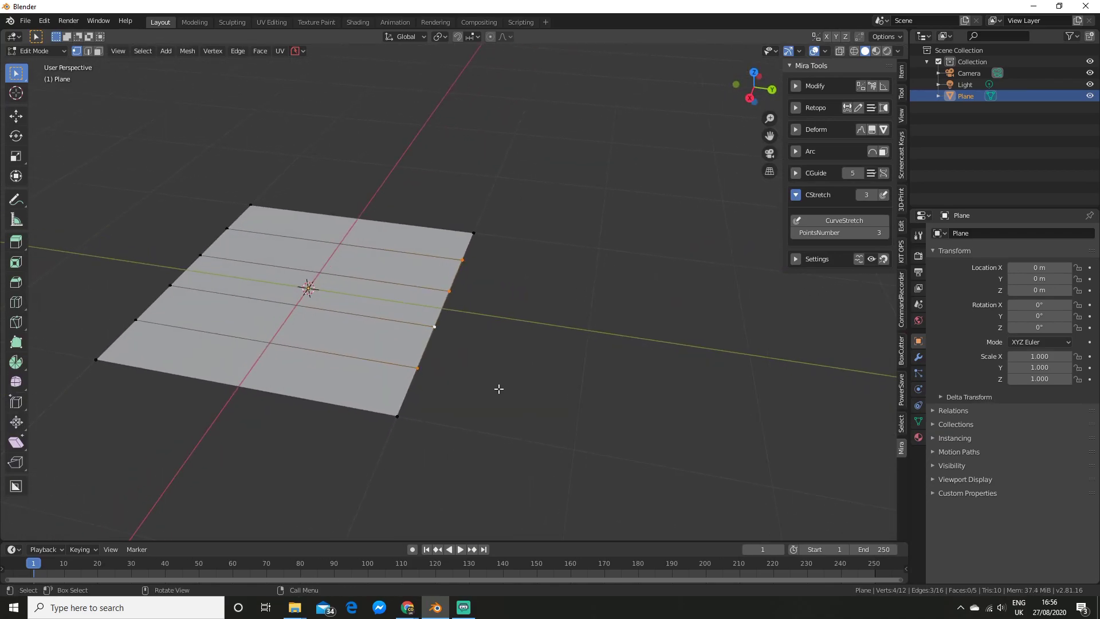
key(g)
click(503, 299)
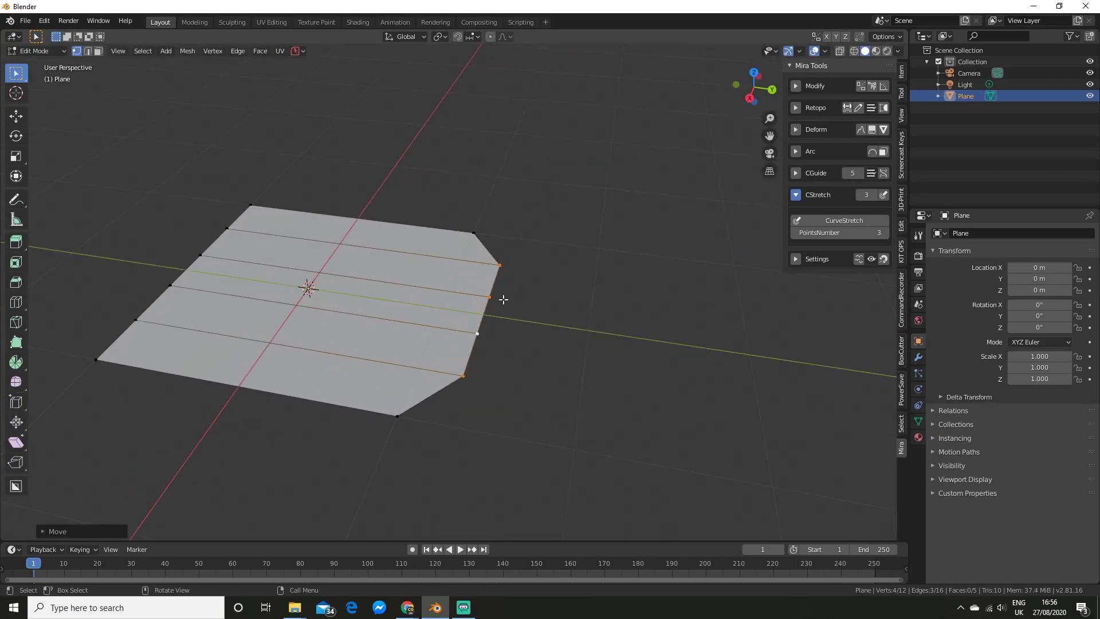
drag(503, 299, 475, 341)
key(g)
key(y)
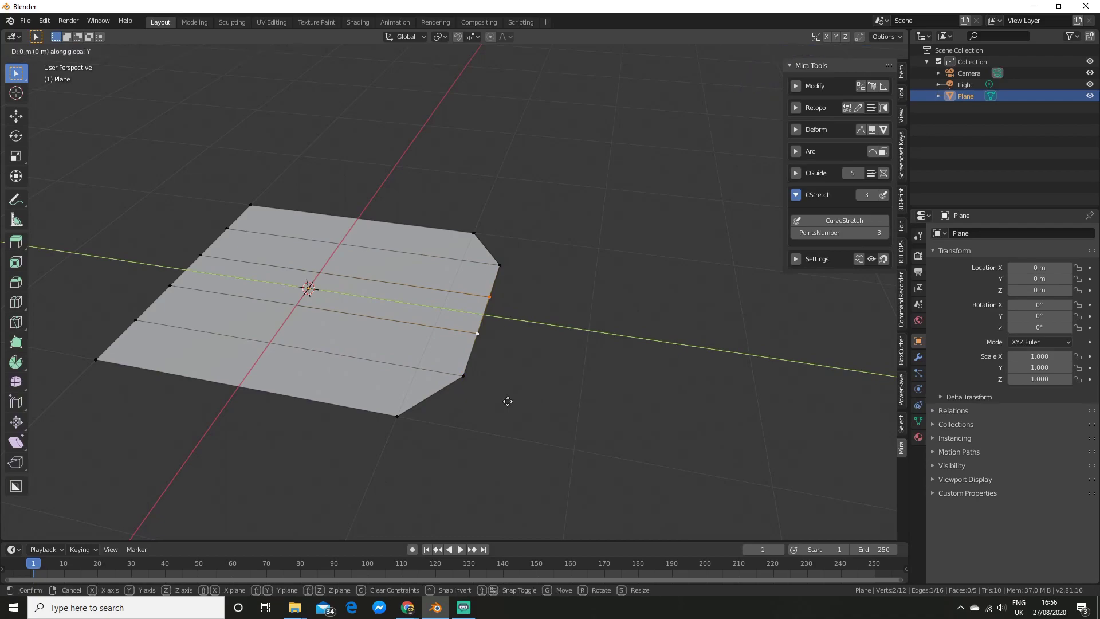
click(523, 403)
- Select the six vertices along the plane's right edge using X-ray
middle_drag(536, 403, 513, 360)
scroll(459, 363, down, 3)
scroll(468, 368, up, 4)
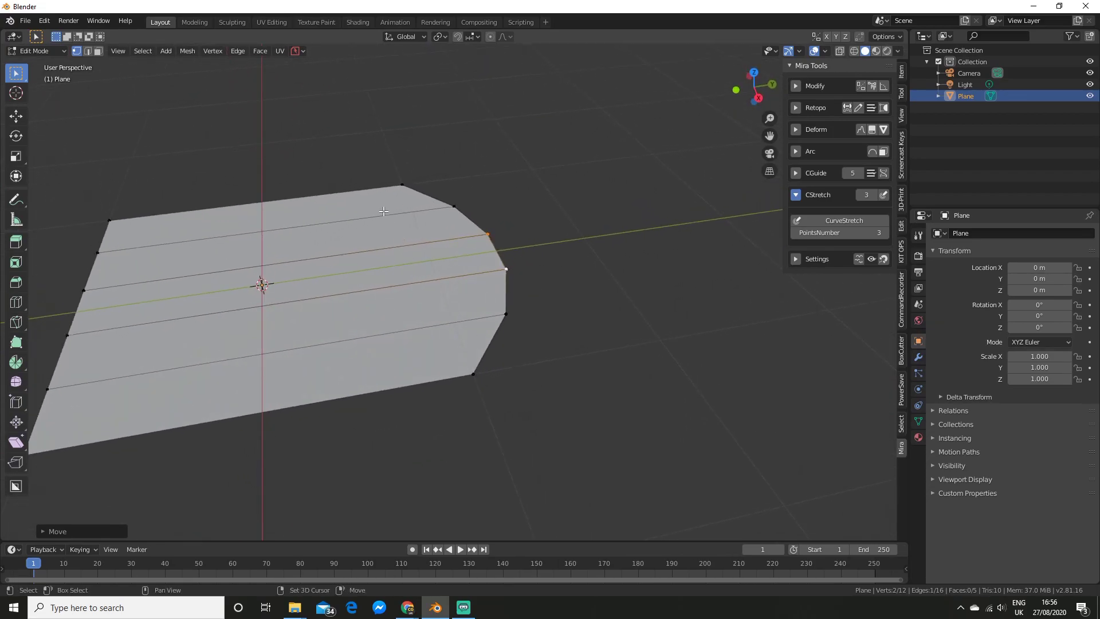
key(alt+z)
drag(345, 134, 616, 393)
key(alt+z)
mouse_move(601, 387)
middle_down()
mouse_move(584, 376)
mouse_move(589, 393)
middle_up()
- Set the Mira CurveStretch point count to 5, then back to 3
click(793, 195)
click(793, 195)
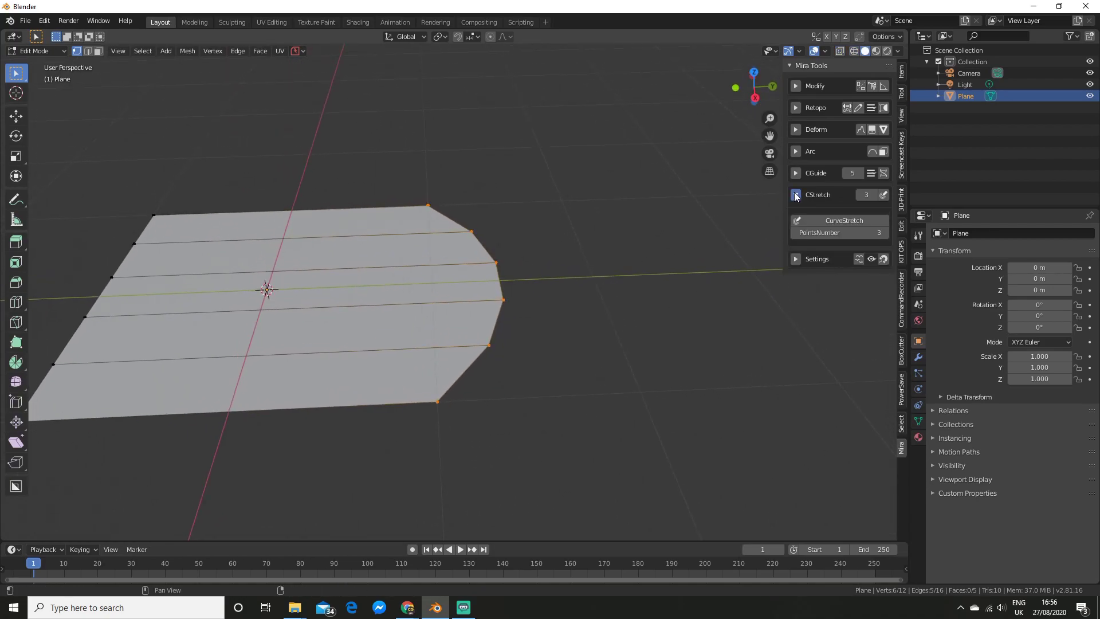
scroll(674, 262, up, 2)
middle_drag(674, 262, 516, 264)
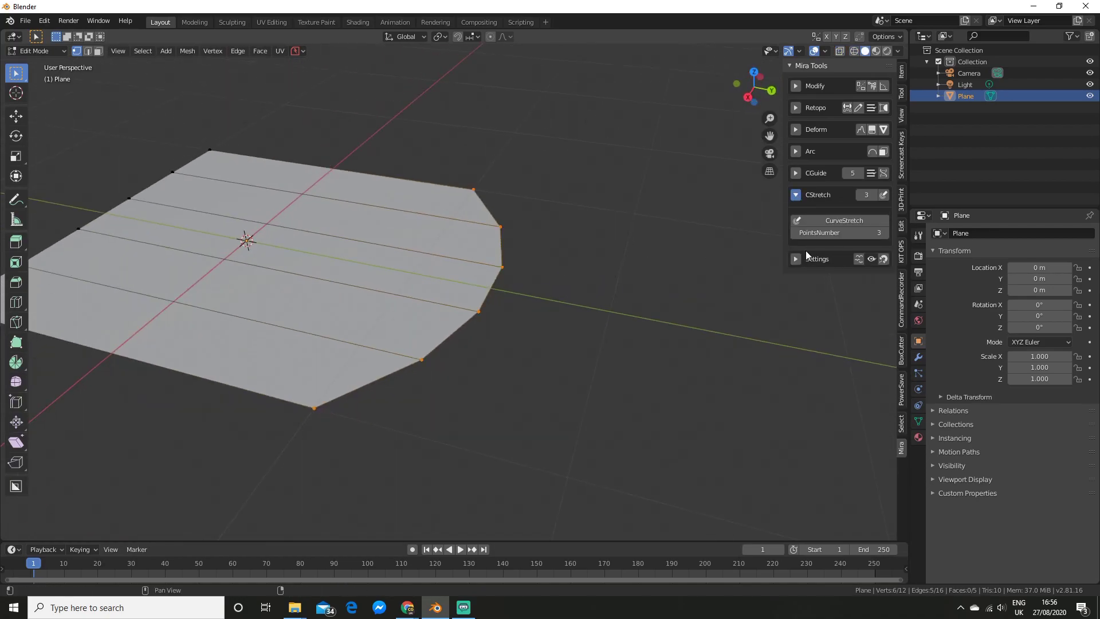
click(839, 232)
text(5)
key(Return)
shift+middle_drag(608, 253, 645, 260)
click(839, 233)
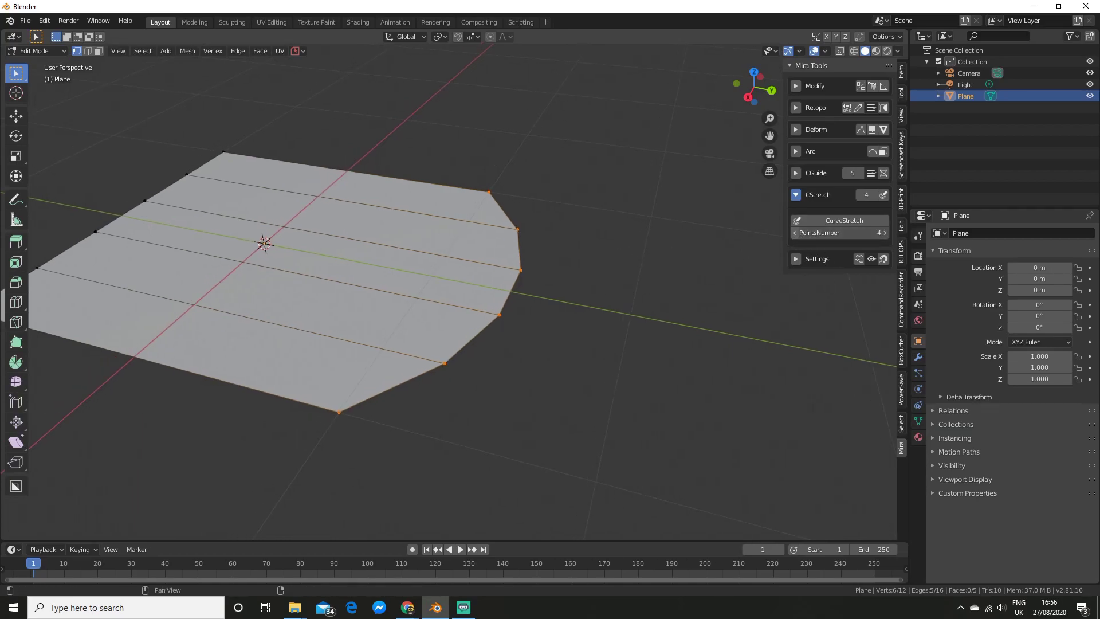
text(3)
key(Return)
scroll(552, 317, down, 3)
middle_drag(552, 316, 602, 327)
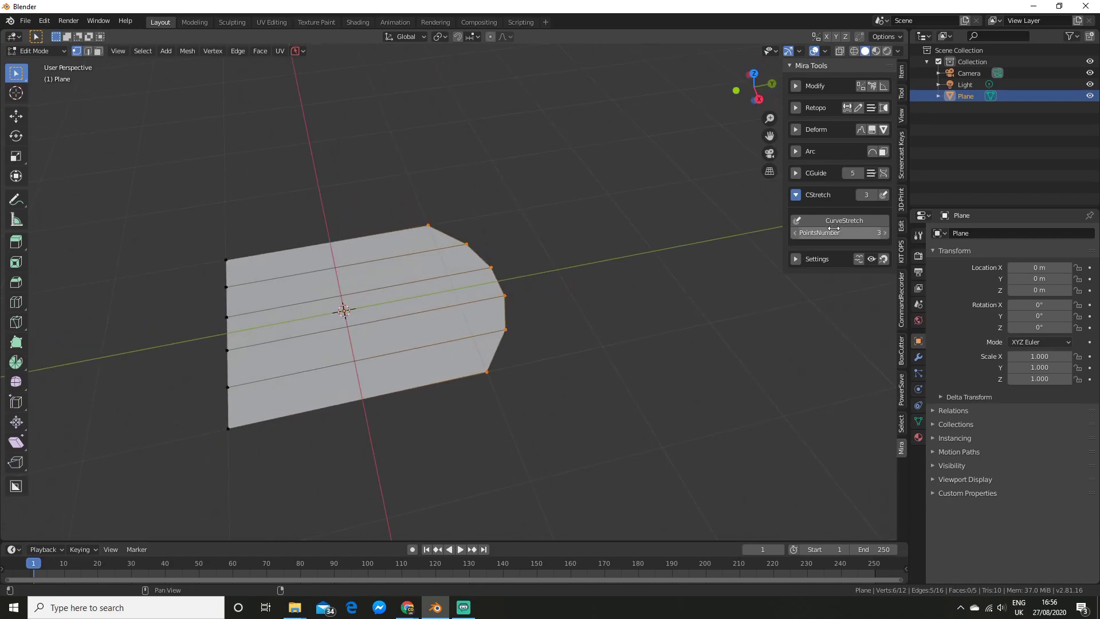
- Curve-stretch the right edge with three points, pulling the middle and end points into a rounded curve
click(852, 226)
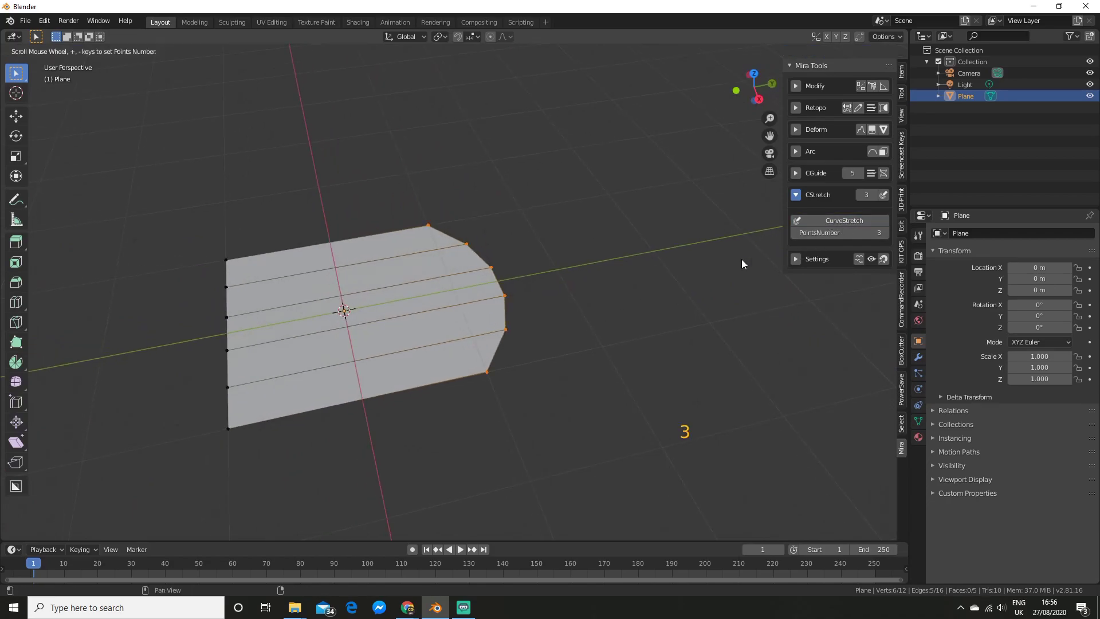
click(600, 288)
middle_drag(594, 285, 544, 282)
drag(532, 270, 569, 335)
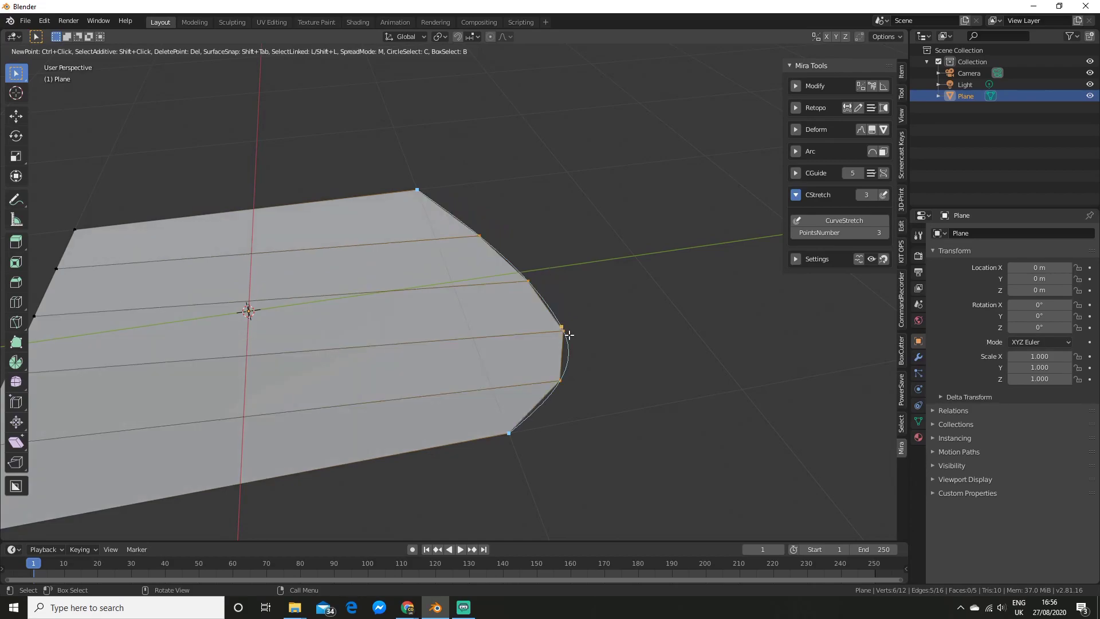
middle_drag(568, 282, 662, 400)
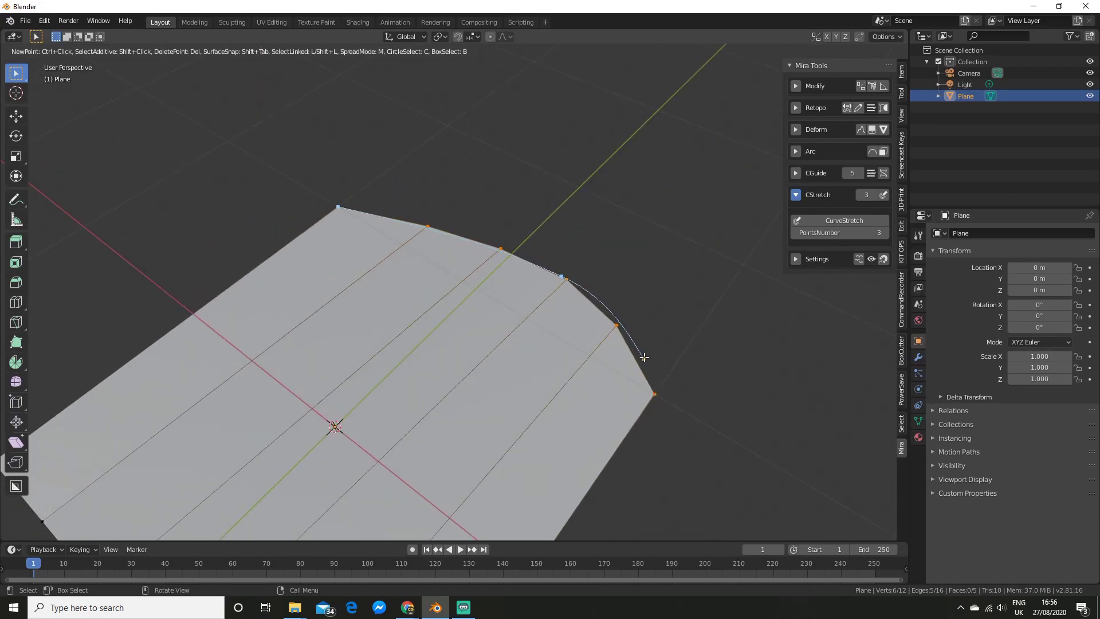
drag(656, 395, 654, 380)
middle_drag(708, 365, 699, 264)
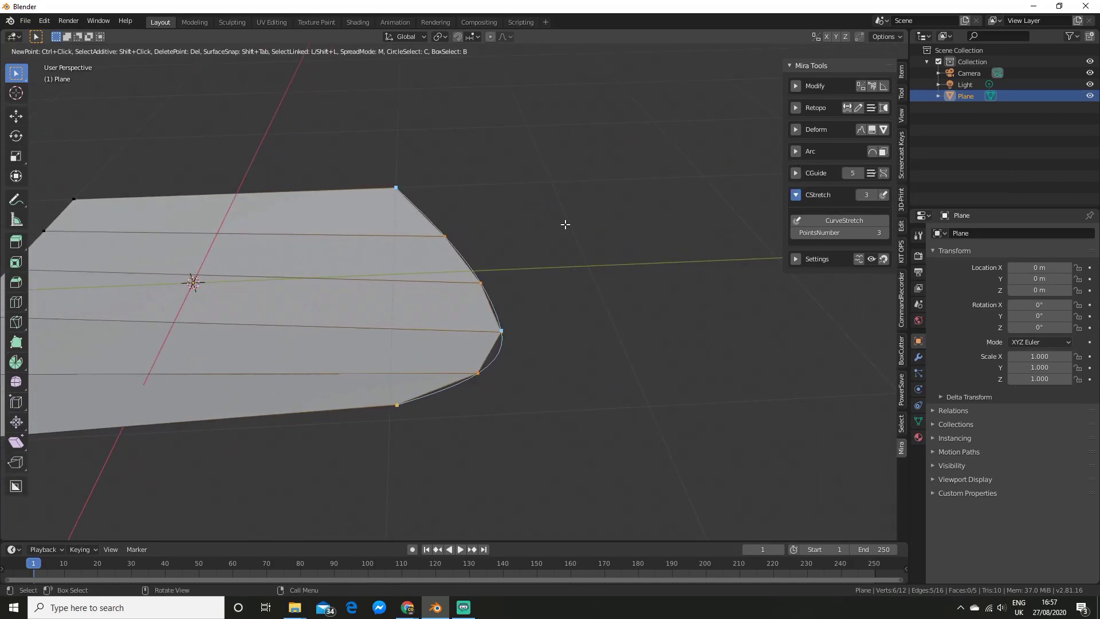
key(Escape)
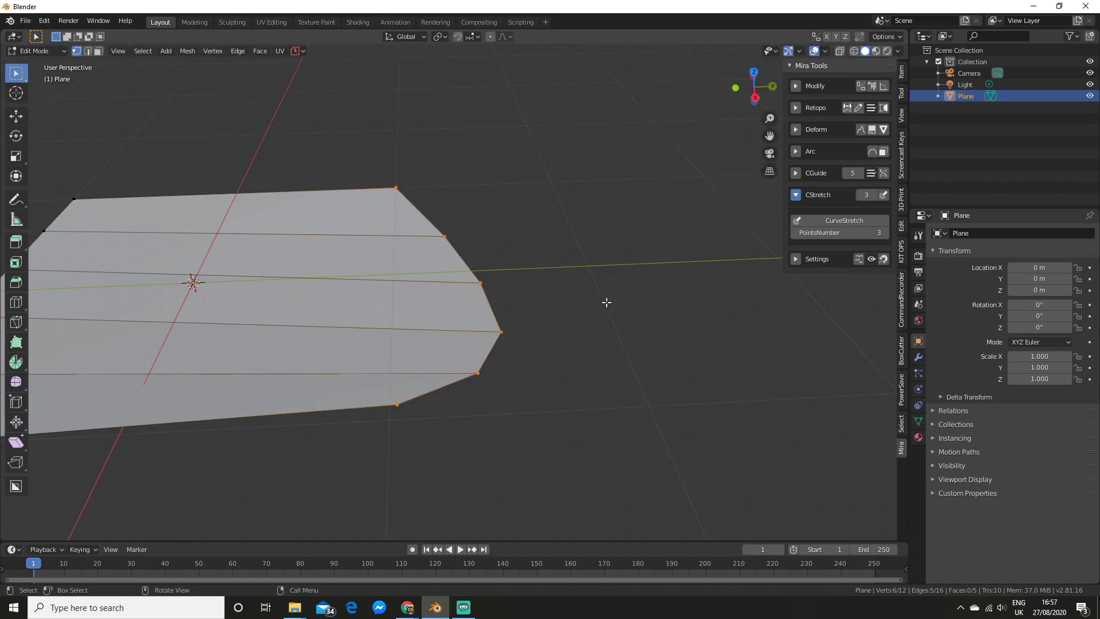
- Look through Mira Tools' arc creation and retopology panels
scroll(606, 299, up, 3)
middle_drag(578, 305, 779, 160)
click(796, 152)
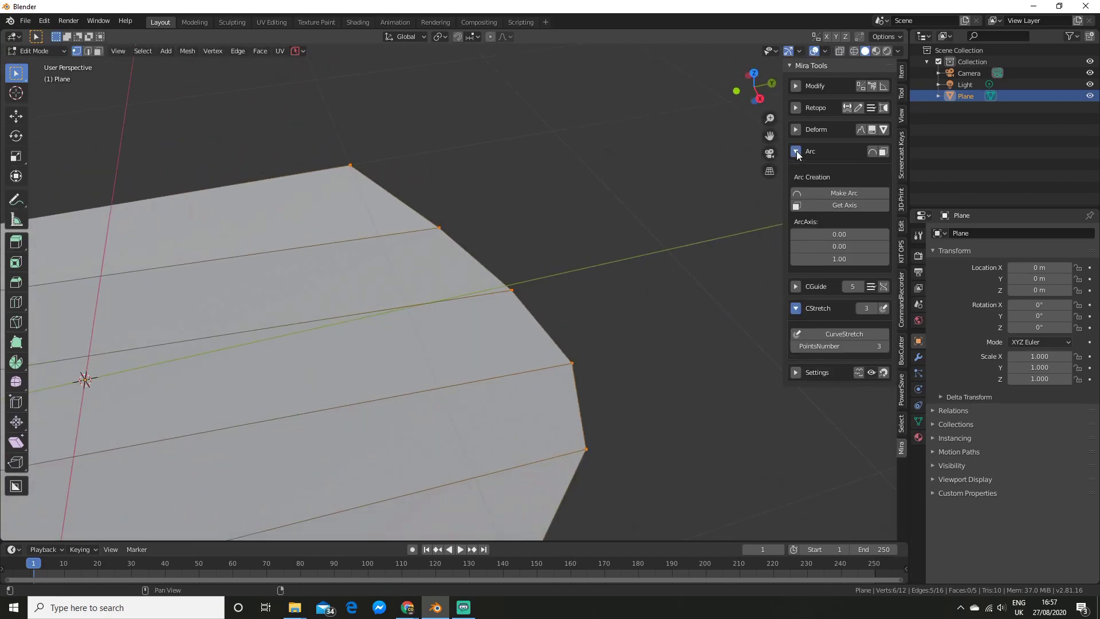
click(796, 151)
click(796, 109)
double_click(796, 108)
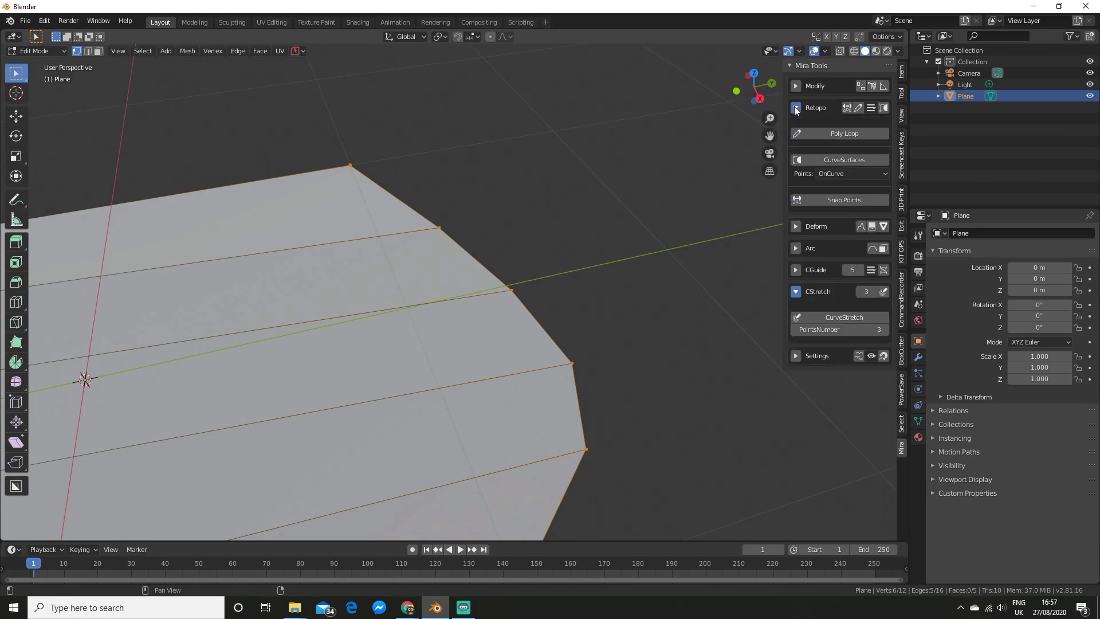
click(796, 108)
scroll(776, 129, down, 3)
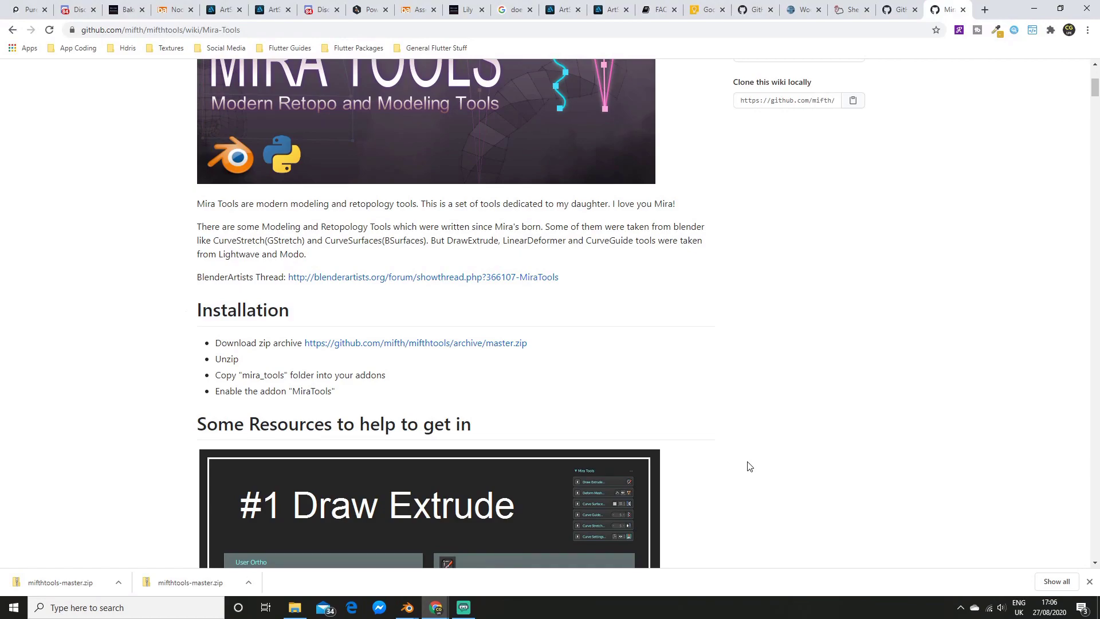
- Download the Mira Tools master.zip archive from the wiki page
scroll(747, 466, up, 5)
scroll(744, 438, down, 4)
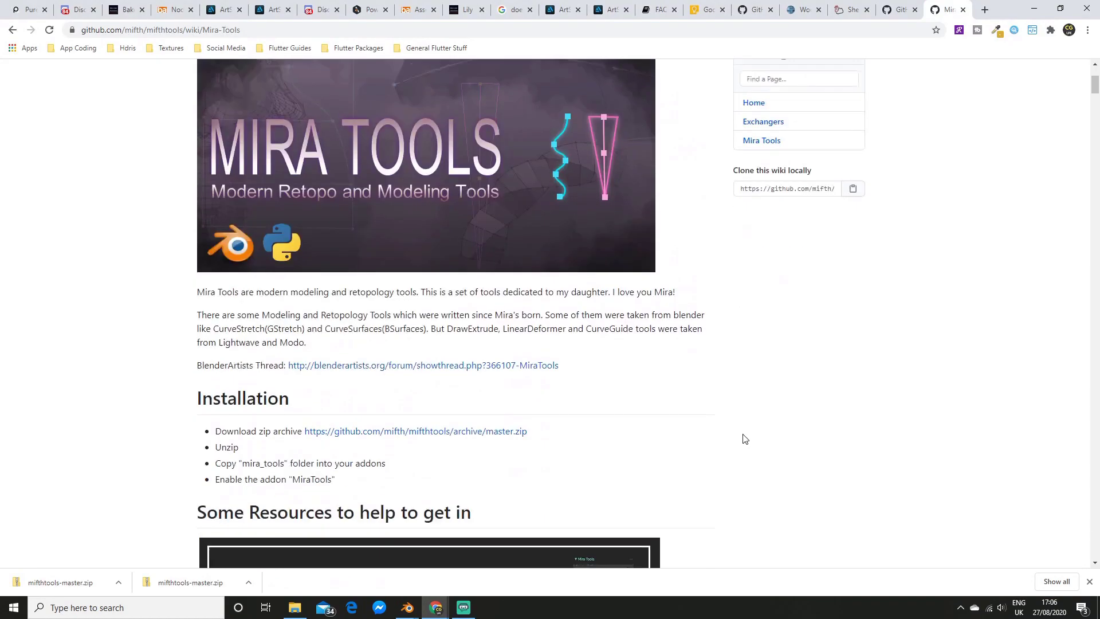
drag(243, 30, 67, 29)
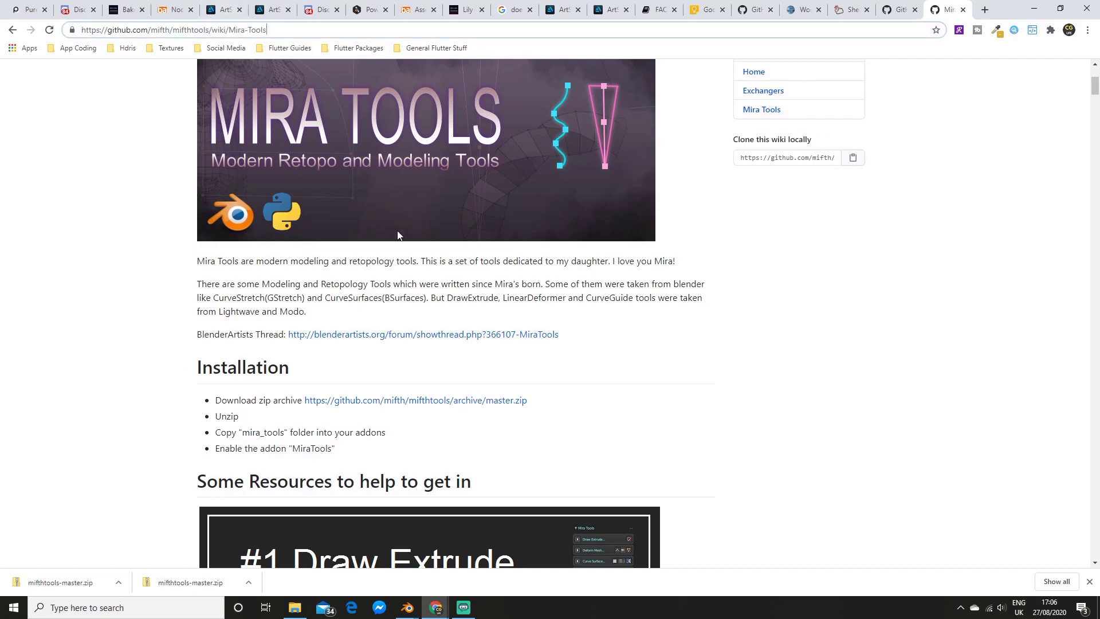
scroll(730, 314, down, 2)
click(731, 315)
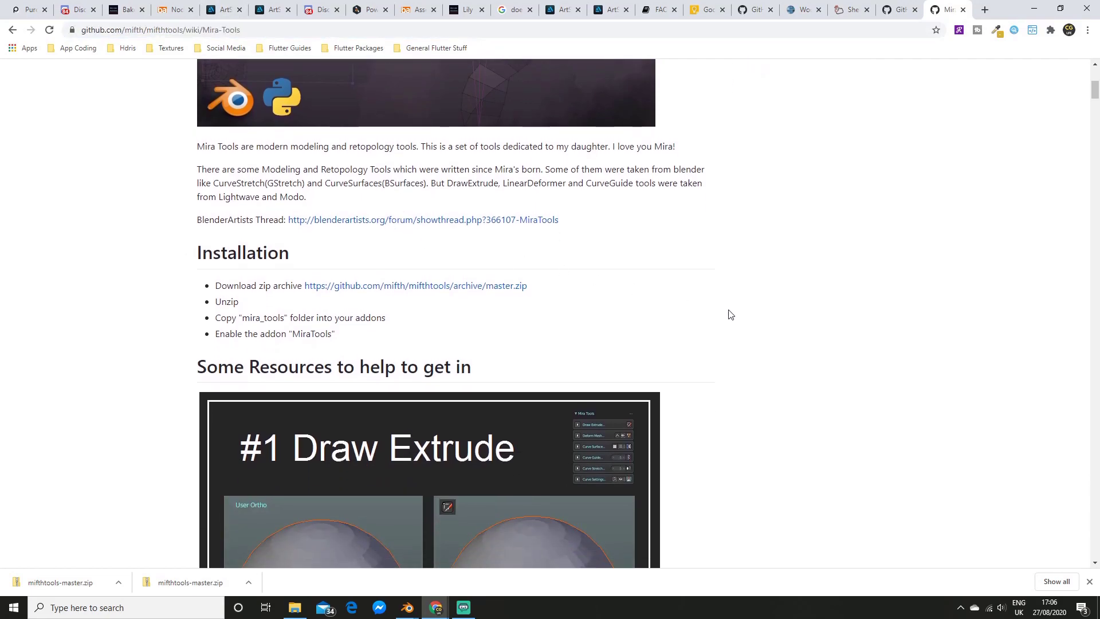
click(442, 291)
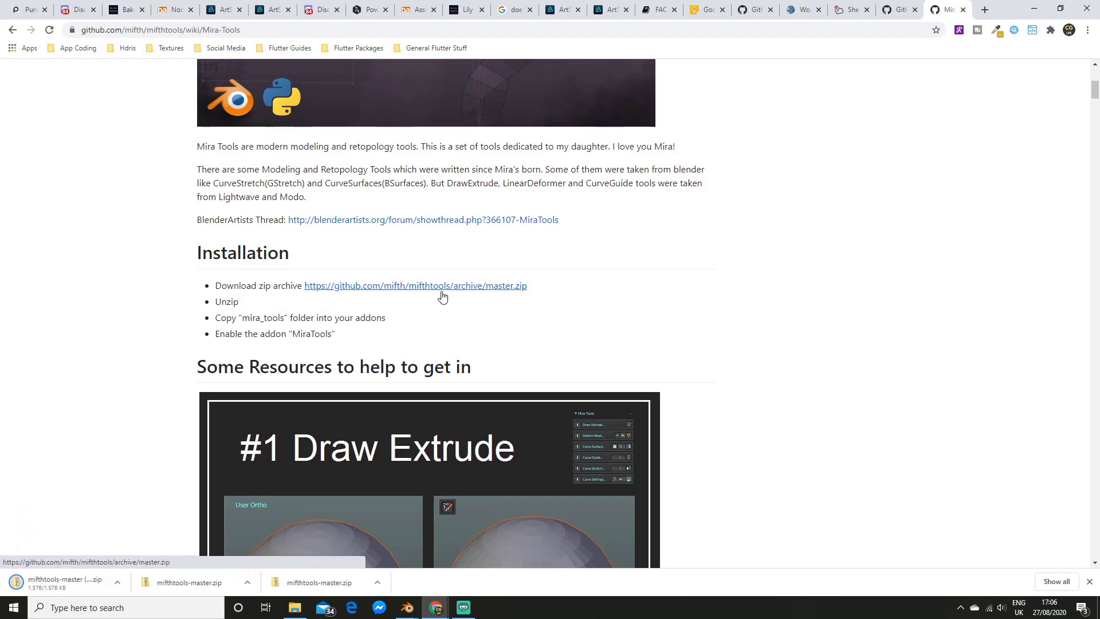
- Show the downloaded zip in its folder in File Explorer
scroll(442, 292, down, 2)
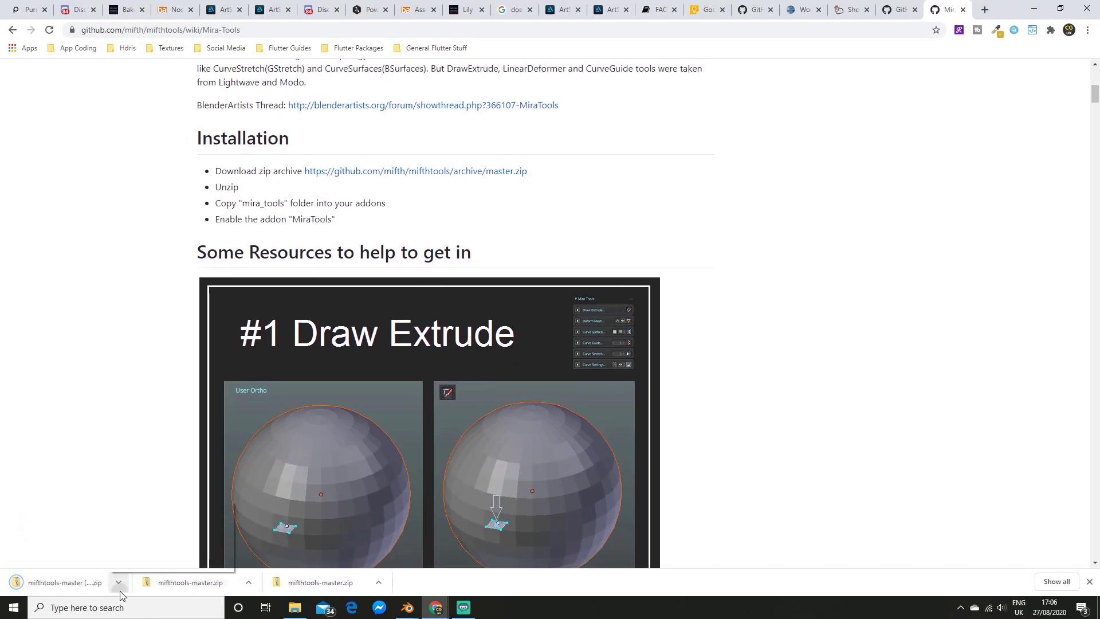
click(118, 582)
click(152, 538)
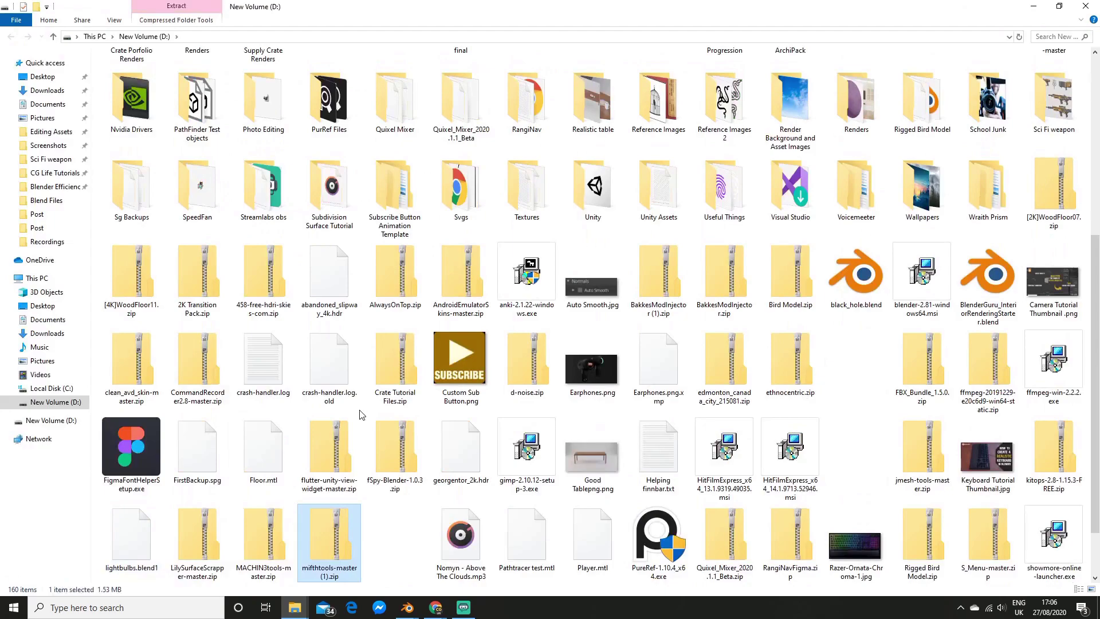
- Extract mifthtools-master (1).zip into its own folder
right_click(329, 448)
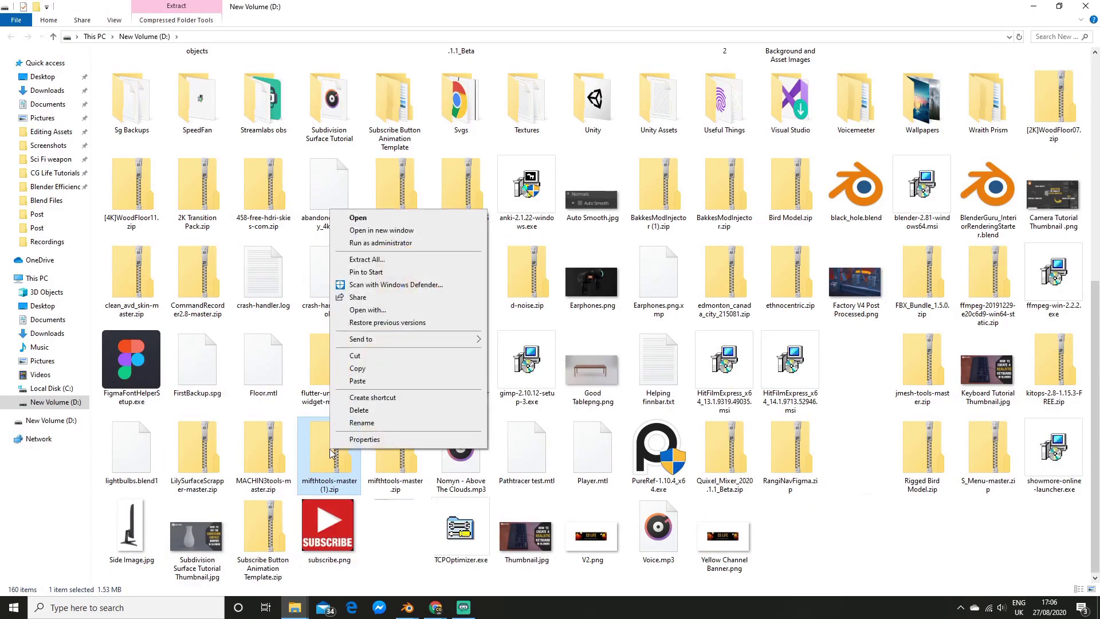
click(365, 259)
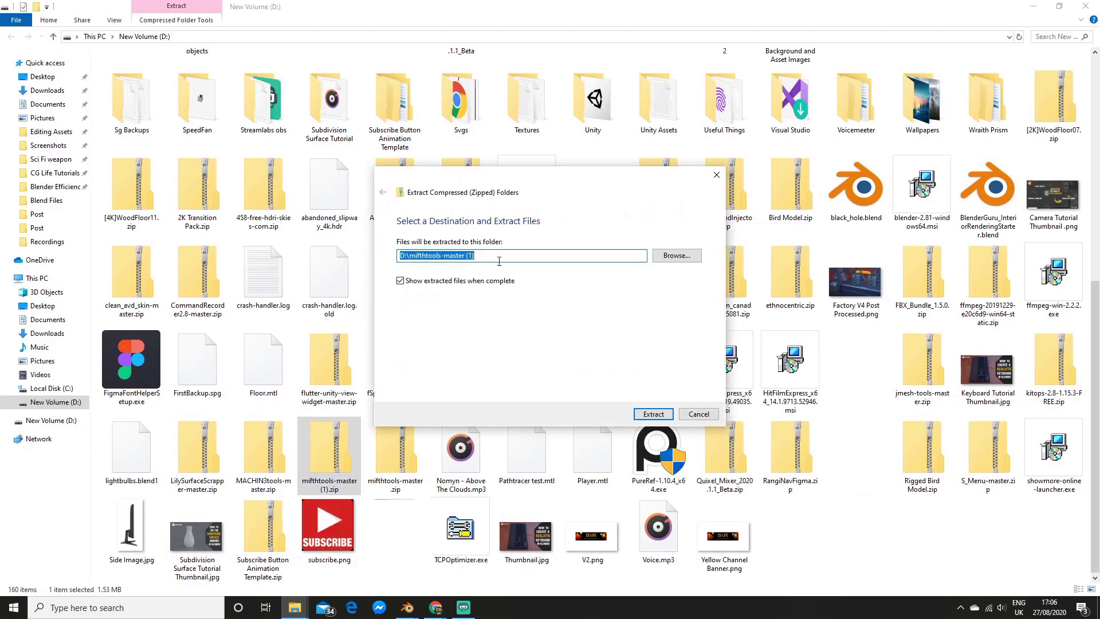
click(647, 414)
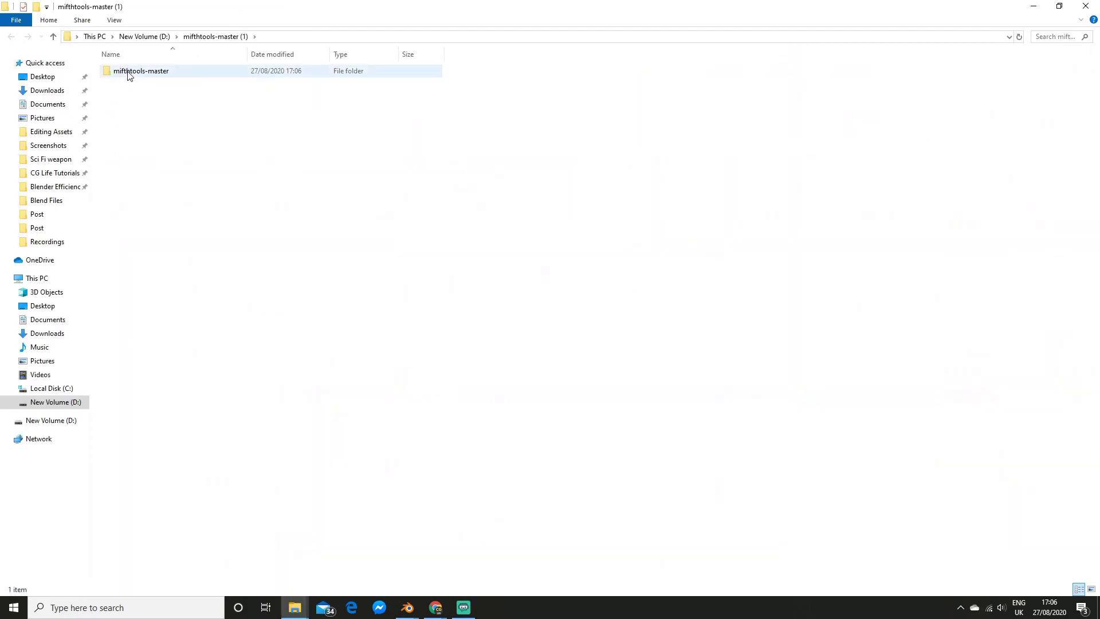
- Copy the mira_tools folder from mifthtools-master\blender\addons\2.8
double_click(130, 72)
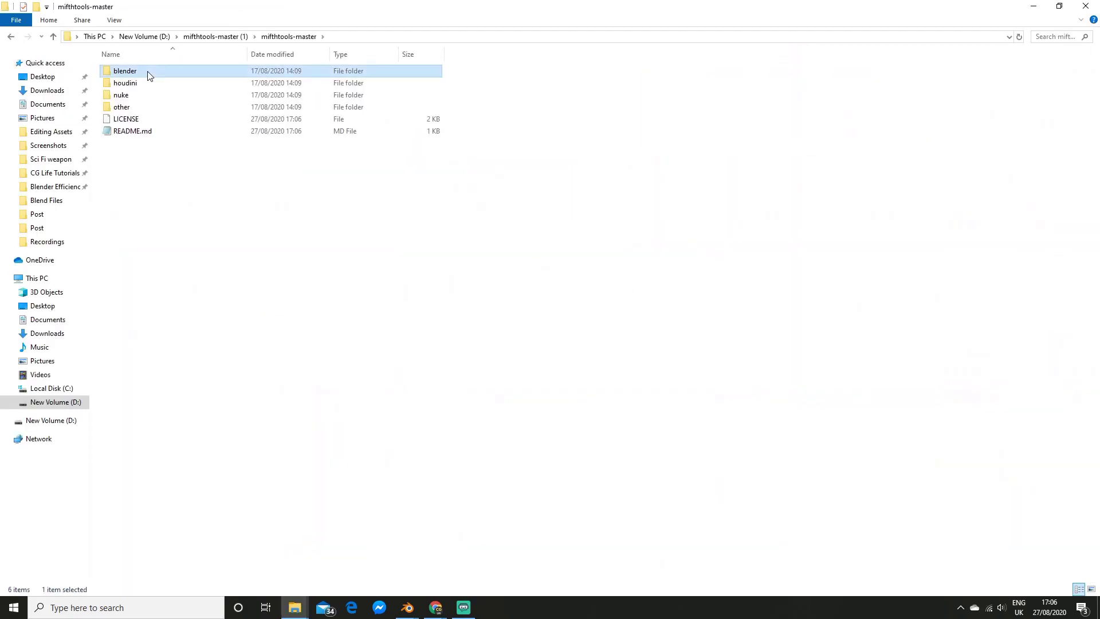
double_click(147, 73)
double_click(148, 72)
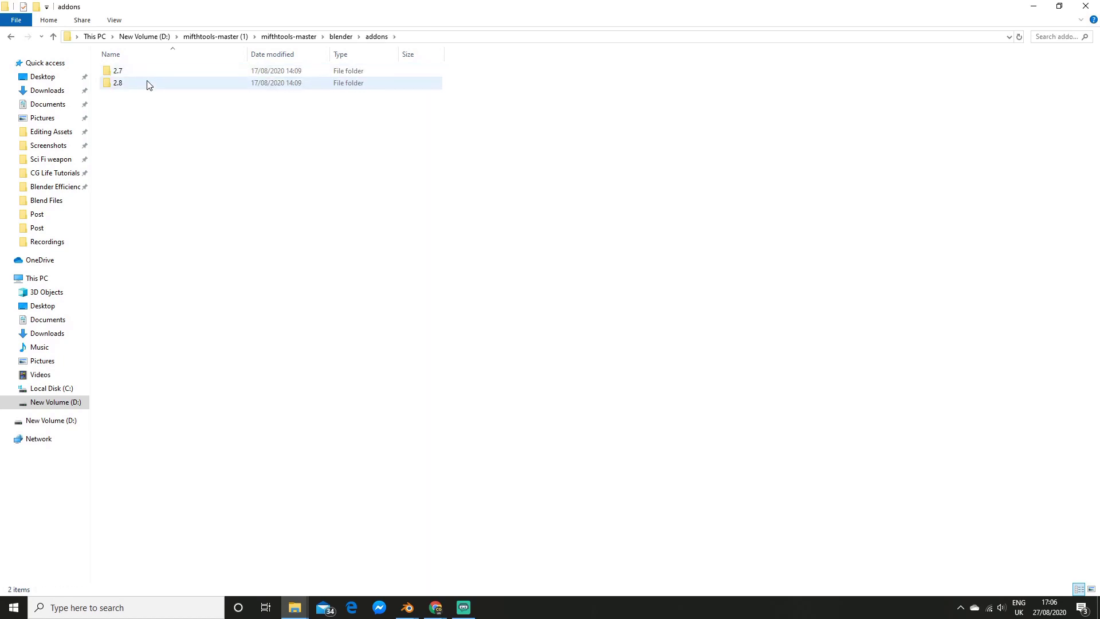
double_click(147, 83)
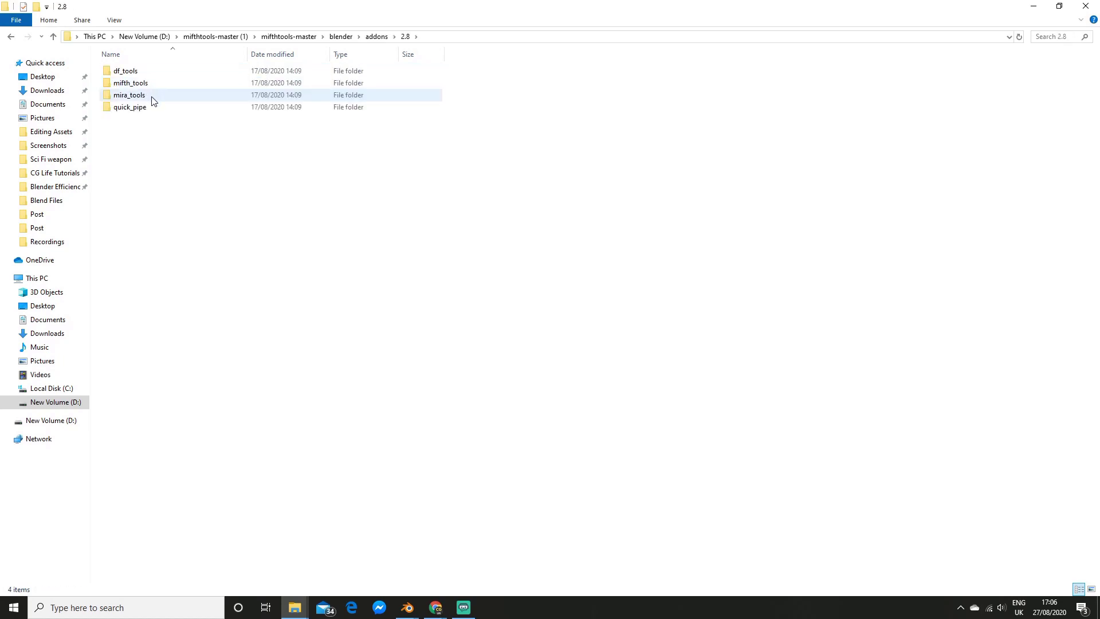
click(152, 100)
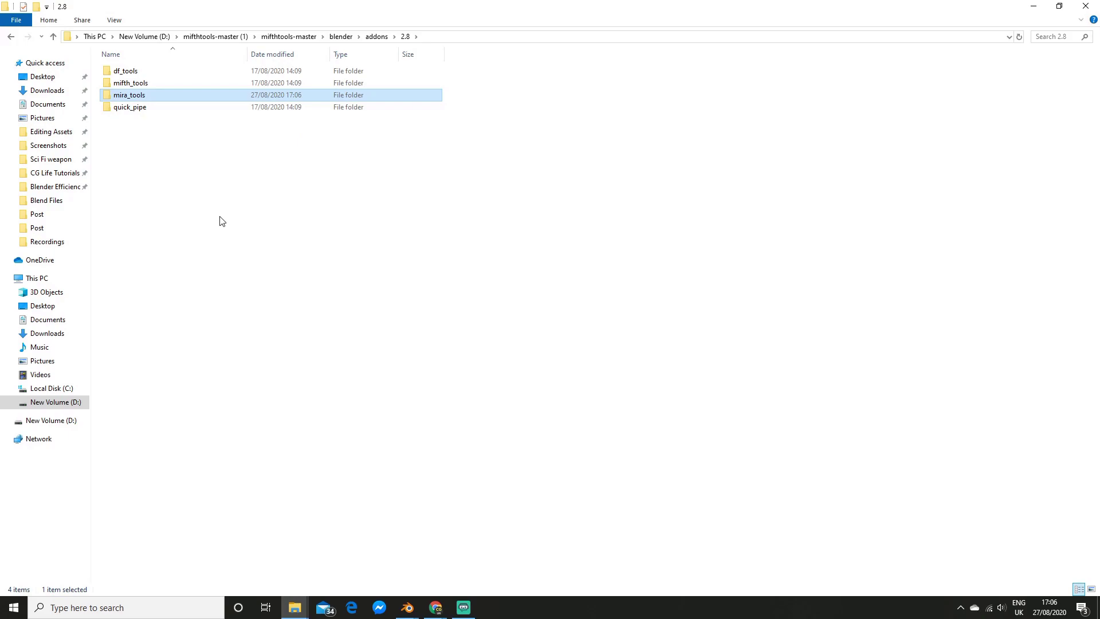
right_click(147, 94)
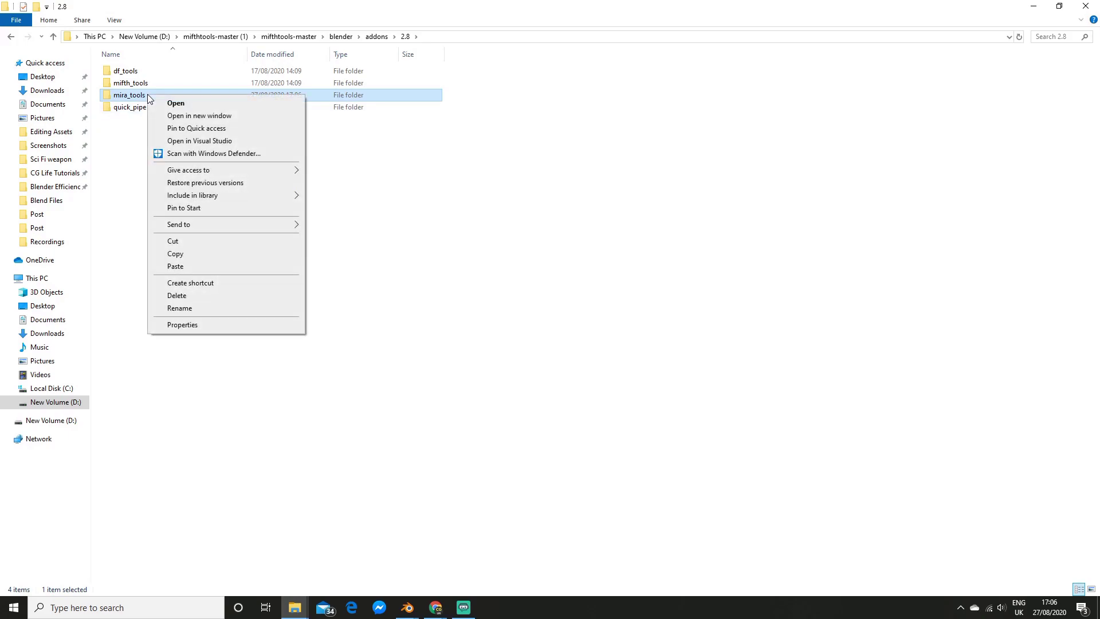
click(200, 253)
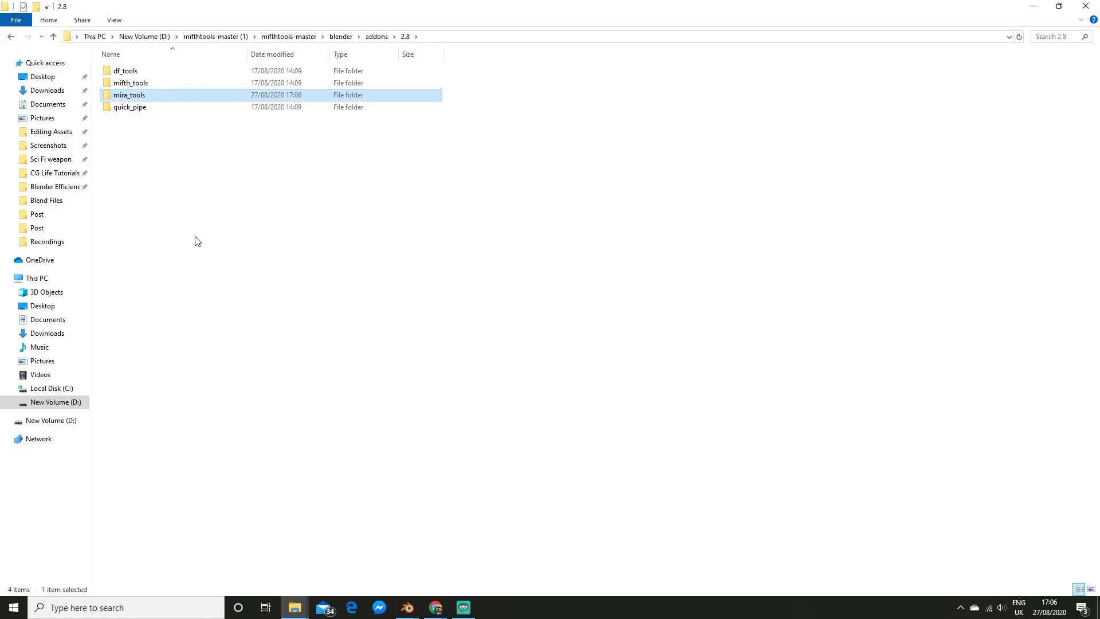
- Browse from C: to the user's AppData\Roaming folder, with hidden folders shown
click(60, 389)
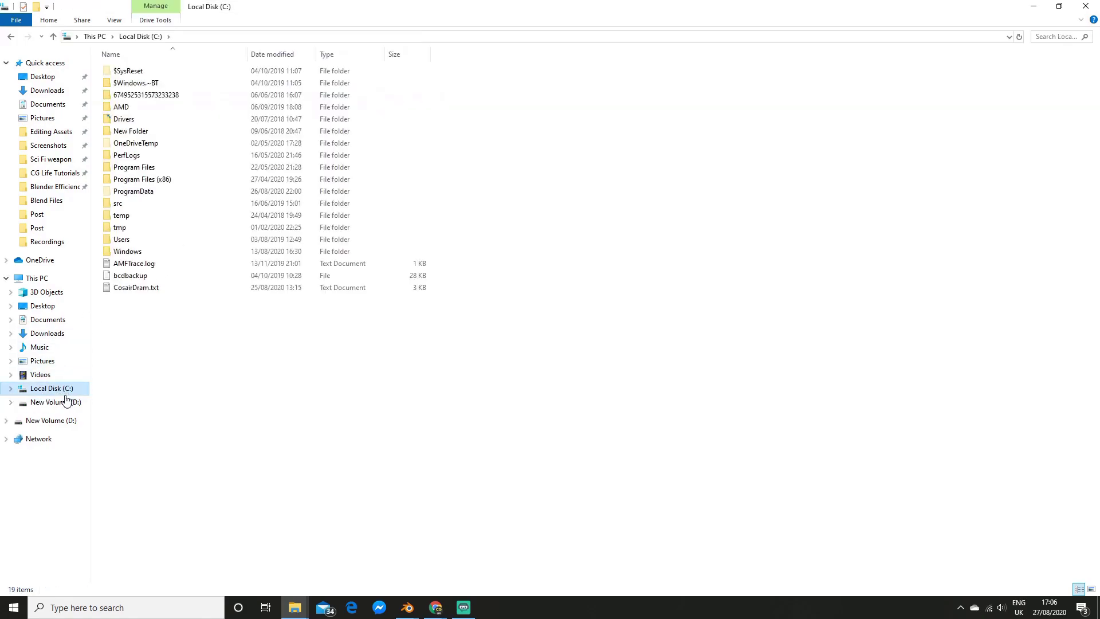
double_click(149, 245)
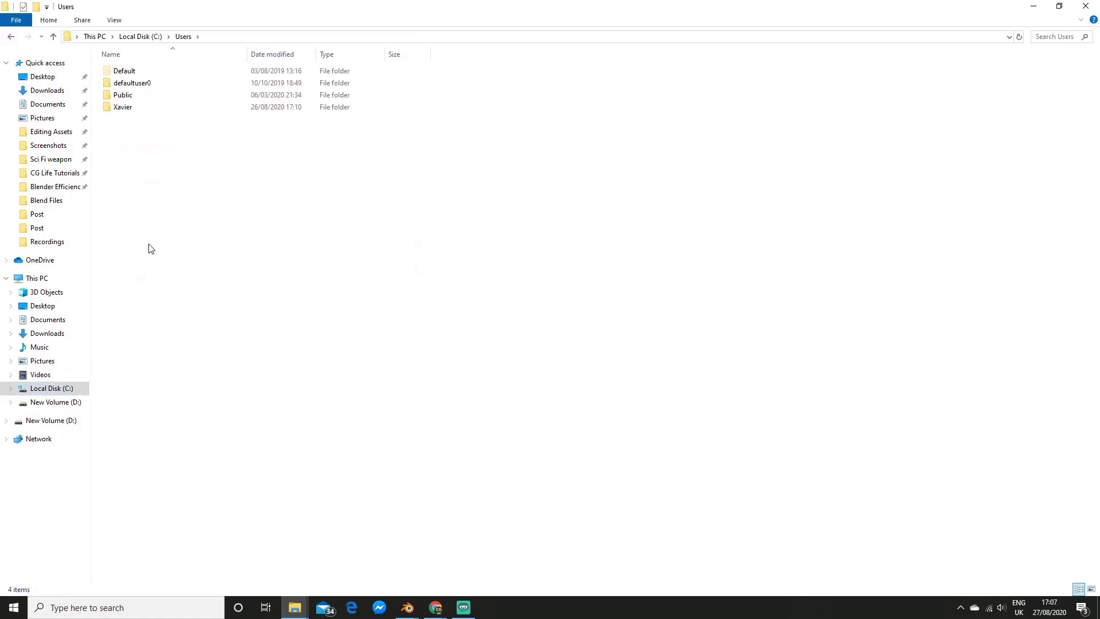
double_click(131, 110)
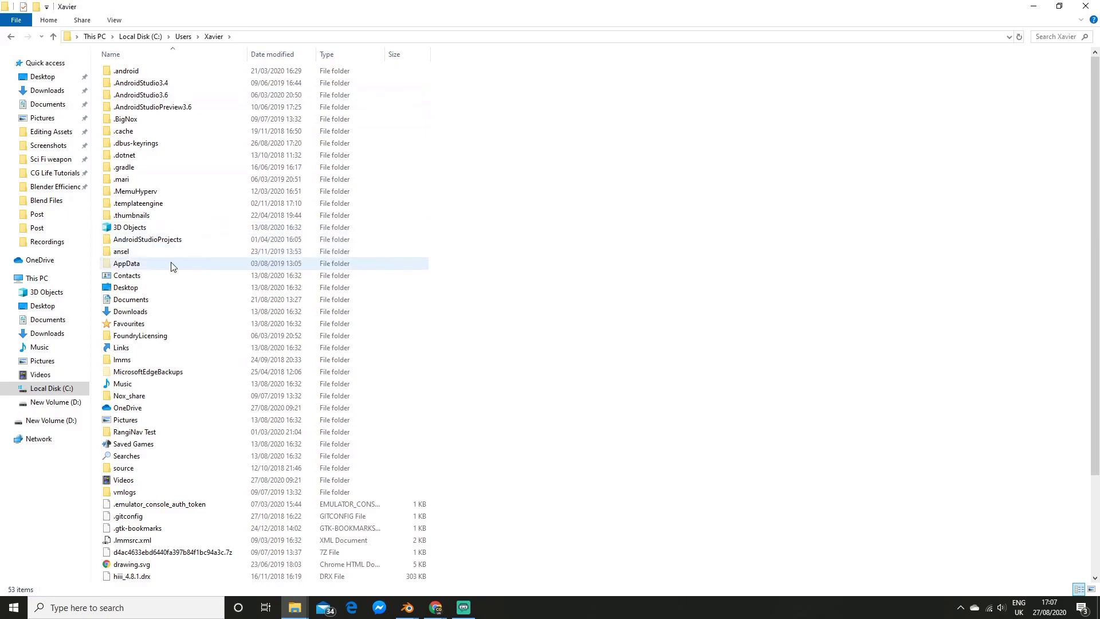
click(115, 21)
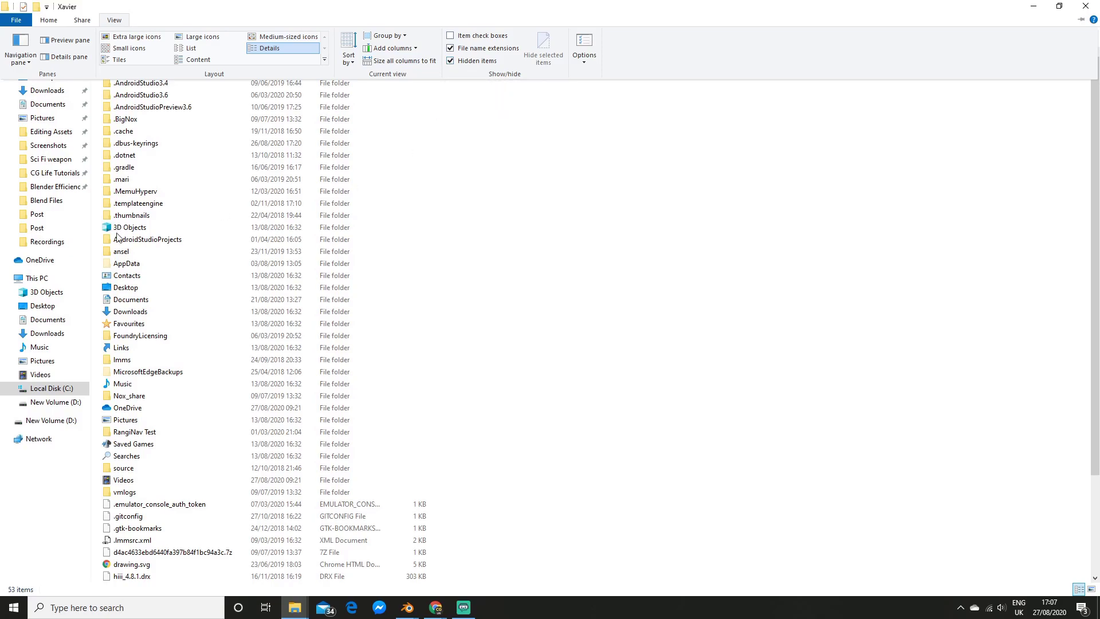
click(127, 265)
double_click(119, 268)
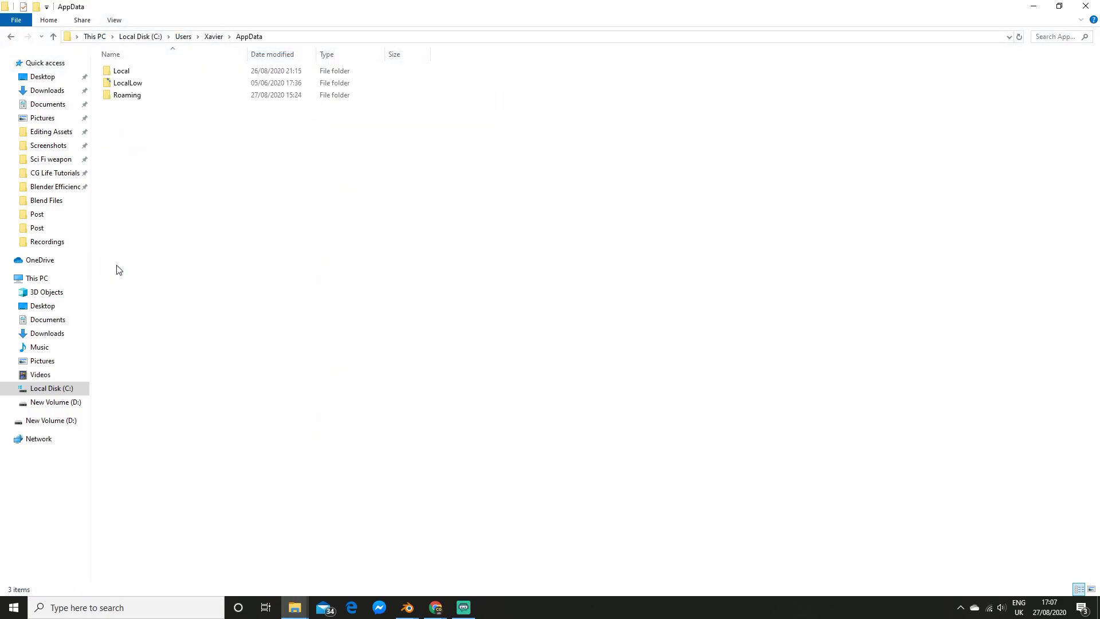
double_click(131, 97)
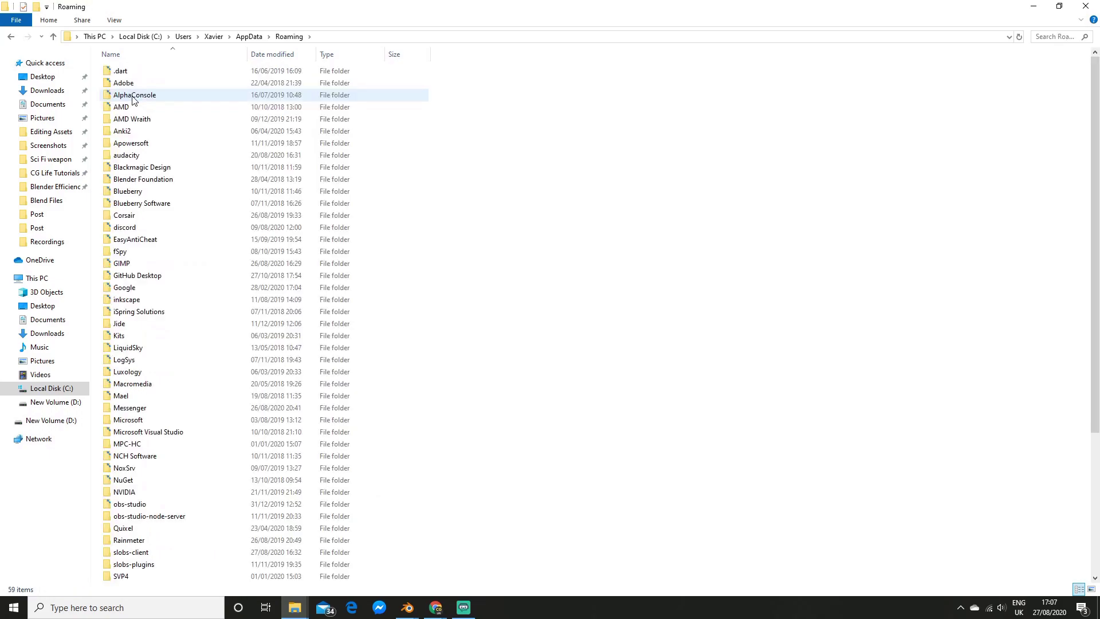
- Find Blender Foundation and open Blender\2.81\scripts\addons
click(1064, 36)
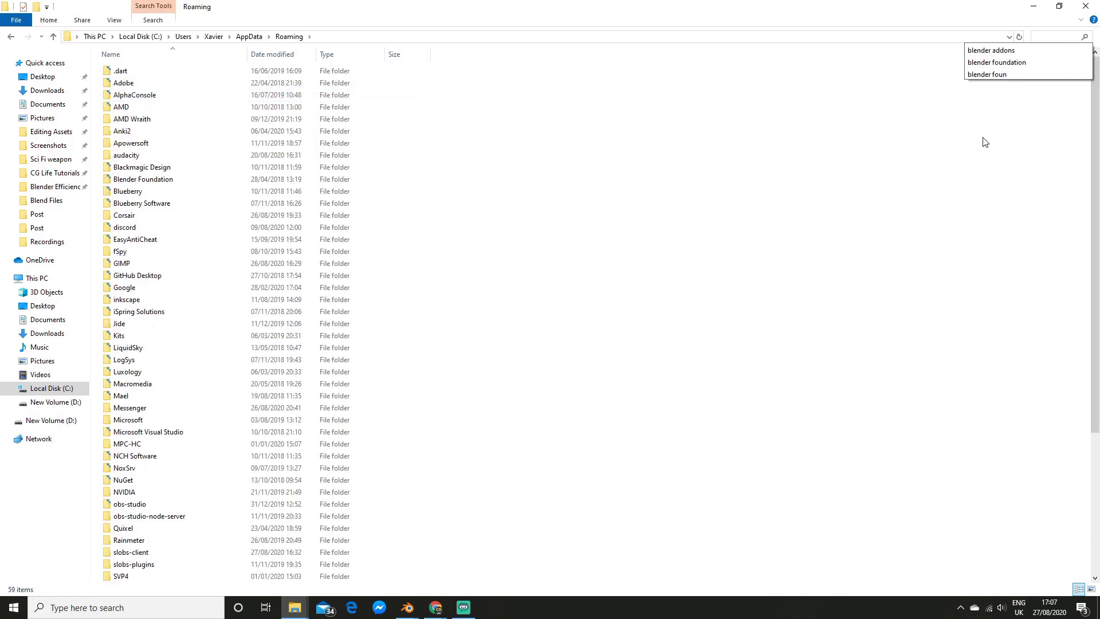
click(1022, 62)
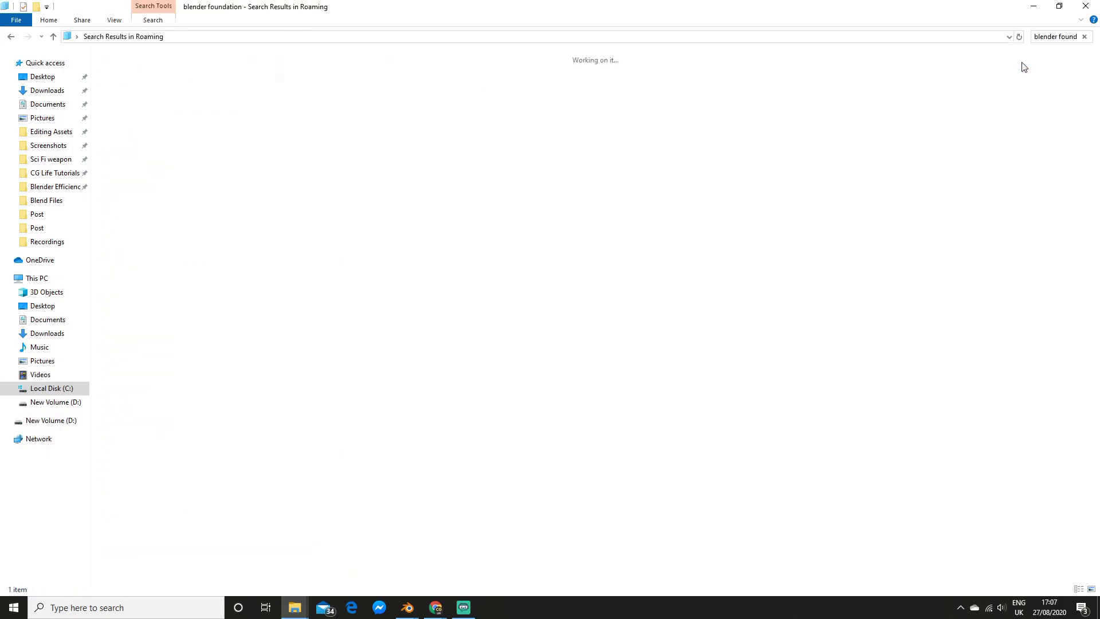
double_click(334, 77)
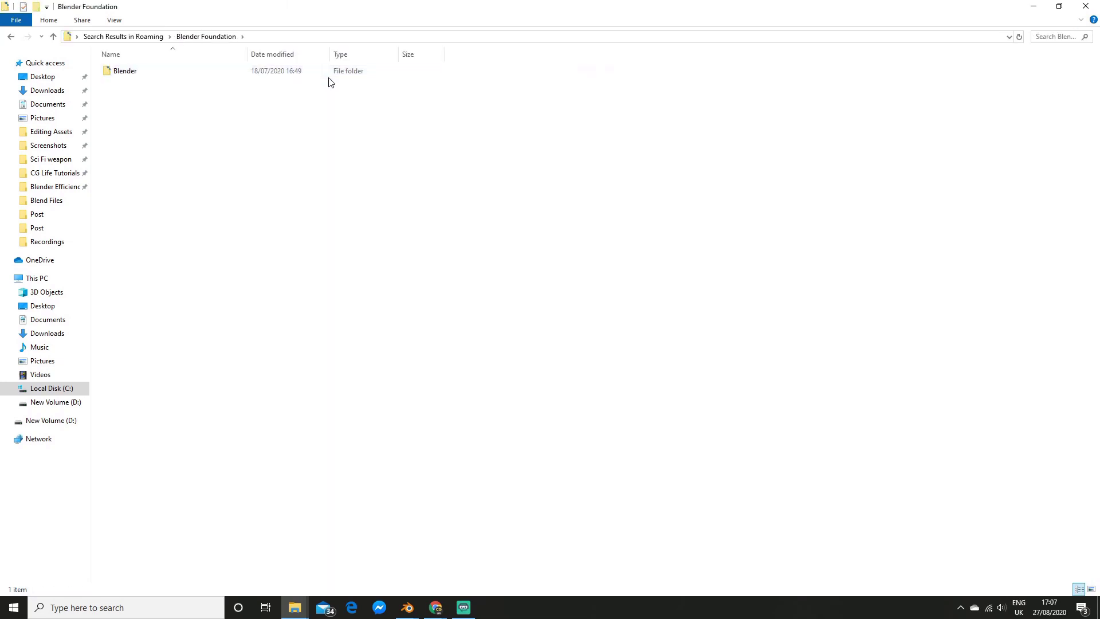
double_click(154, 71)
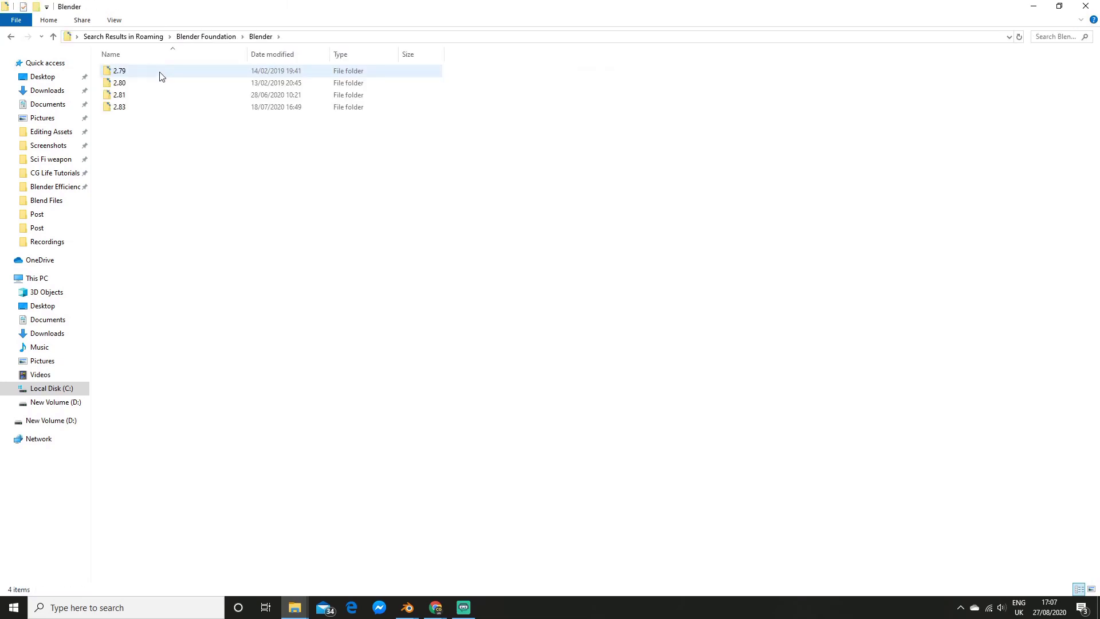
double_click(142, 96)
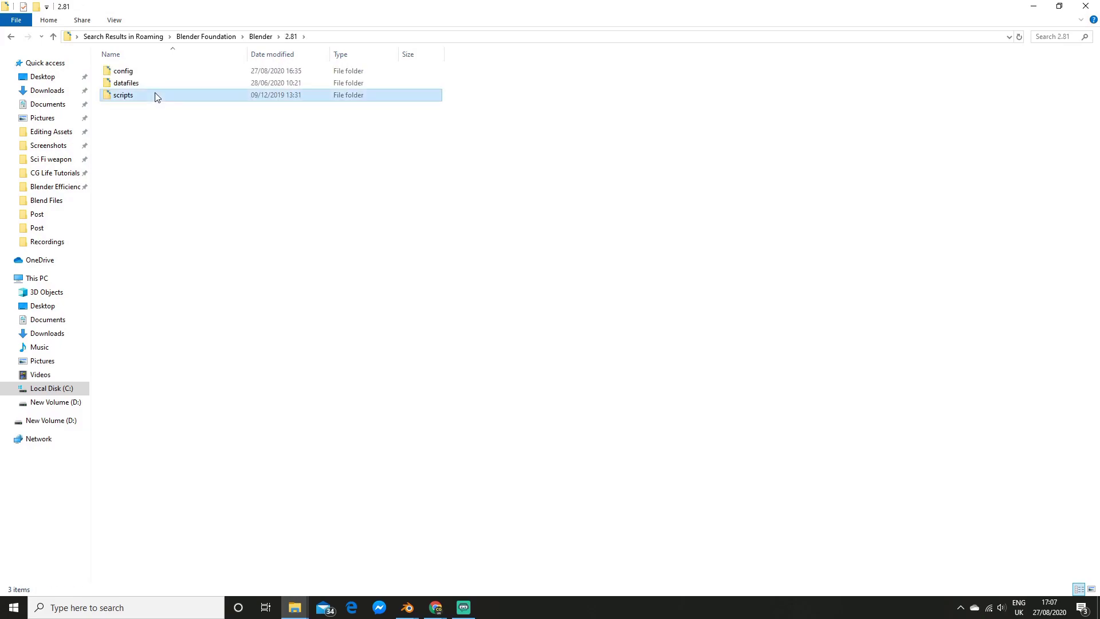
double_click(153, 95)
double_click(151, 71)
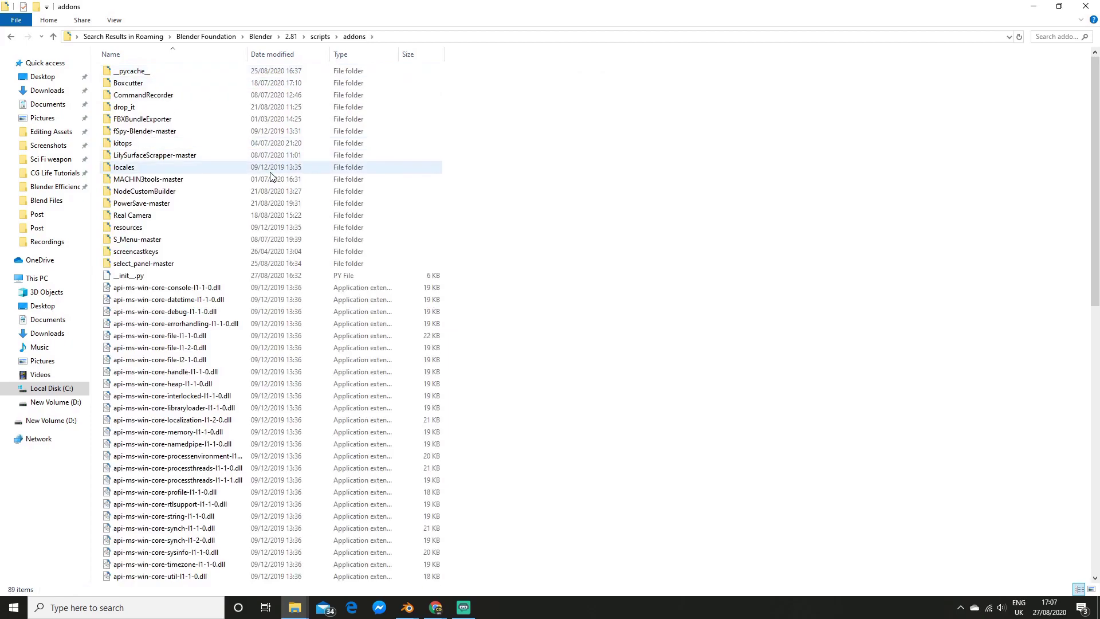
- Paste mira_tools into the addons folder and minimise Explorer and Chrome windows
key(ctrl+v)
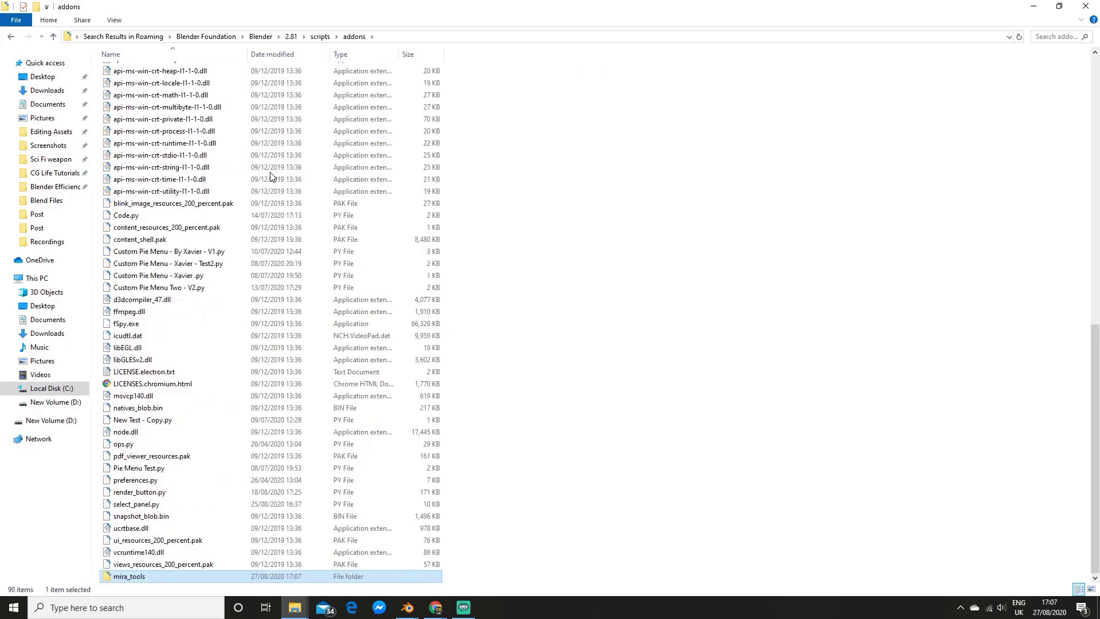
scroll(271, 195, up, 11)
scroll(271, 200, up, 5)
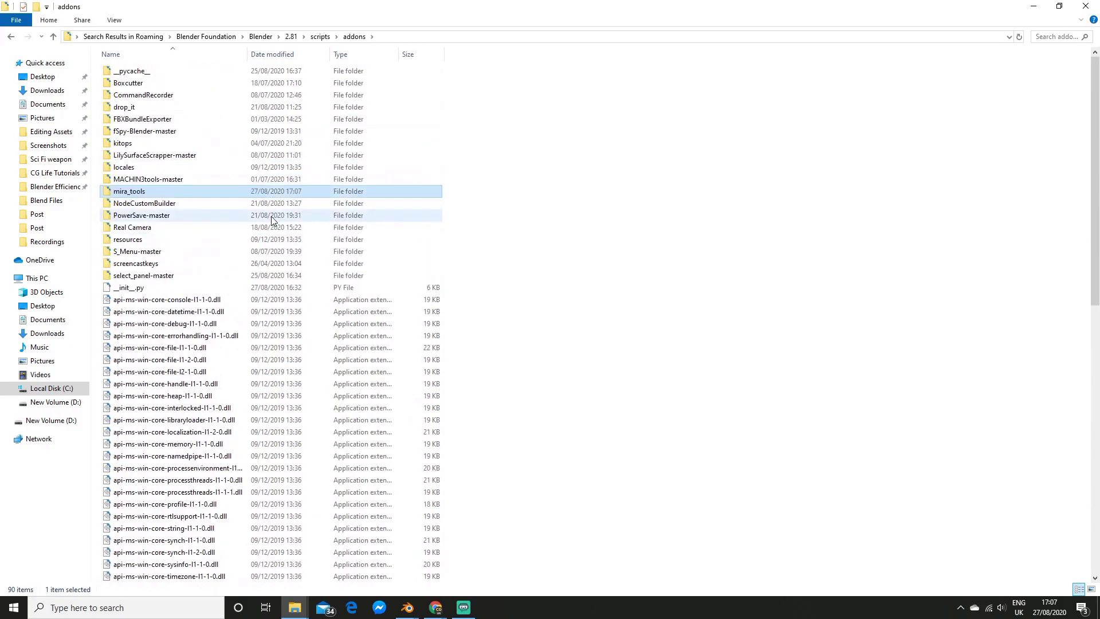
click(1032, 7)
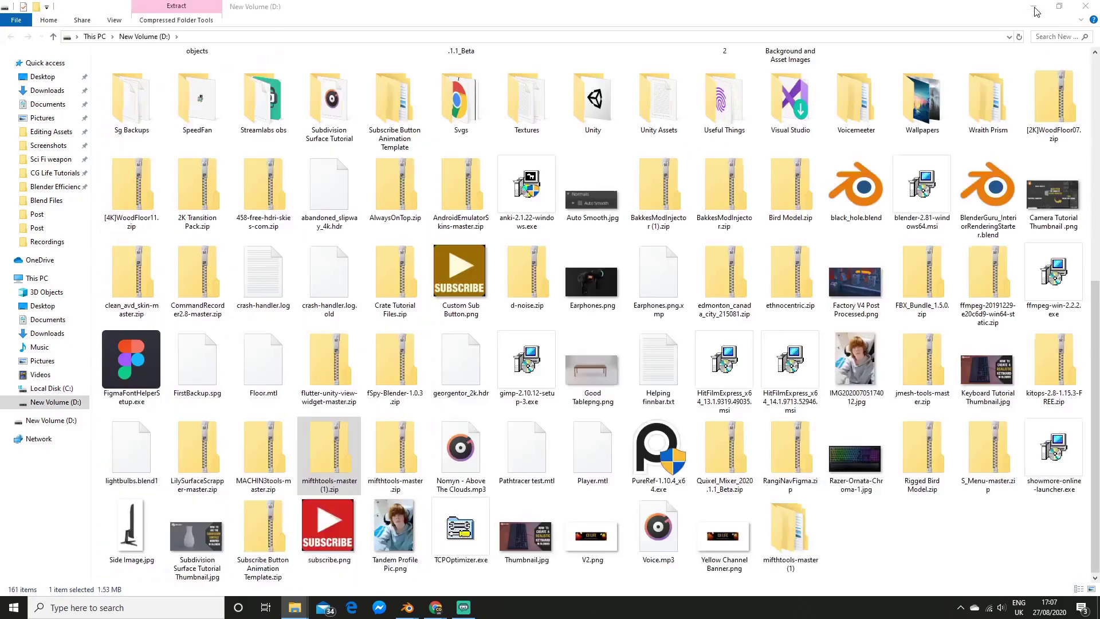
click(1034, 8)
click(1030, 8)
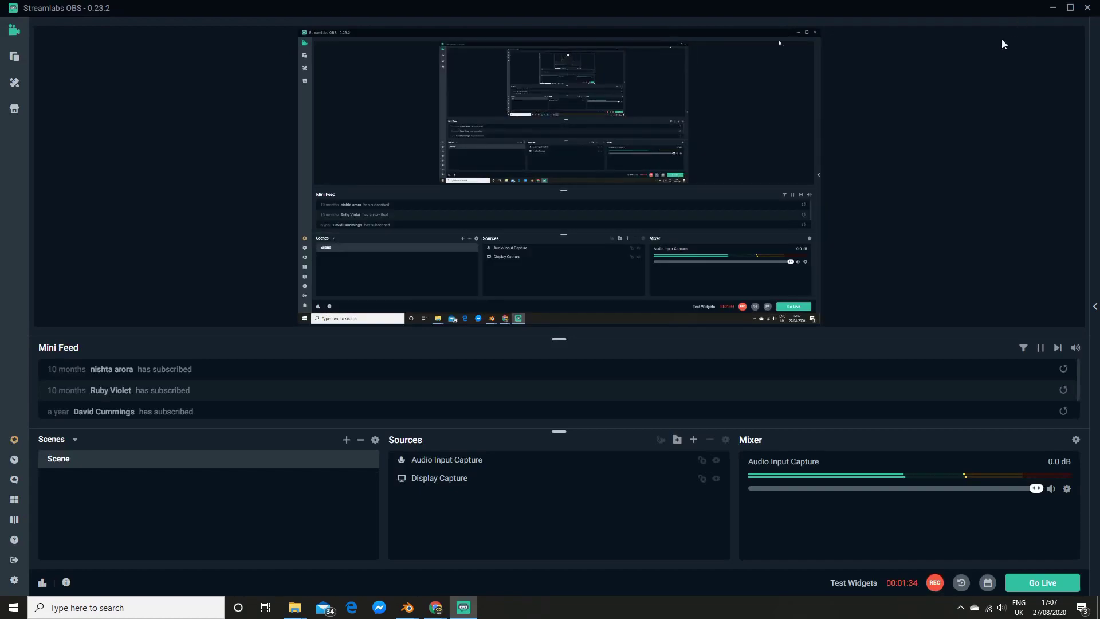
- Close the extra Blender window and dismiss the splash screen
mouse_move(407, 607)
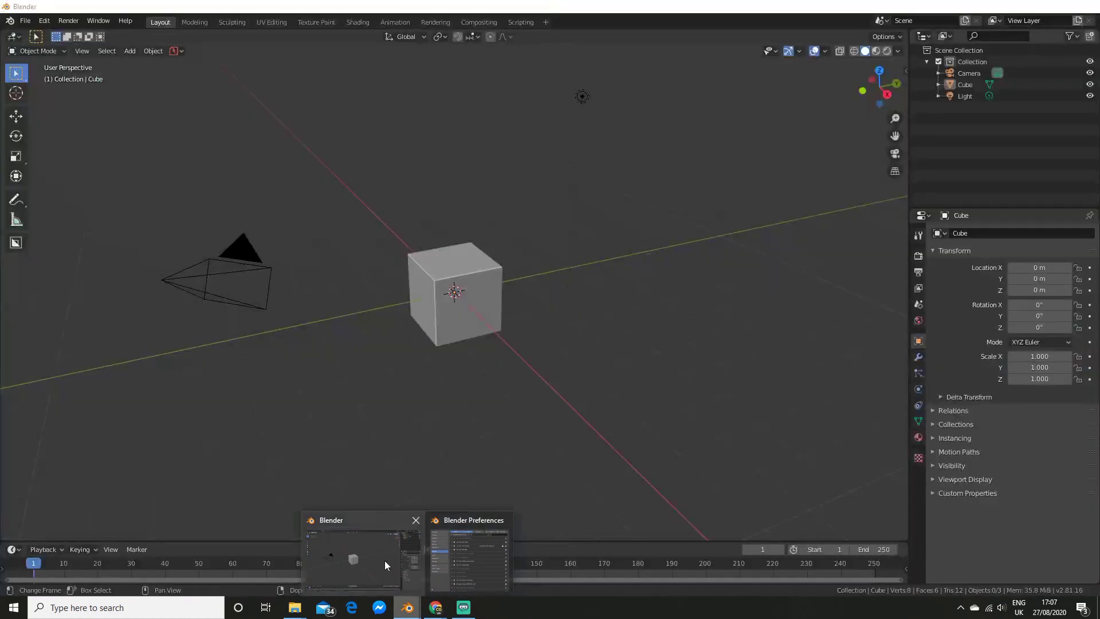
click(384, 560)
click(1086, 6)
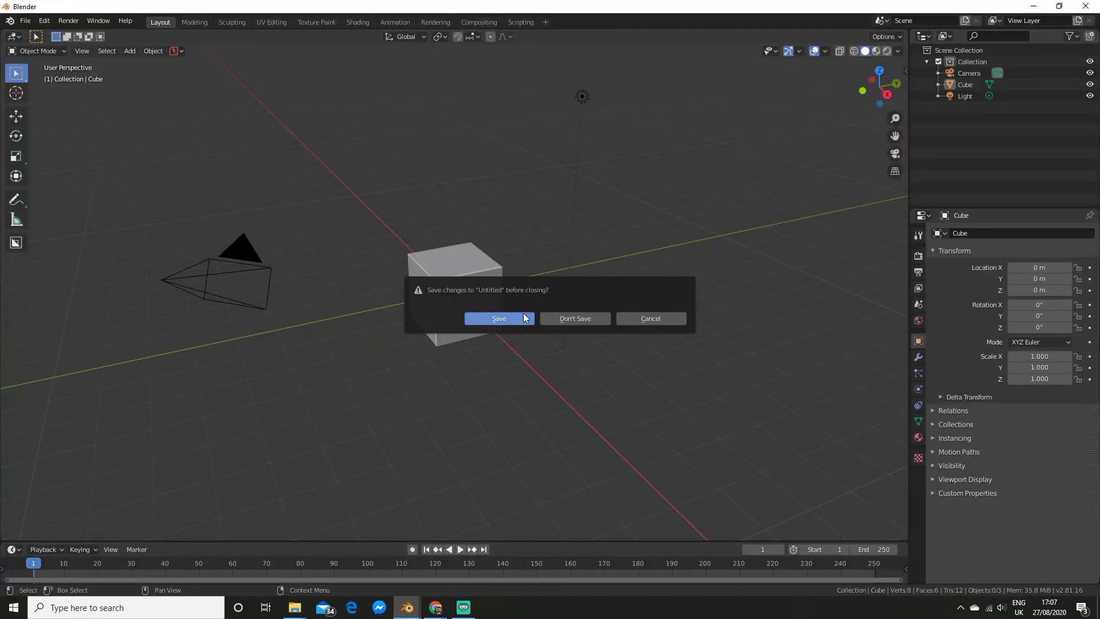
click(575, 318)
click(378, 224)
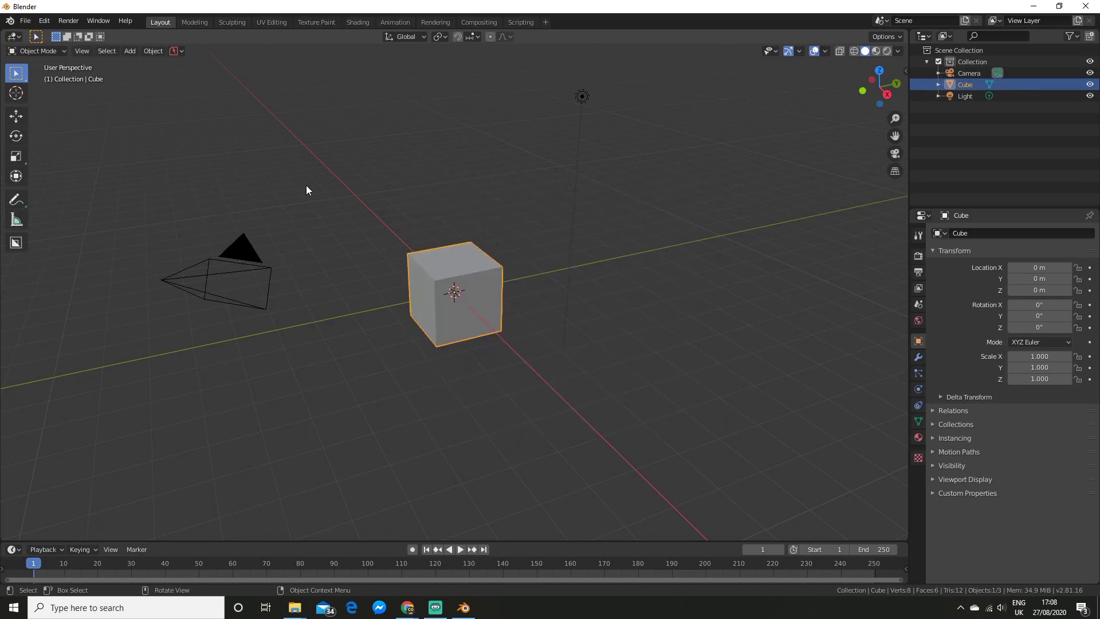
- Search Preferences add-ons for 'mira', enable Tools: Mira Tools, and close Preferences
click(69, 21)
mouse_move(44, 20)
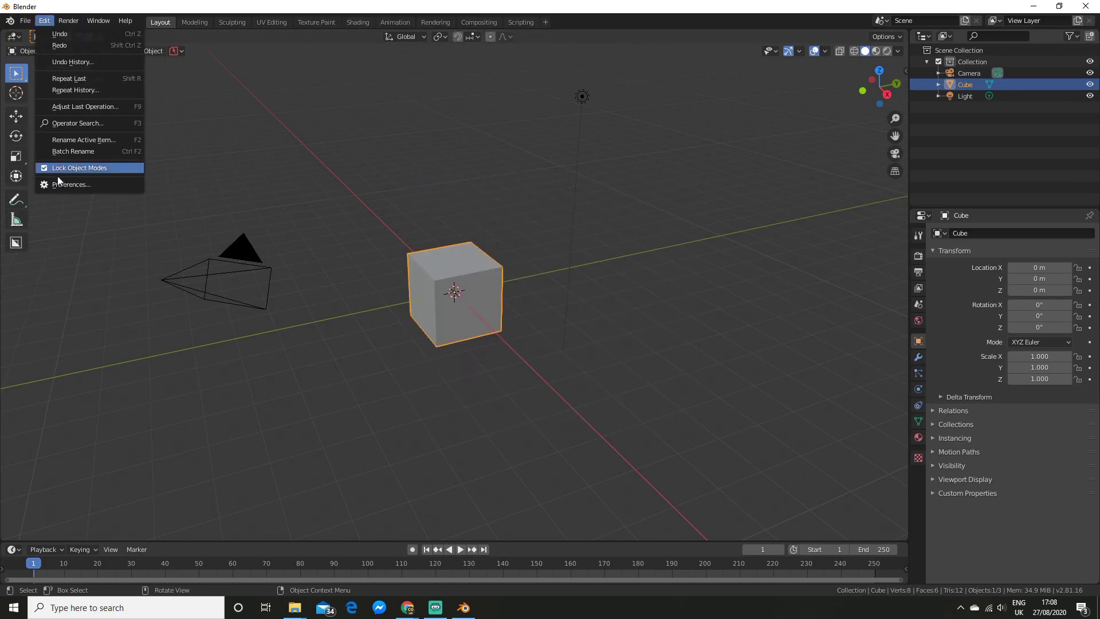
click(60, 182)
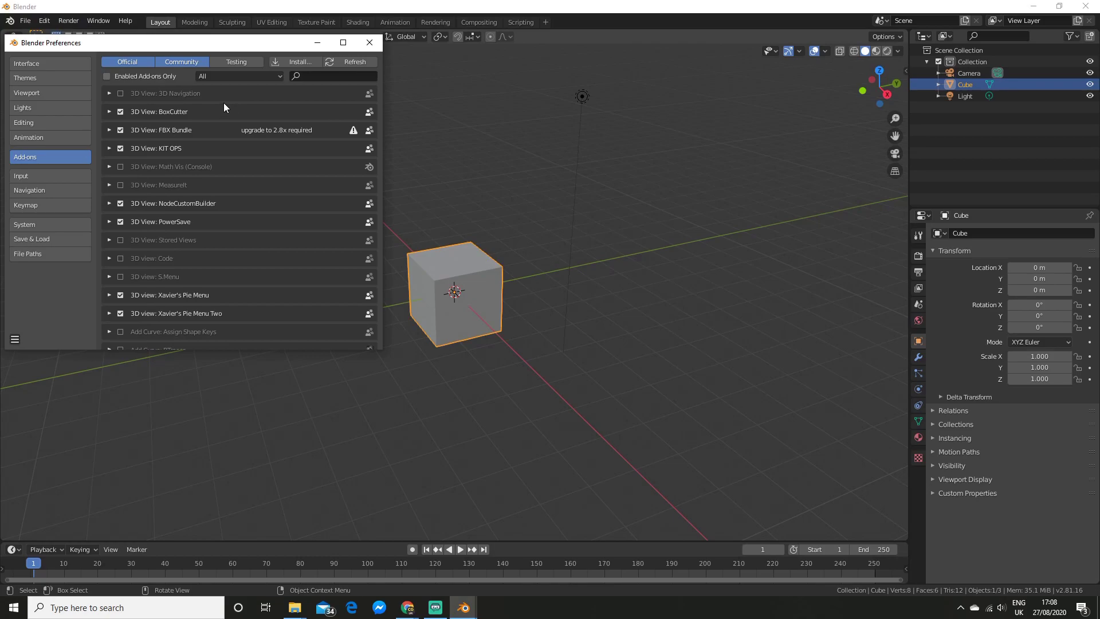
text(mira)
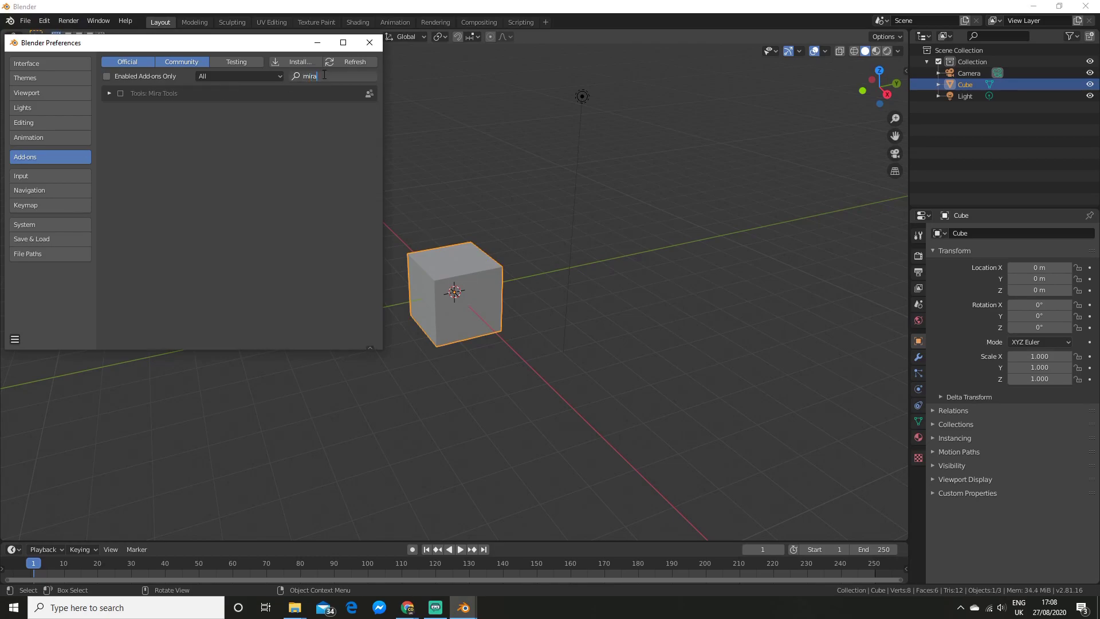
key(Return)
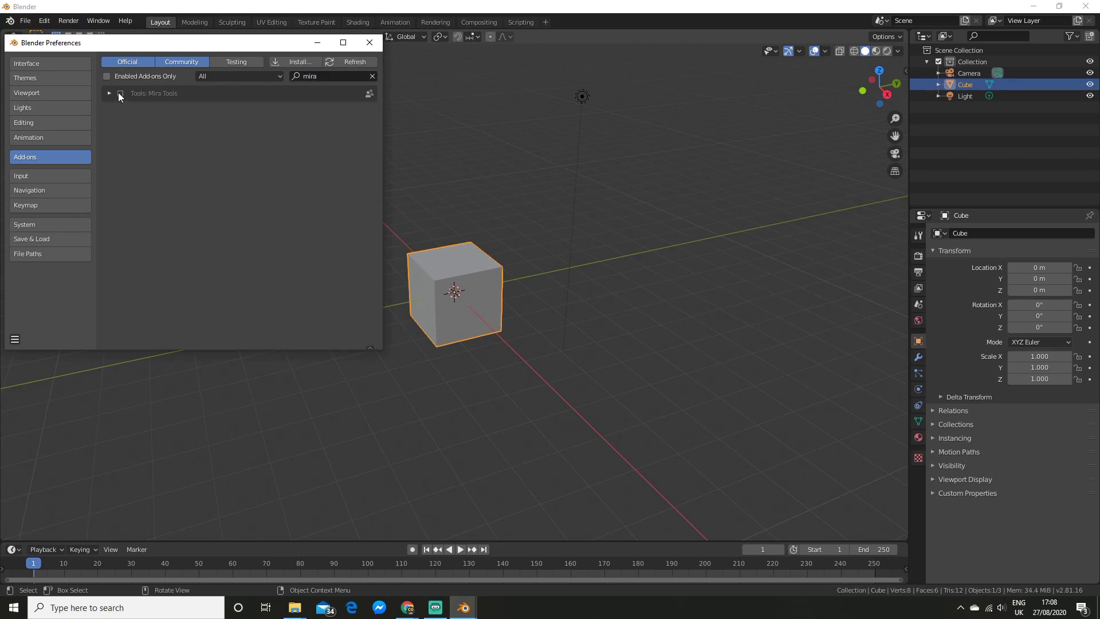
click(122, 92)
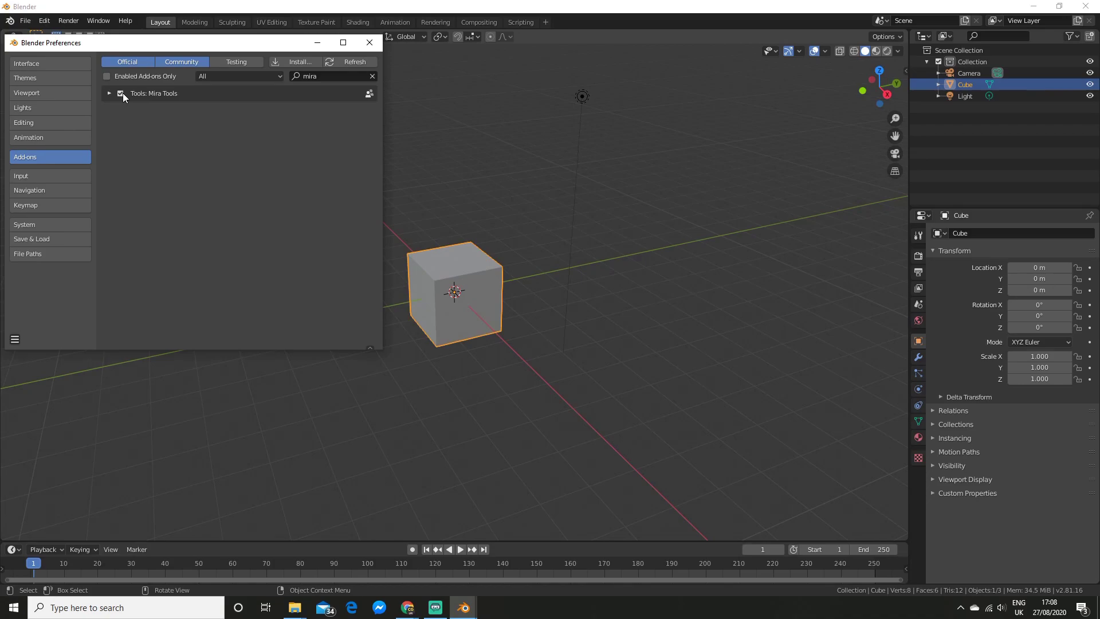
click(310, 45)
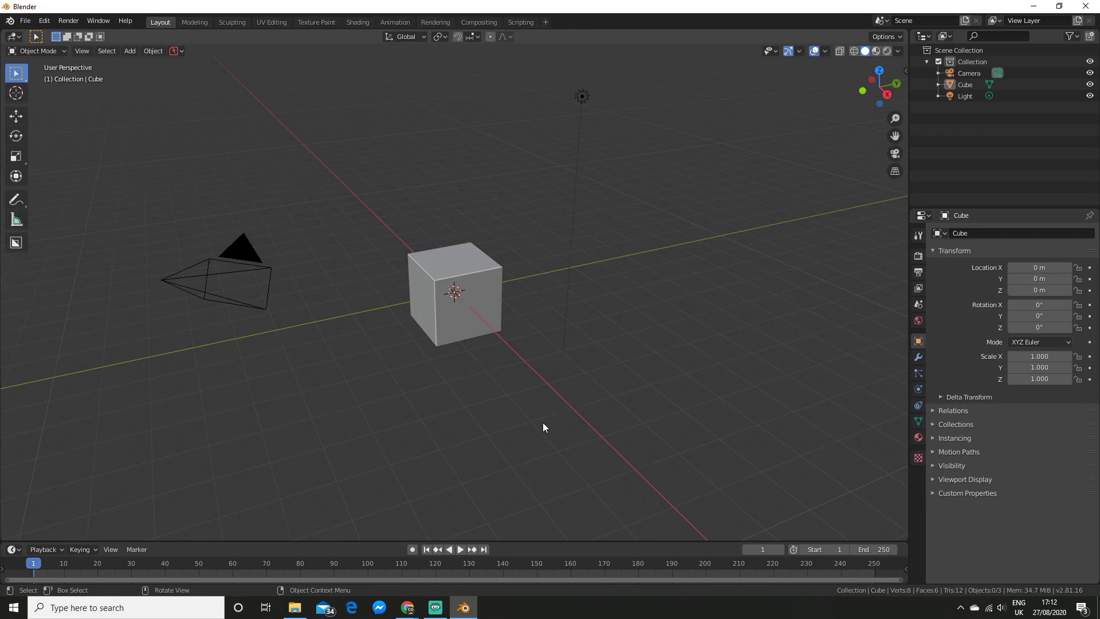
- Launch PureRef from Windows search and move its window toward the viewport centre
click(159, 607)
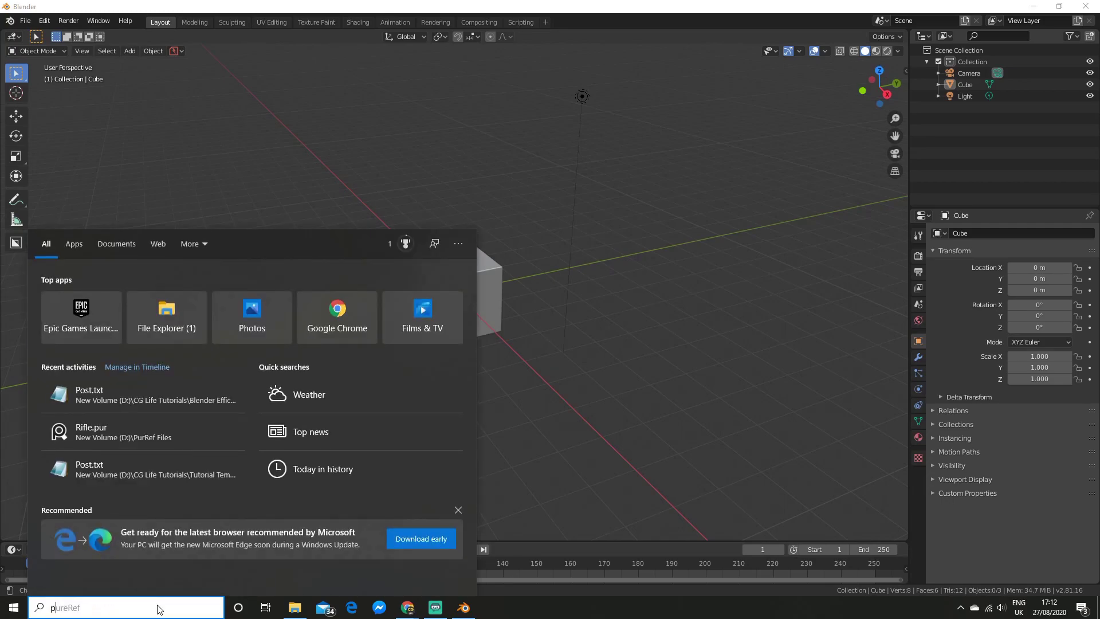
text(pureref)
key(Return)
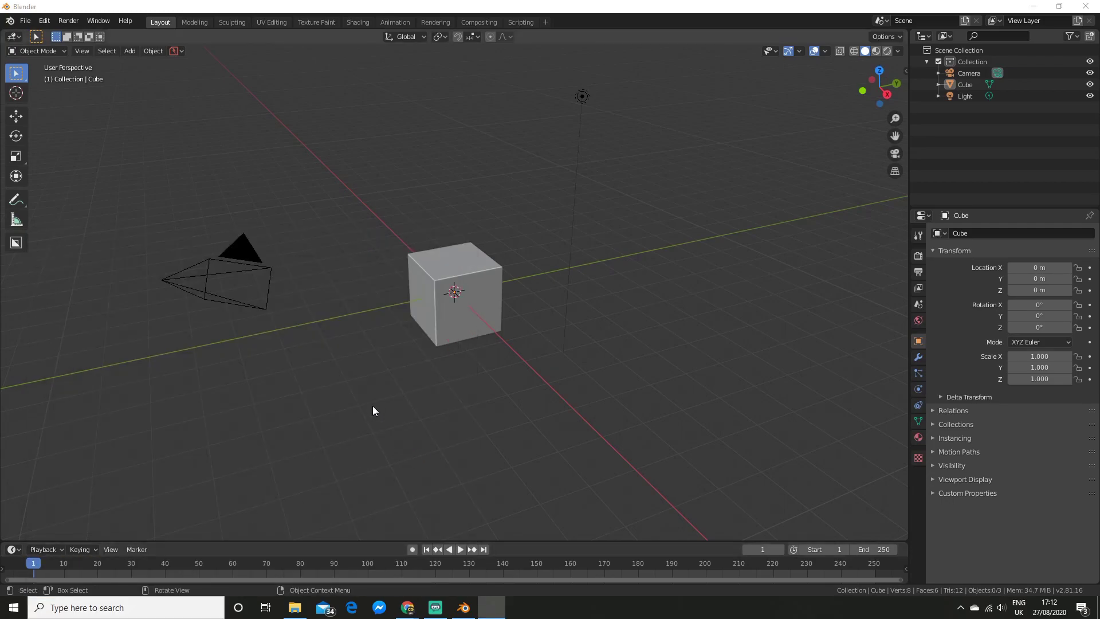
drag(749, 356, 582, 257)
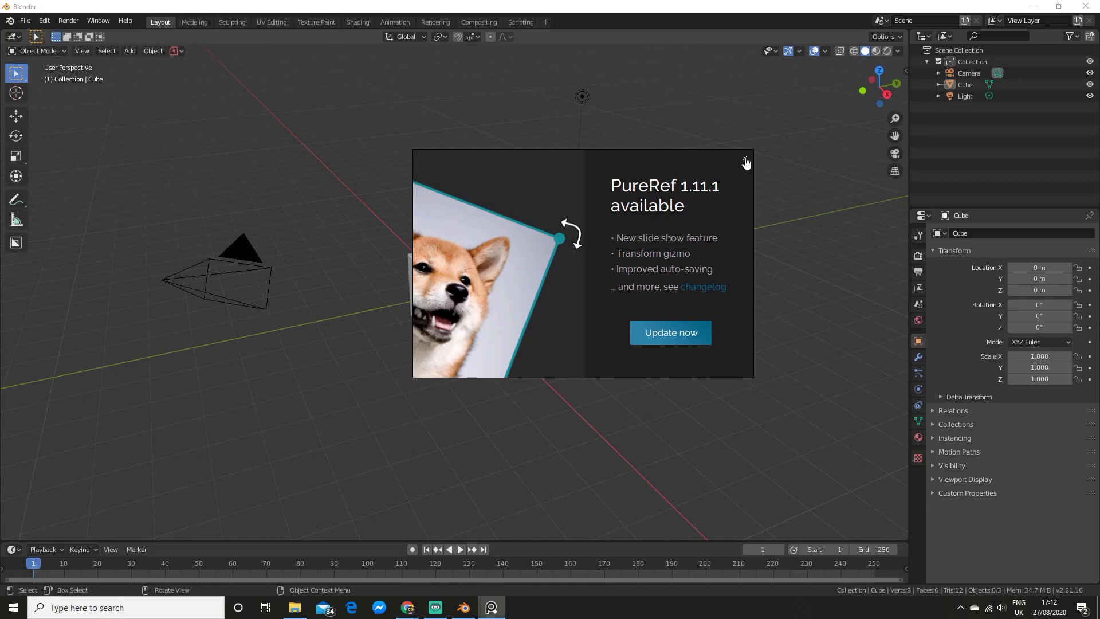
- Dismiss the PureRef update notice and bring up its board-loading menu
click(745, 160)
right_click(597, 275)
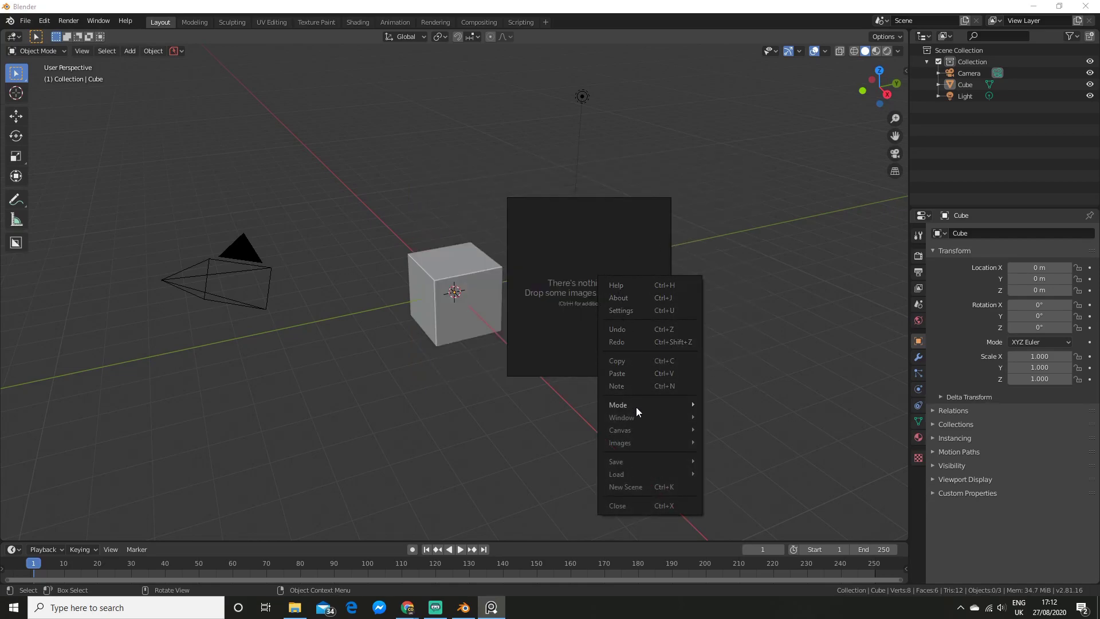
mouse_move(645, 473)
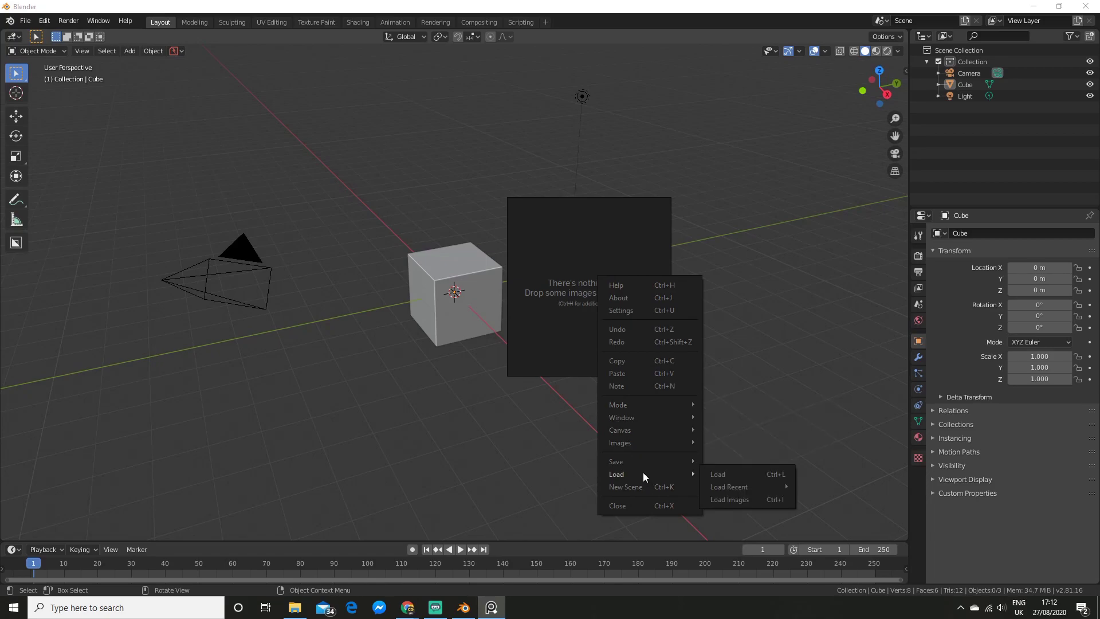
- Load the recent Rifle.pur board and zoom in and out around its images
mouse_move(737, 486)
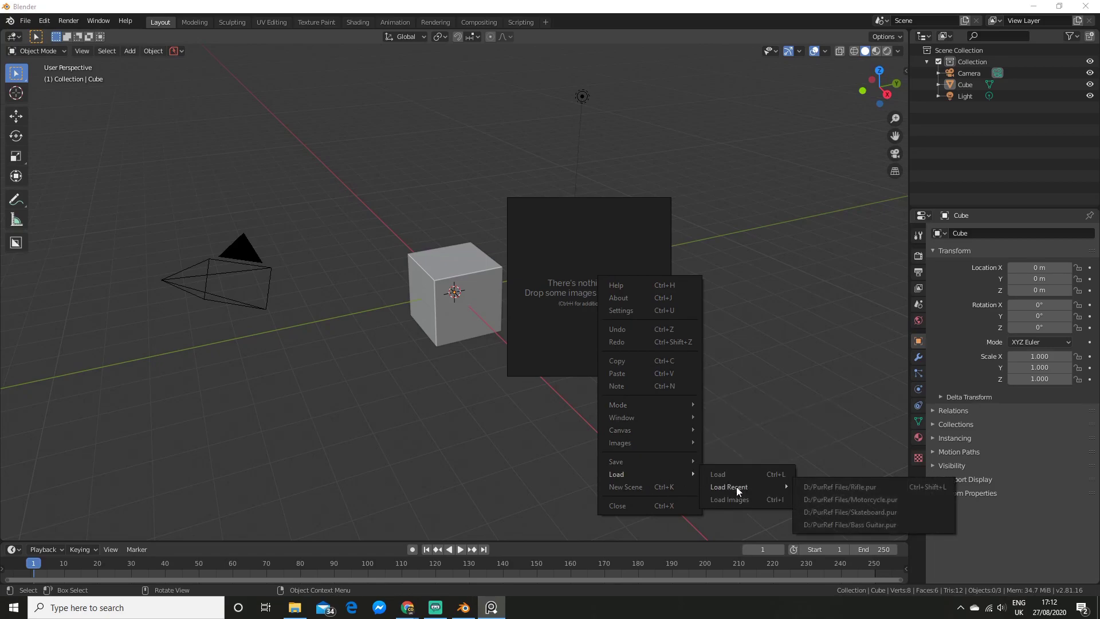
click(829, 489)
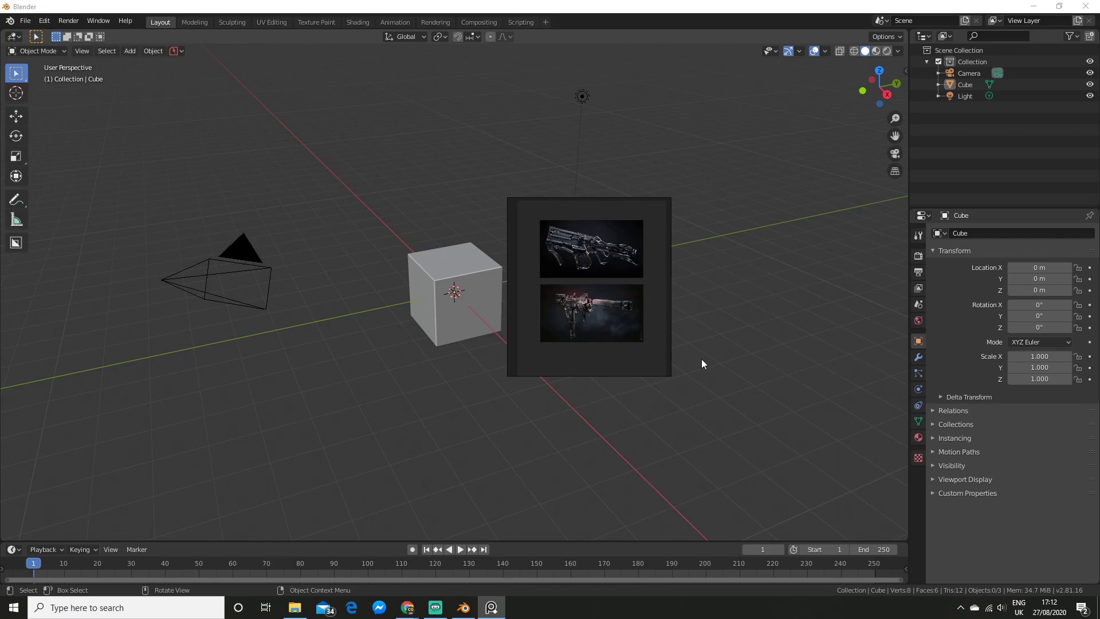
scroll(597, 310, up, 5)
scroll(600, 280, down, 4)
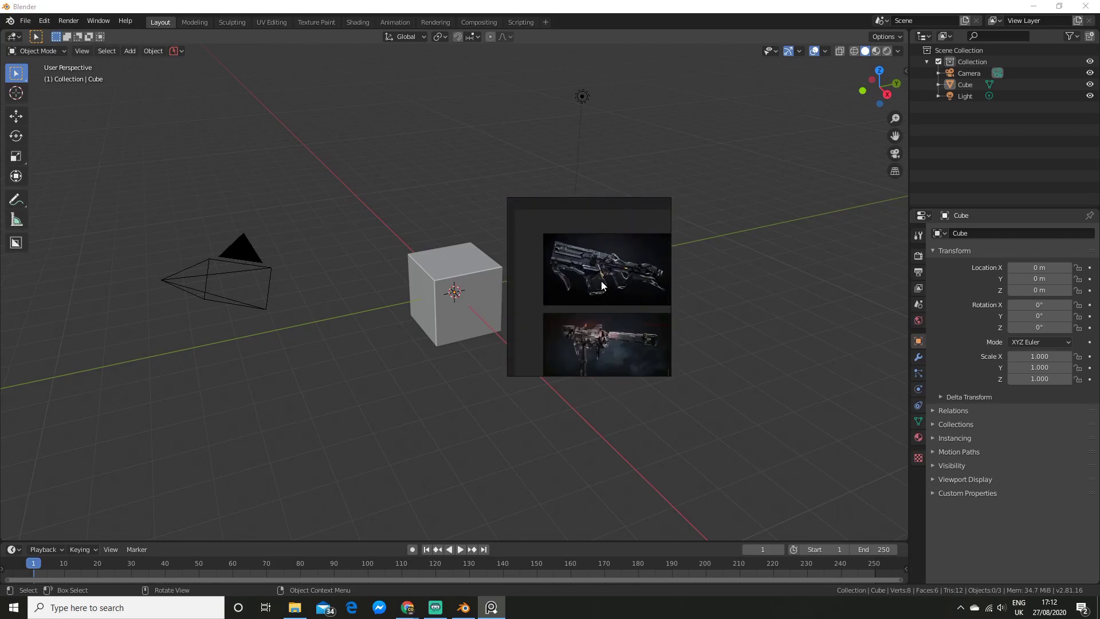
scroll(600, 281, up, 4)
scroll(633, 334, down, 3)
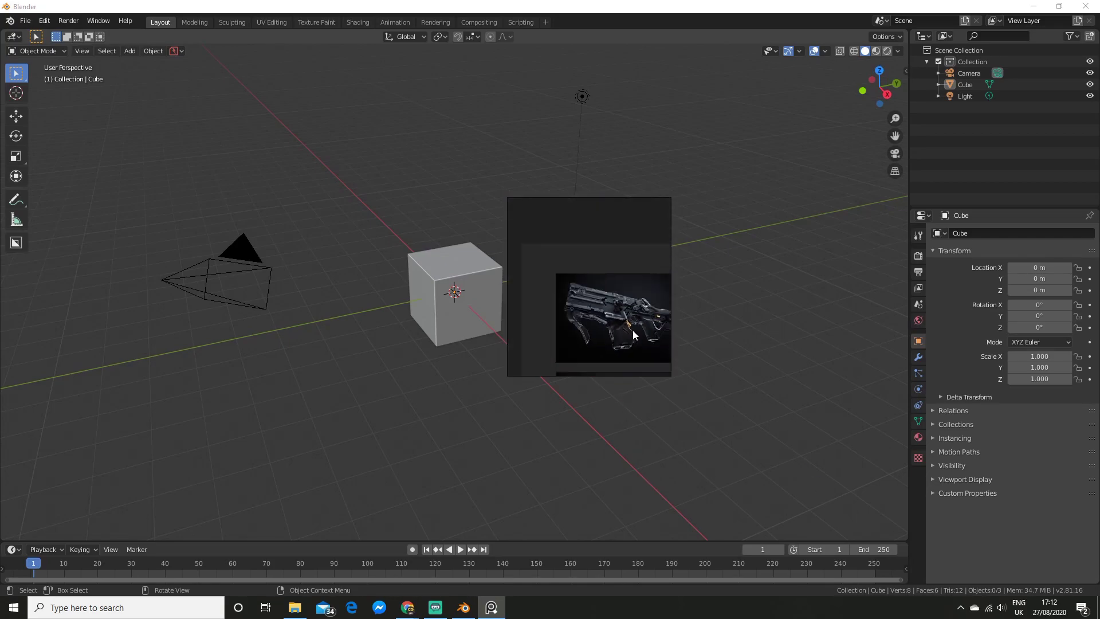
scroll(633, 334, down, 4)
scroll(568, 300, up, 2)
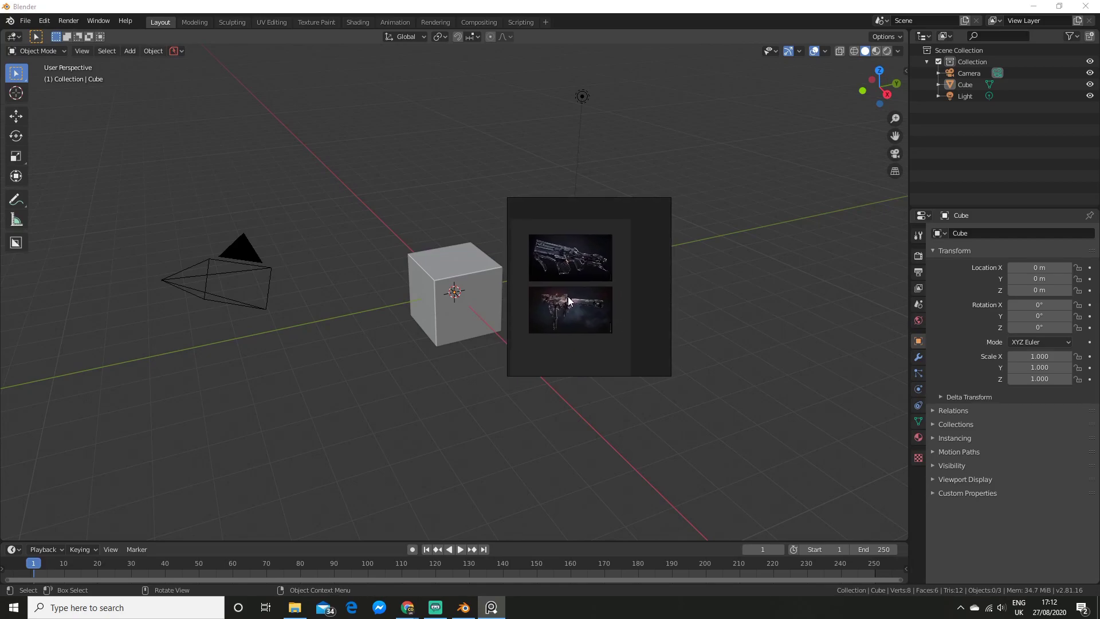
scroll(568, 299, up, 5)
scroll(586, 272, down, 4)
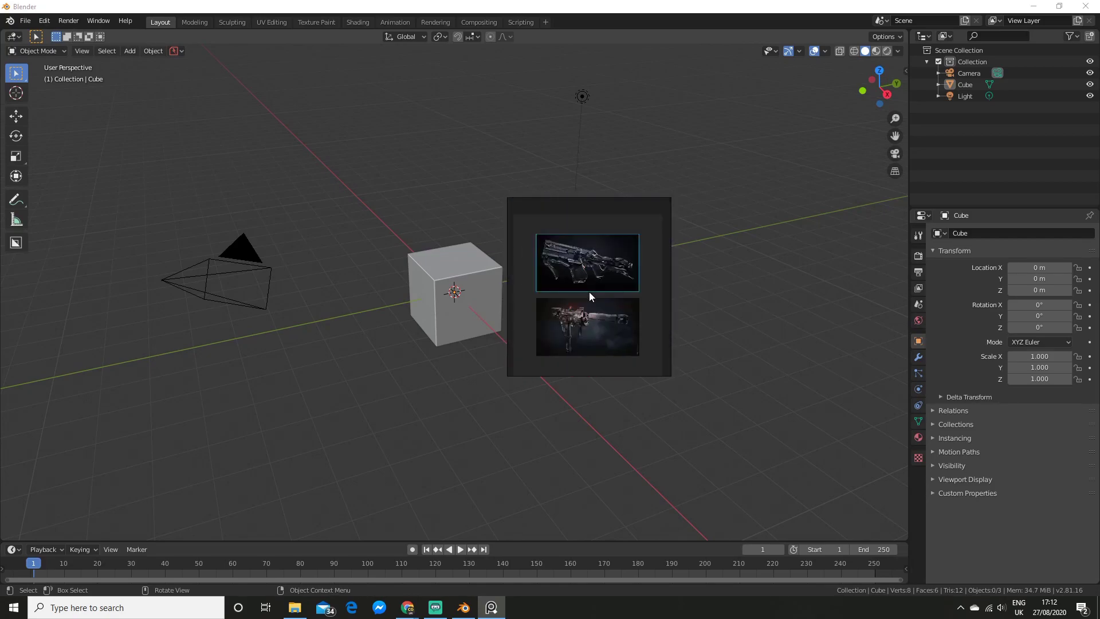
- Nudge the top rifle image up and shift the PureRef window slightly down-right
drag(589, 291, 585, 254)
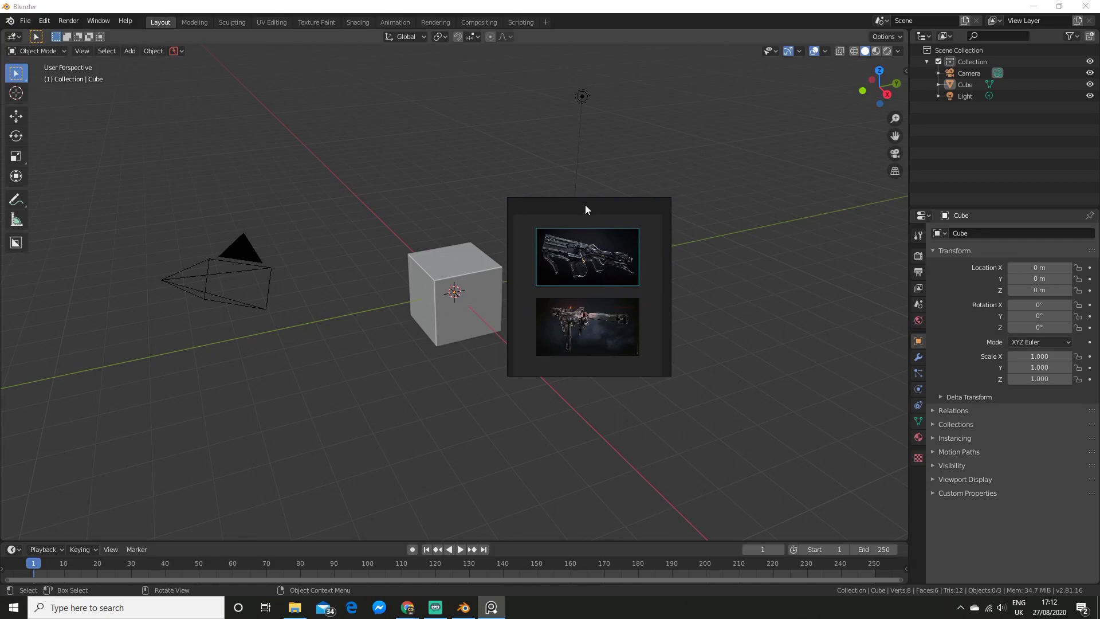
drag(586, 209, 596, 230)
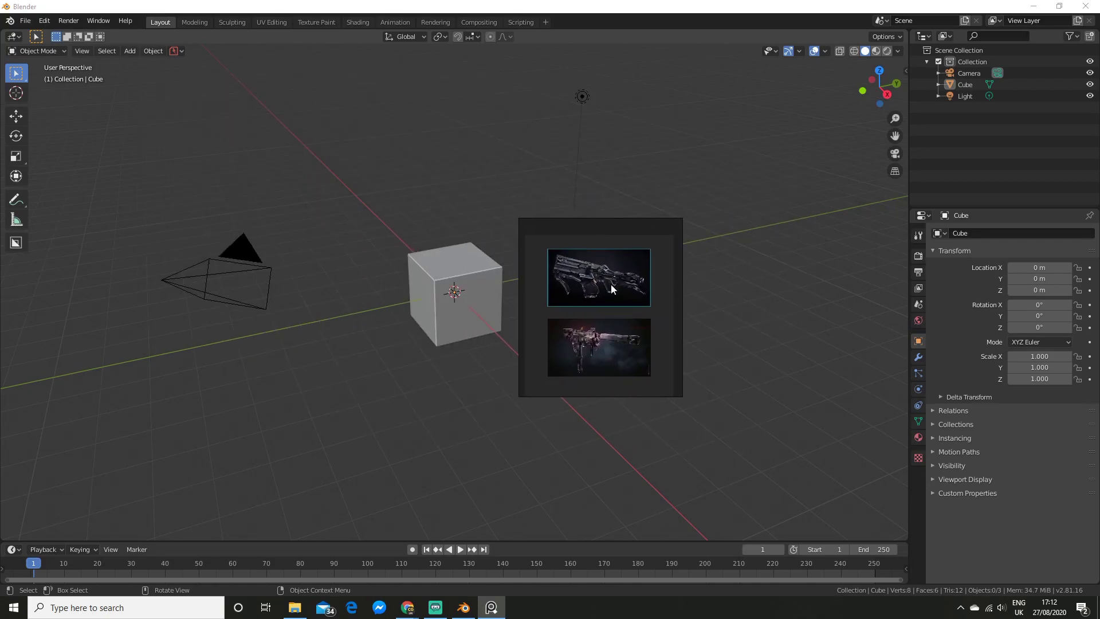
scroll(612, 288, up, 2)
right_click(582, 278)
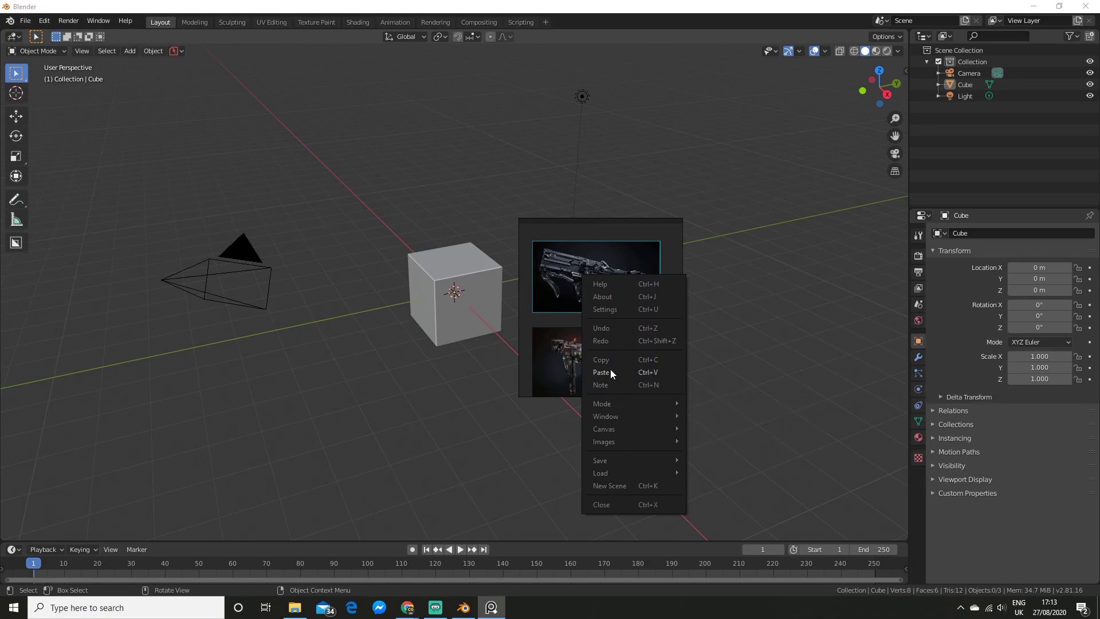
click(674, 258)
scroll(674, 258, down, 1)
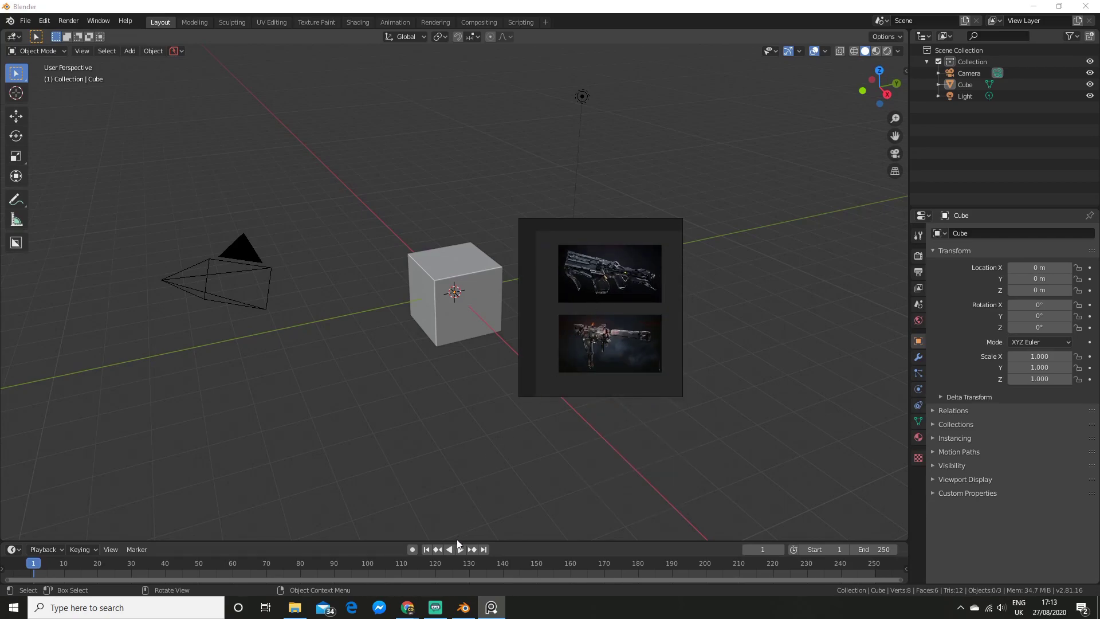
- Bring Chrome forward and go to the PureRef download page on pureref.com
mouse_move(407, 607)
click(452, 561)
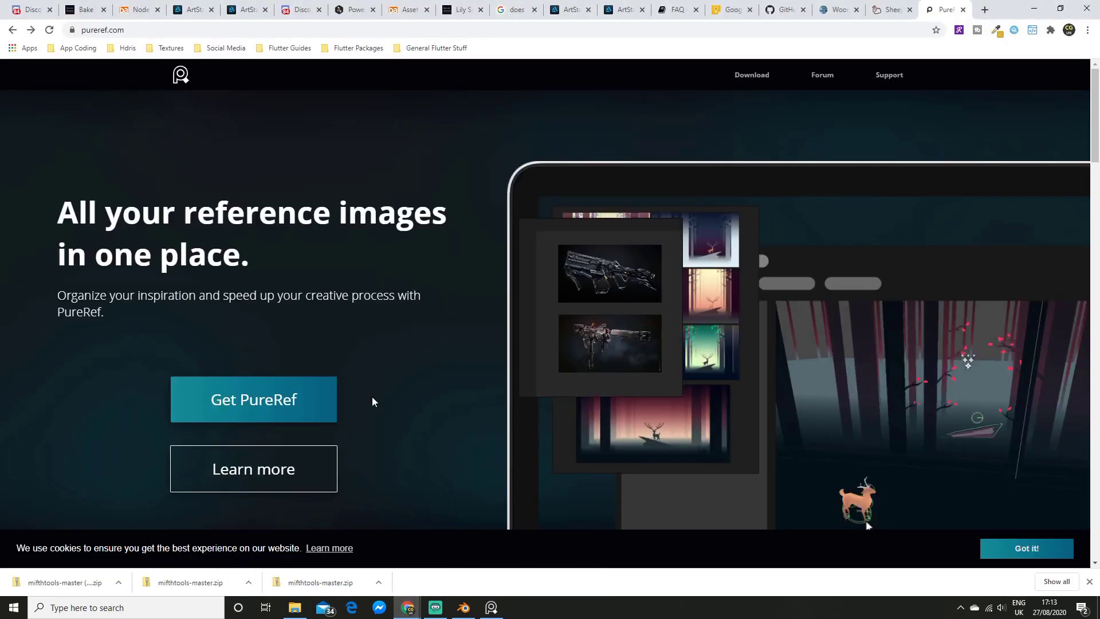
click(170, 33)
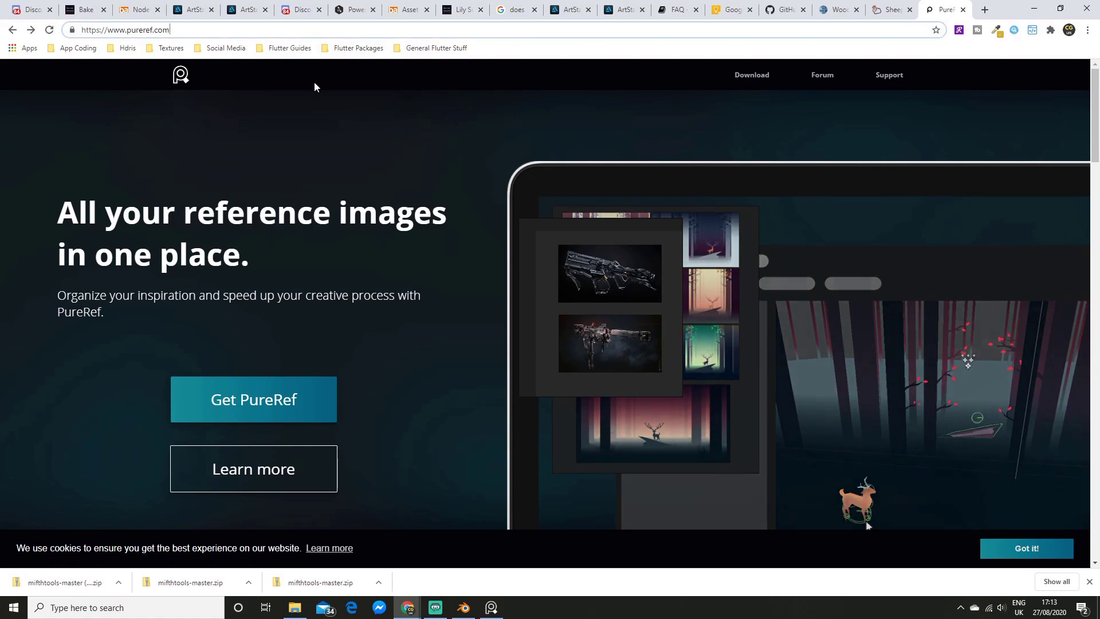
click(601, 152)
click(752, 76)
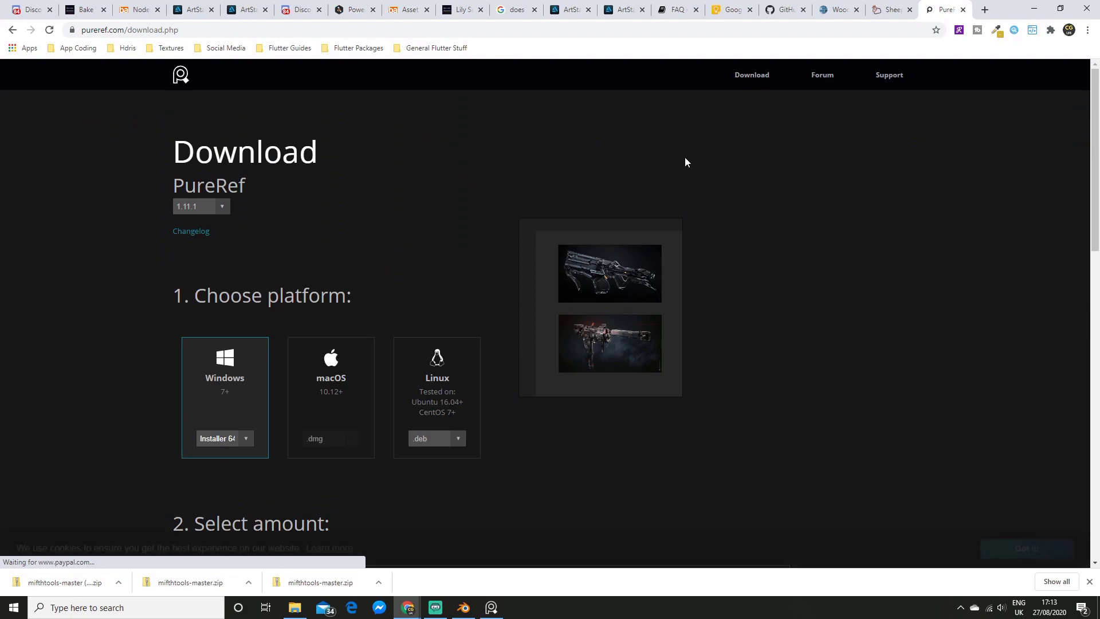
- Choose a custom contribution of €0, then scroll to checkout showing PureRef 1.11.1 as Free
scroll(332, 355, down, 6)
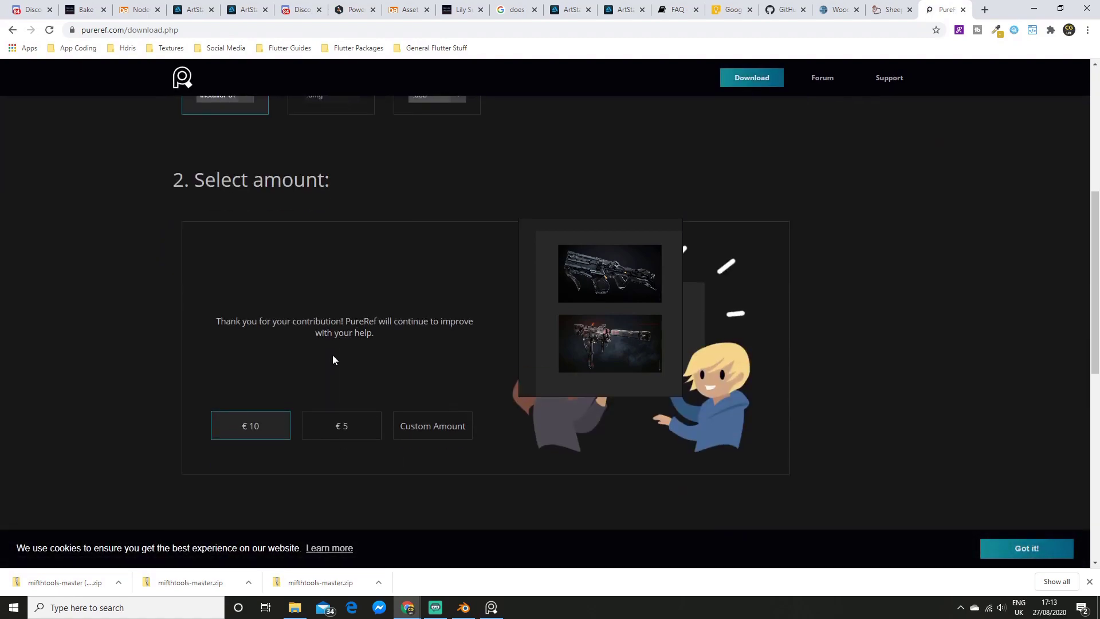
drag(586, 247, 951, 175)
scroll(463, 311, down, 1)
scroll(463, 312, up, 1)
scroll(461, 305, down, 1)
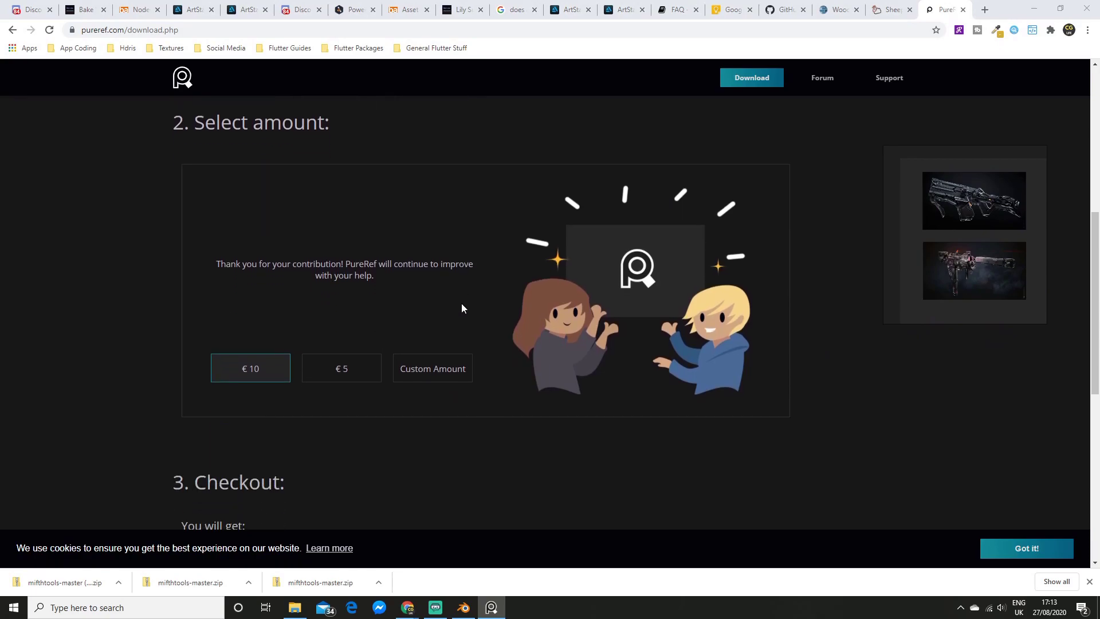
click(431, 370)
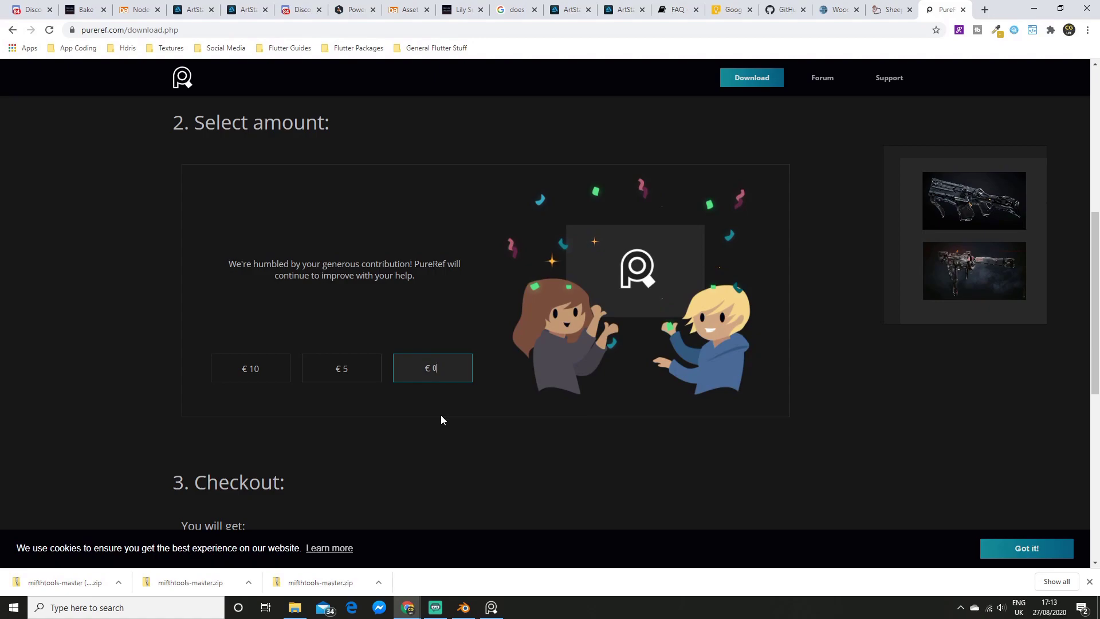
click(458, 411)
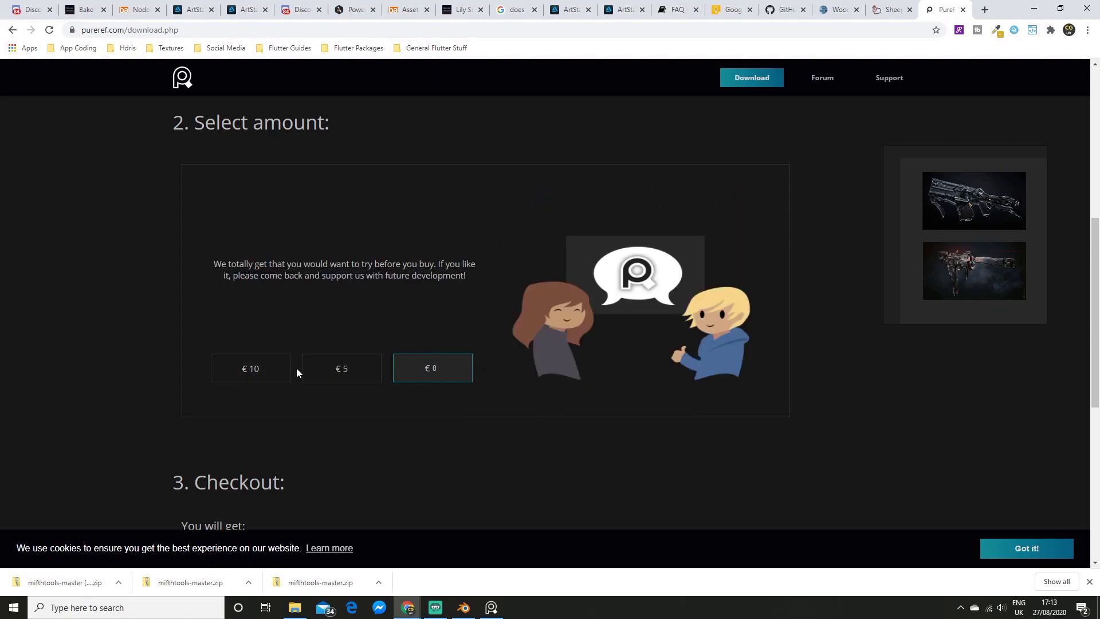
scroll(500, 410, down, 1)
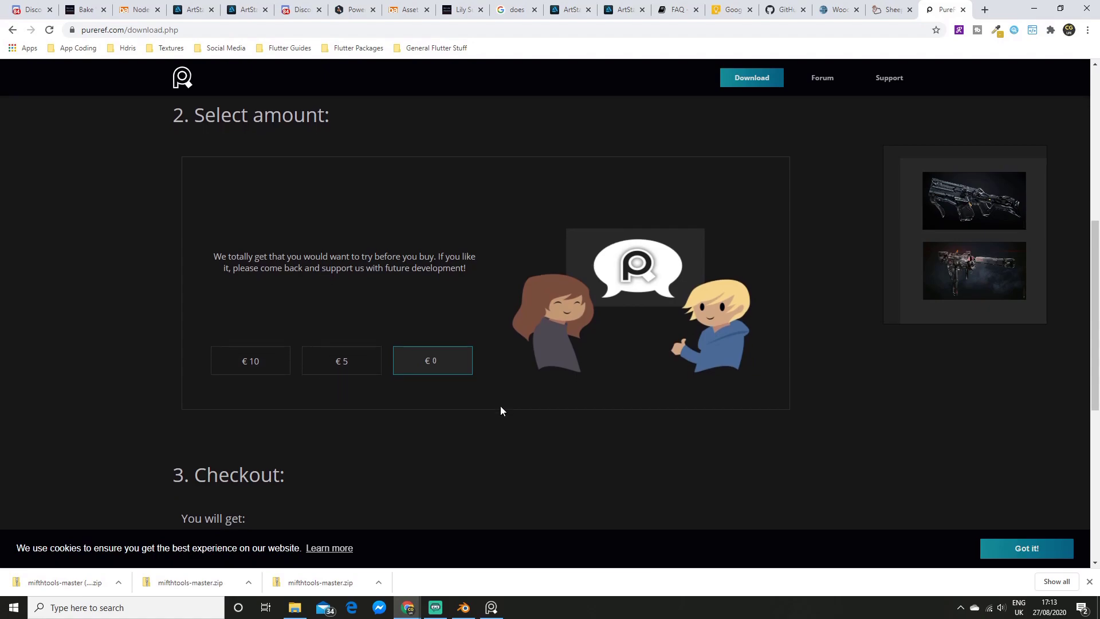
scroll(499, 406, down, 5)
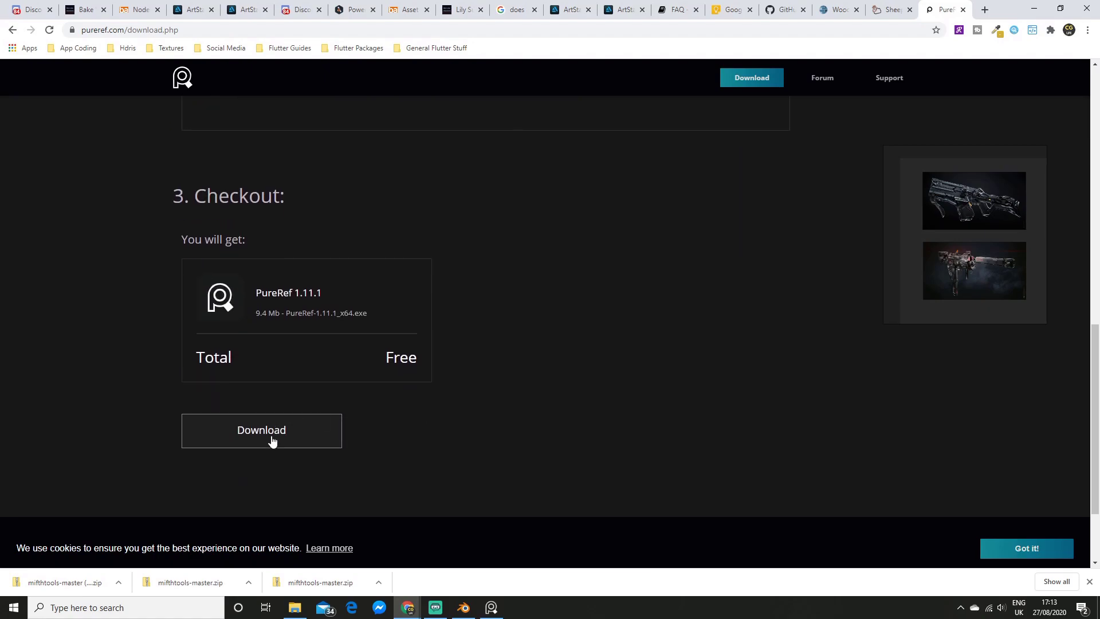